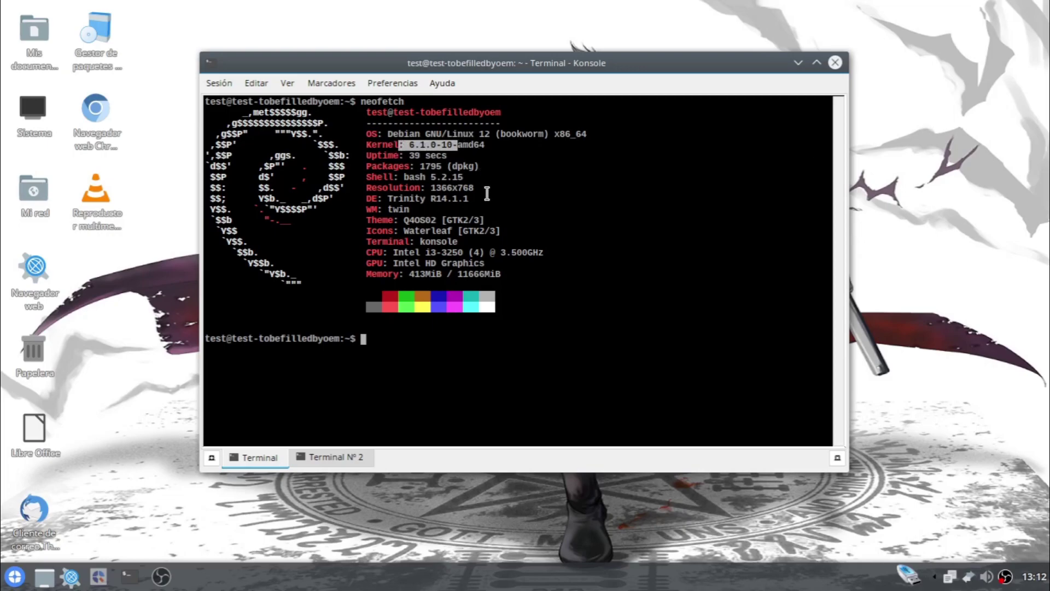
# Step: Examine the memory, CPU and desktop environment lines of the neofetch output, and minimise the terminal
pyautogui.moveTo(413, 273); pyautogui.dragTo(485, 273)
pyautogui.moveTo(426, 253); pyautogui.dragTo(511, 250)
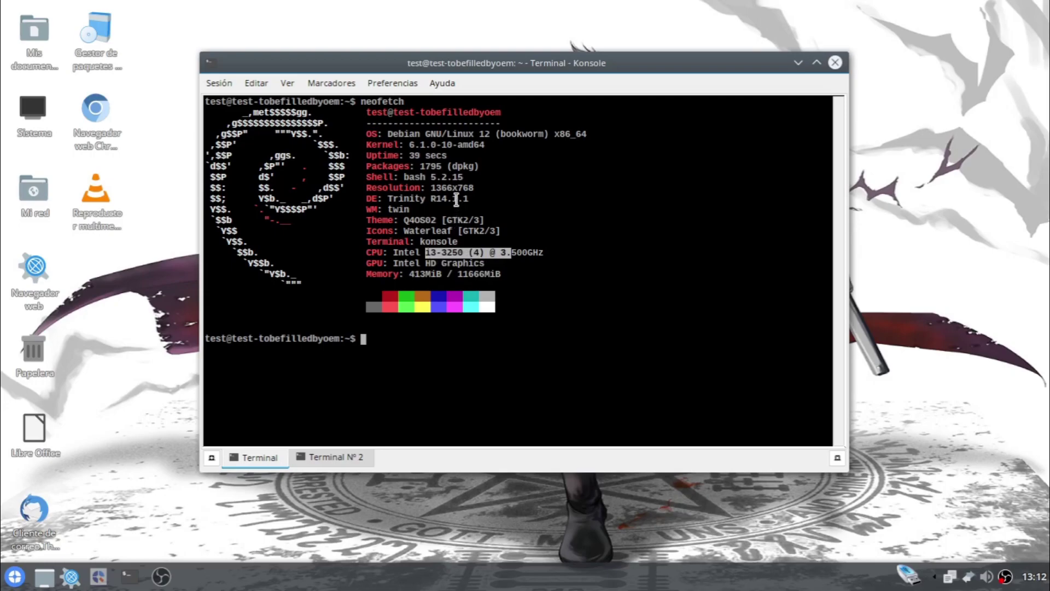
pyautogui.moveTo(394, 199); pyautogui.dragTo(480, 202)
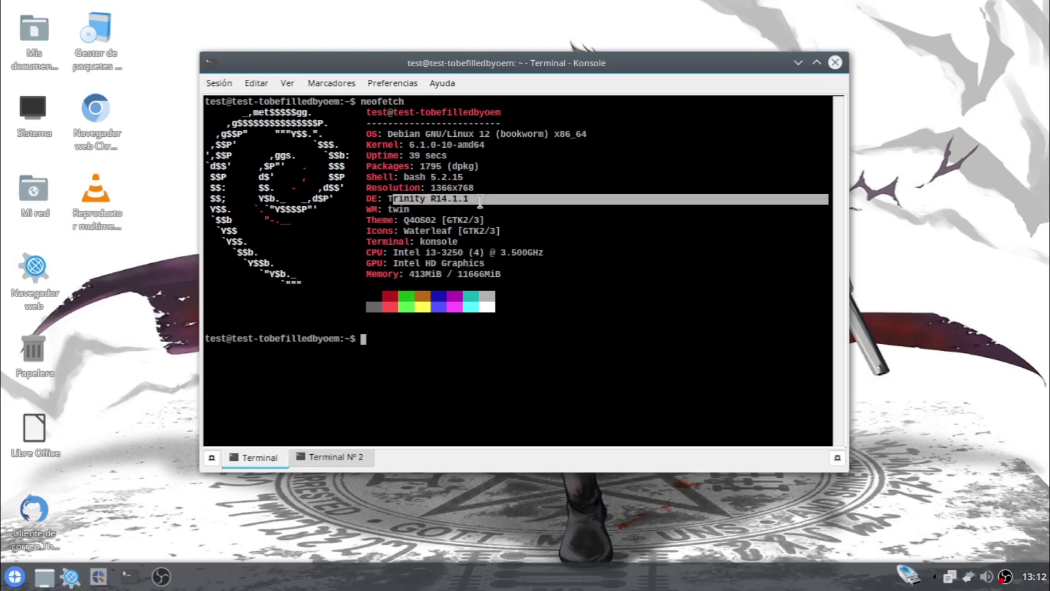
pyautogui.click(798, 64)
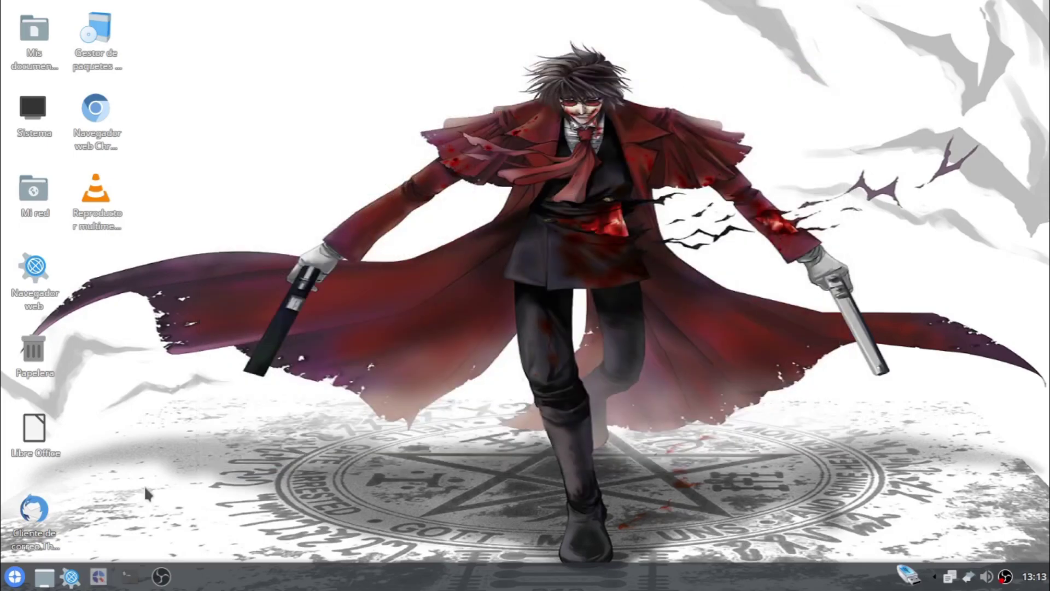
# Step: Open Desktop Profiler from the Q4OS welcome screen, review its software profiles, and close it without installing anything
pyautogui.click(98, 576)
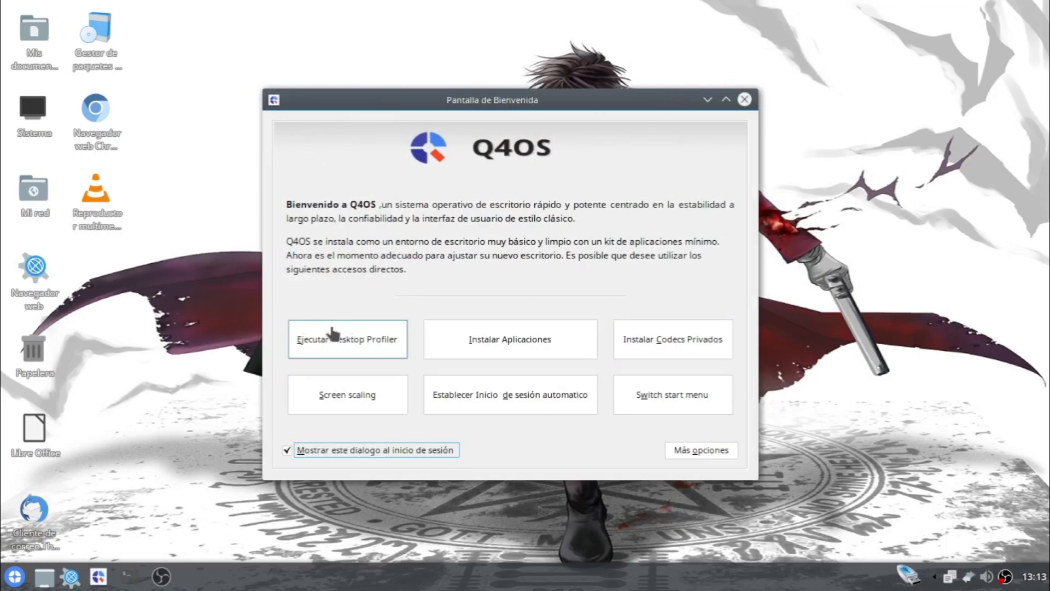
pyautogui.click(365, 344)
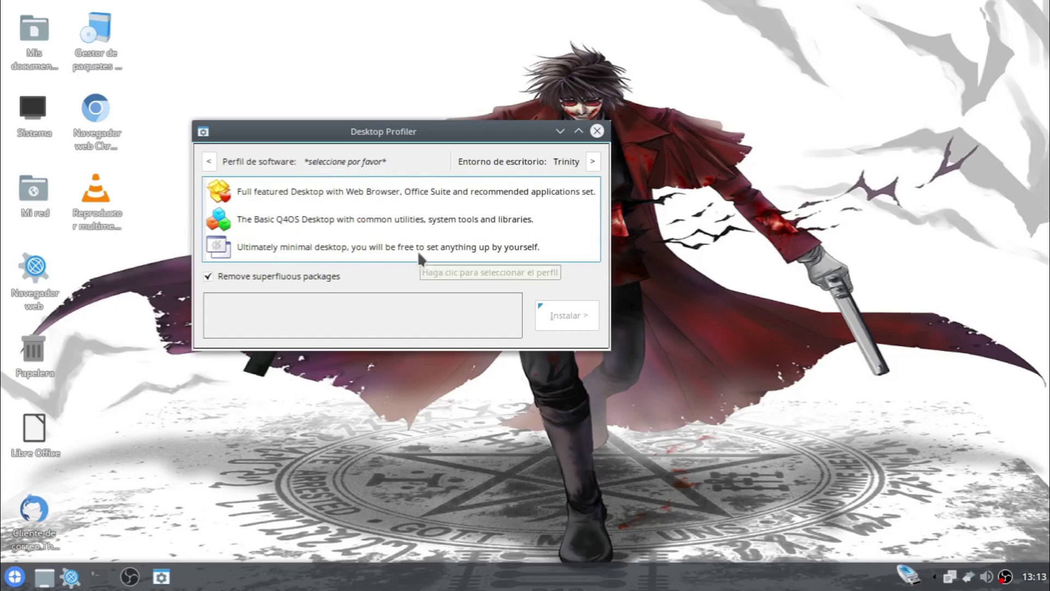
pyautogui.click(598, 131)
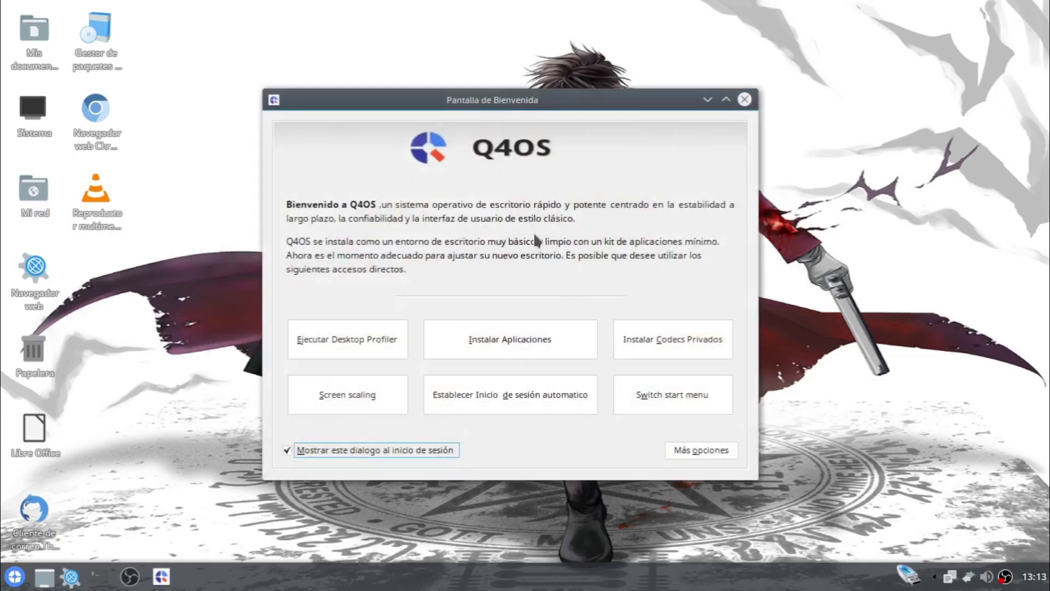
# Step: Bring back the terminal to recheck the memory line of the neofetch output, and minimise it again
pyautogui.click(95, 576)
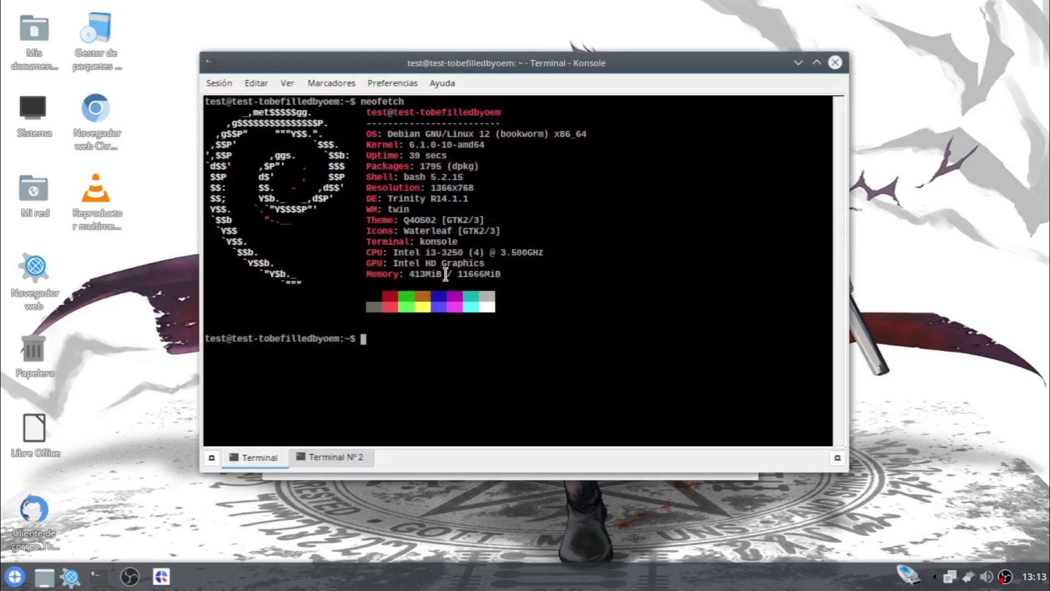
pyautogui.click(796, 64)
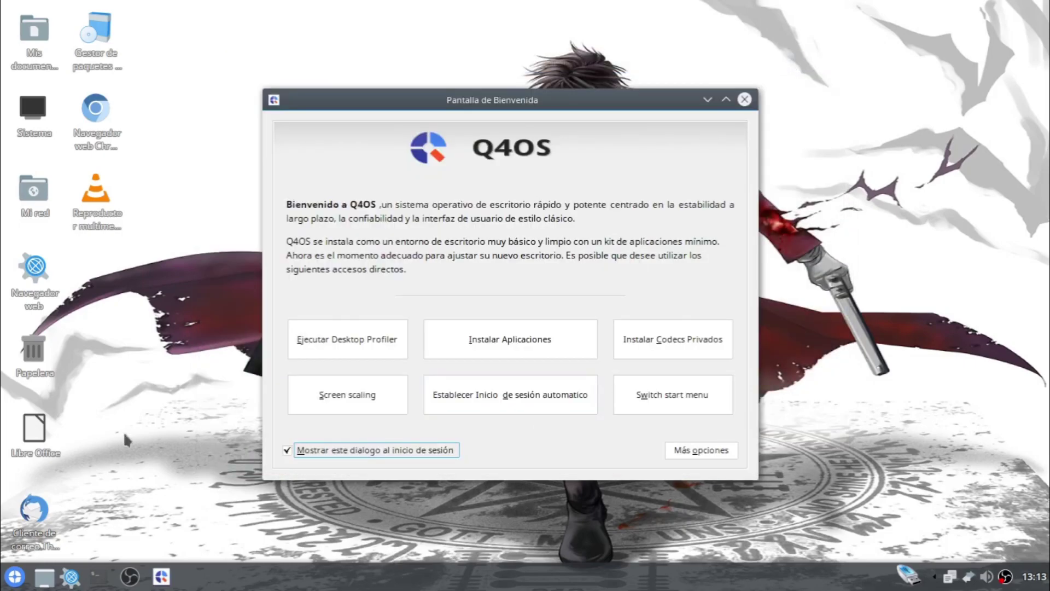
pyautogui.click(15, 577)
pyautogui.click(573, 251)
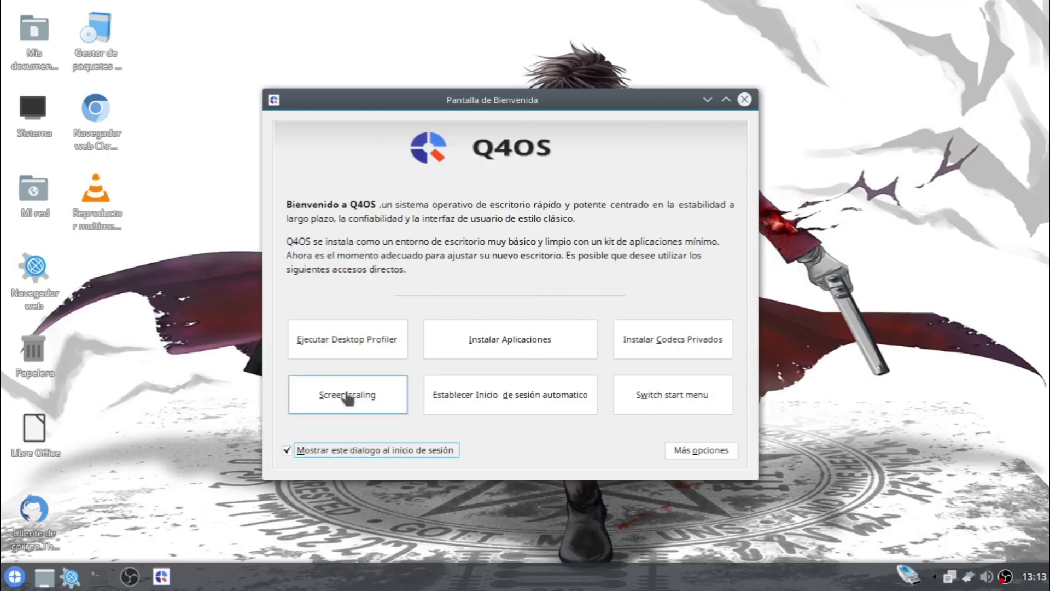
# Step: Open the Software Centre from the welcome screen, move its window over the welcome screen, and select NVIDIA drivers in the application list
pyautogui.click(524, 350)
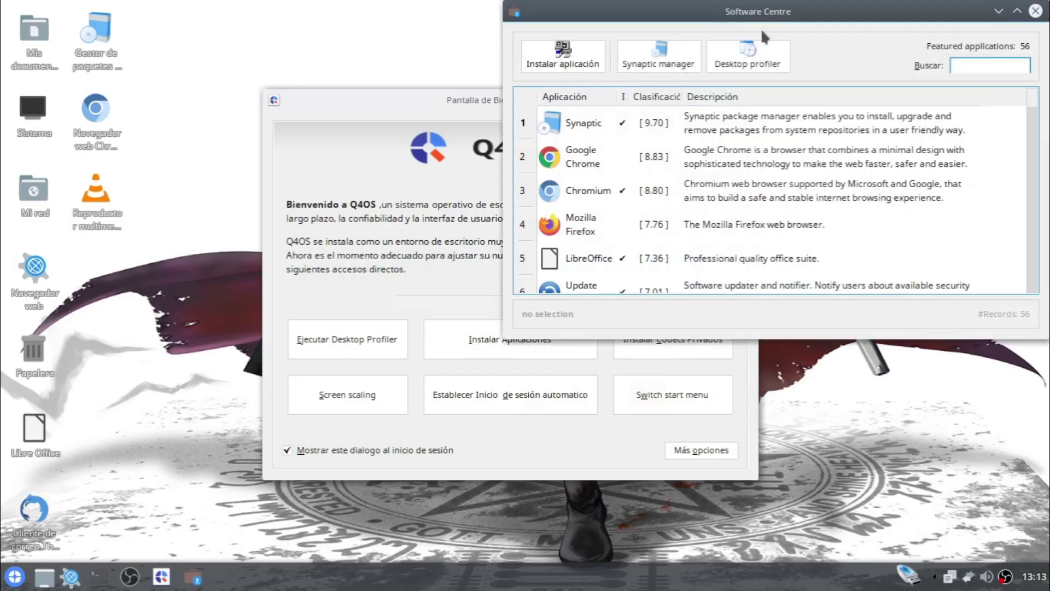
pyautogui.moveTo(775, 16); pyautogui.dragTo(432, 62)
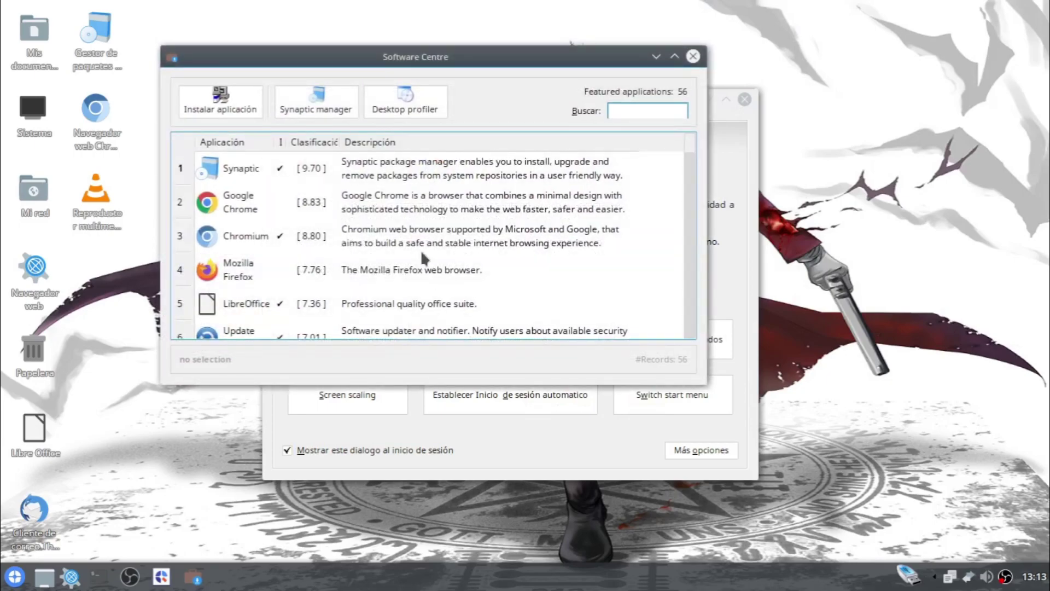
pyautogui.scroll(-2, 422, 251)
pyautogui.scroll(-2, 422, 251)
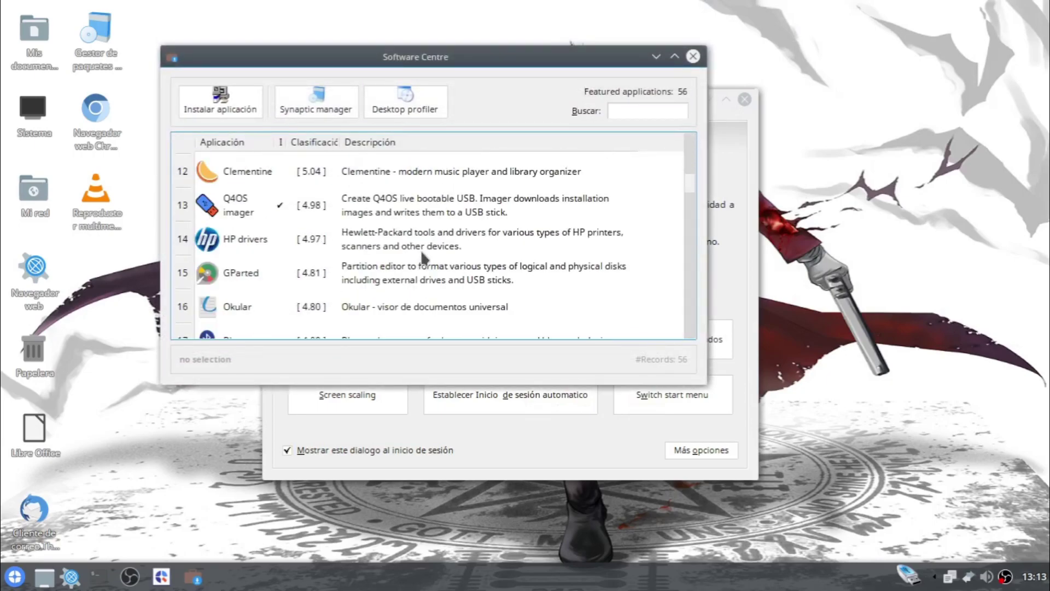
pyautogui.scroll(1, 420, 250)
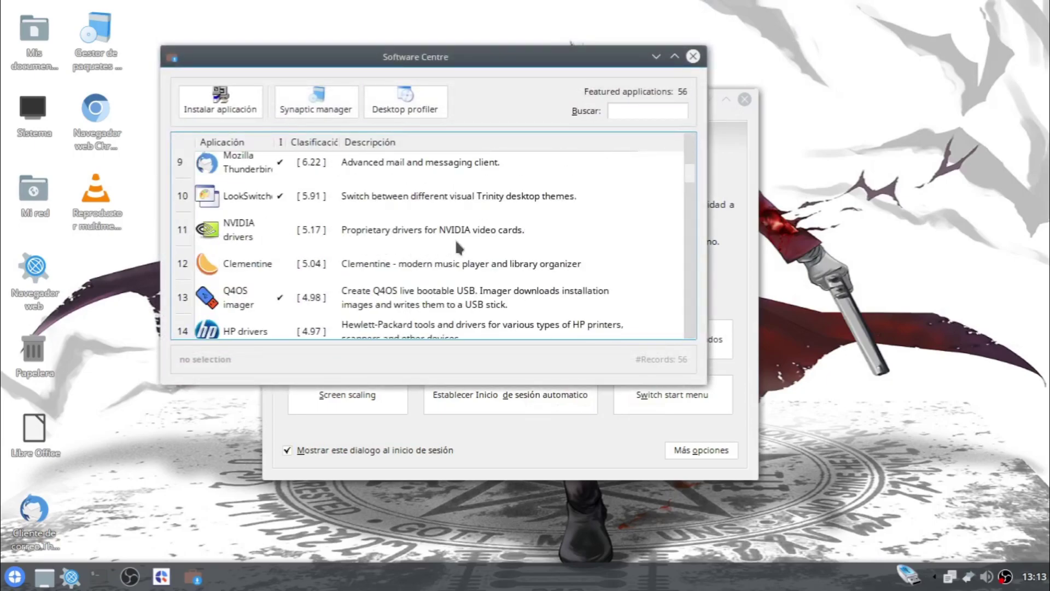
pyautogui.click(412, 244)
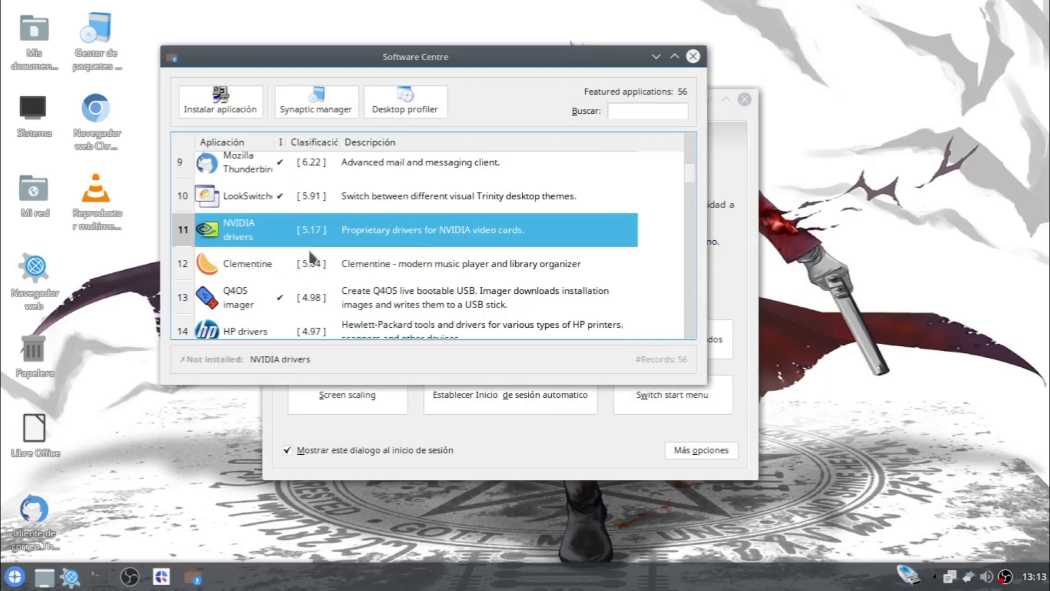
# Step: Look through the remaining featured applications to the end of the Software Centre list, and close the Software Centre
pyautogui.scroll(-2, 356, 247)
pyautogui.scroll(2, 355, 247)
pyautogui.scroll(-1, 333, 278)
pyautogui.scroll(-2, 269, 254)
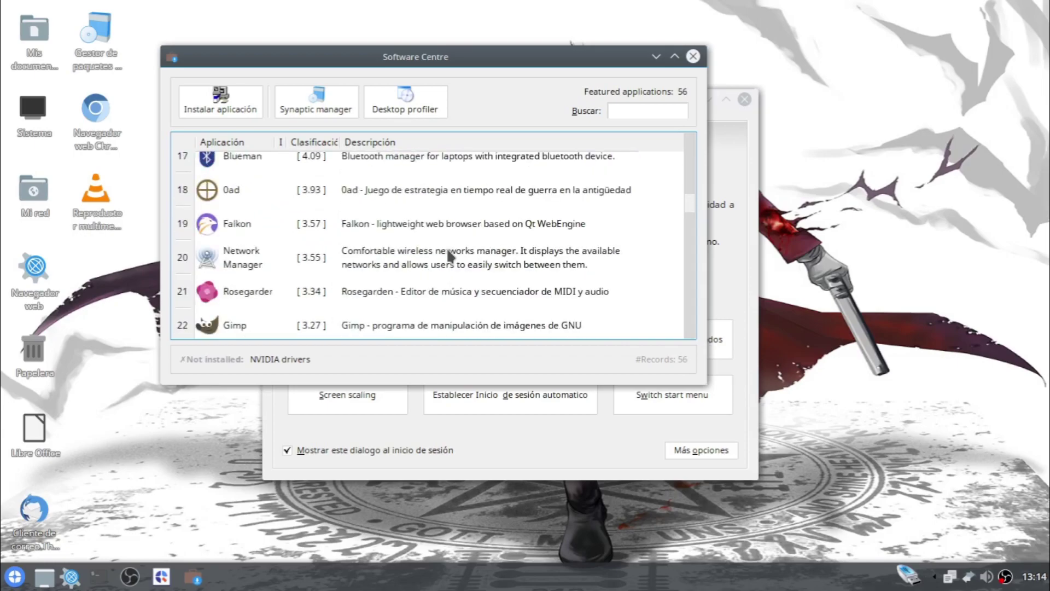
pyautogui.scroll(-1, 449, 255)
pyautogui.scroll(-2, 450, 255)
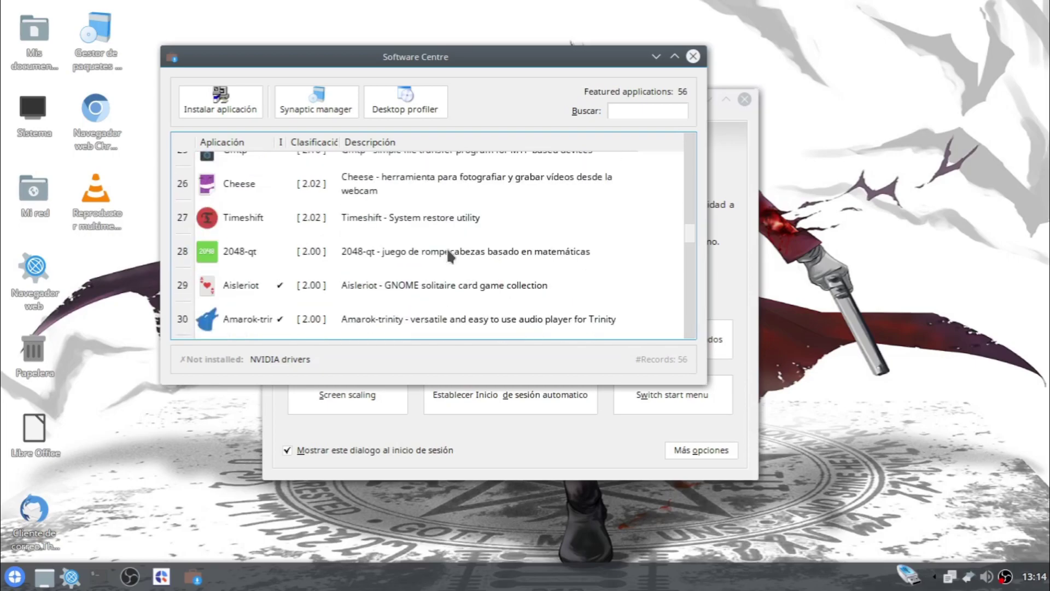
pyautogui.scroll(-3, 446, 247)
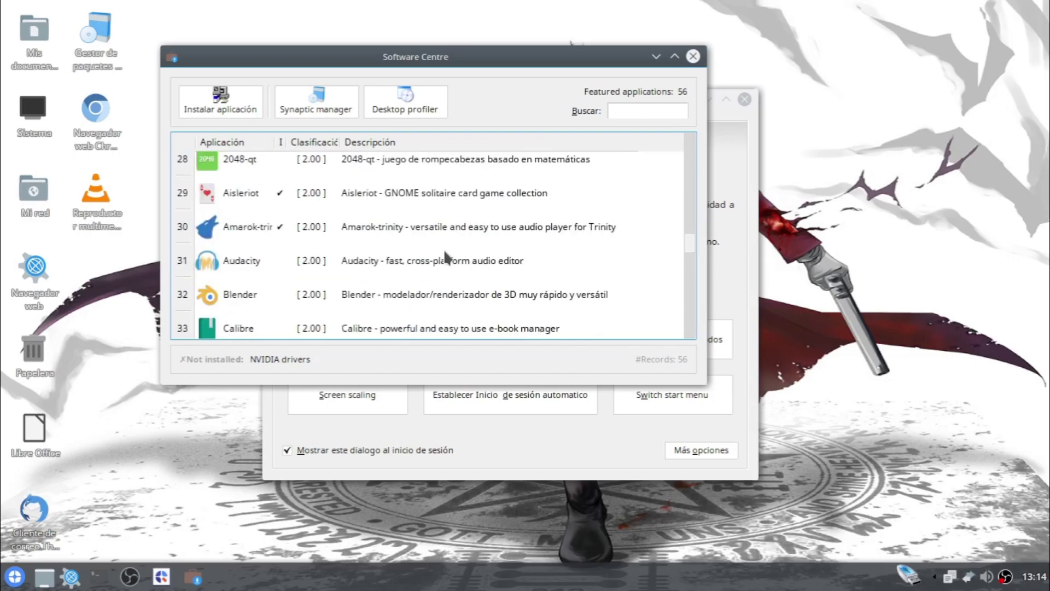
pyautogui.scroll(-3, 445, 248)
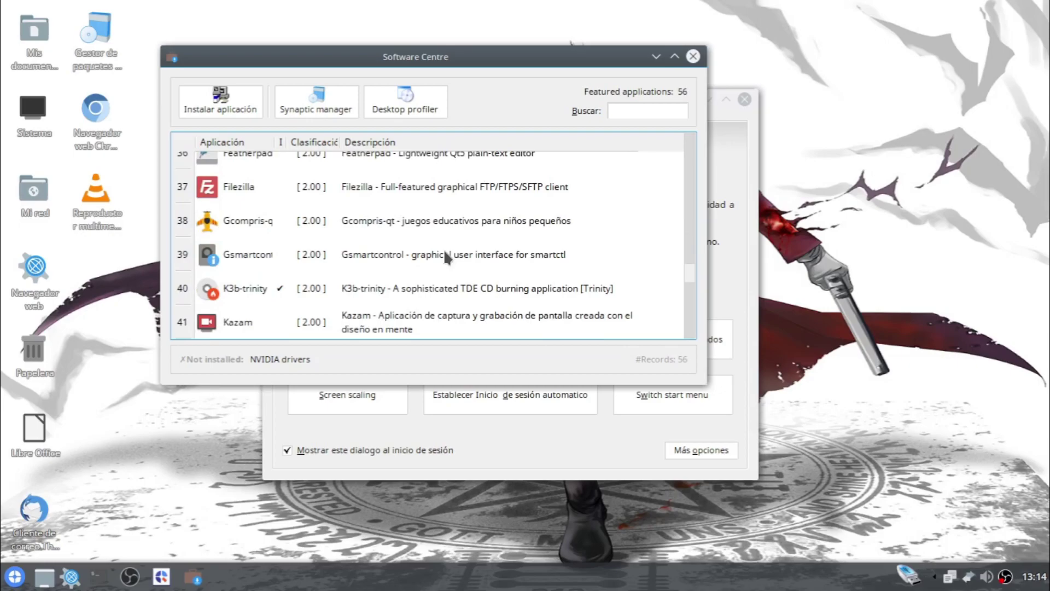
pyautogui.scroll(2, 444, 253)
pyautogui.scroll(-6, 514, 268)
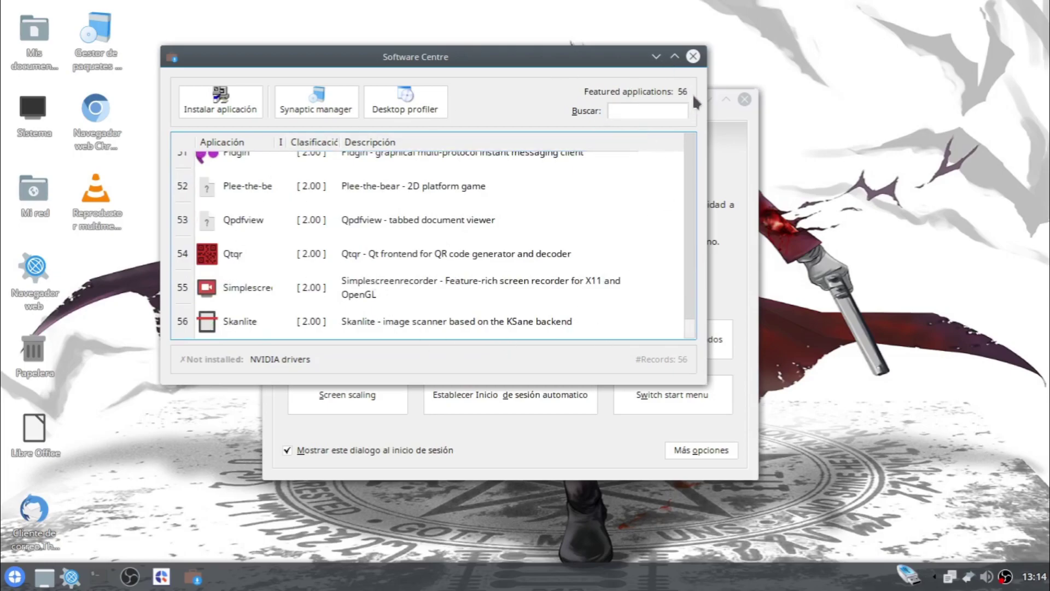
pyautogui.click(693, 57)
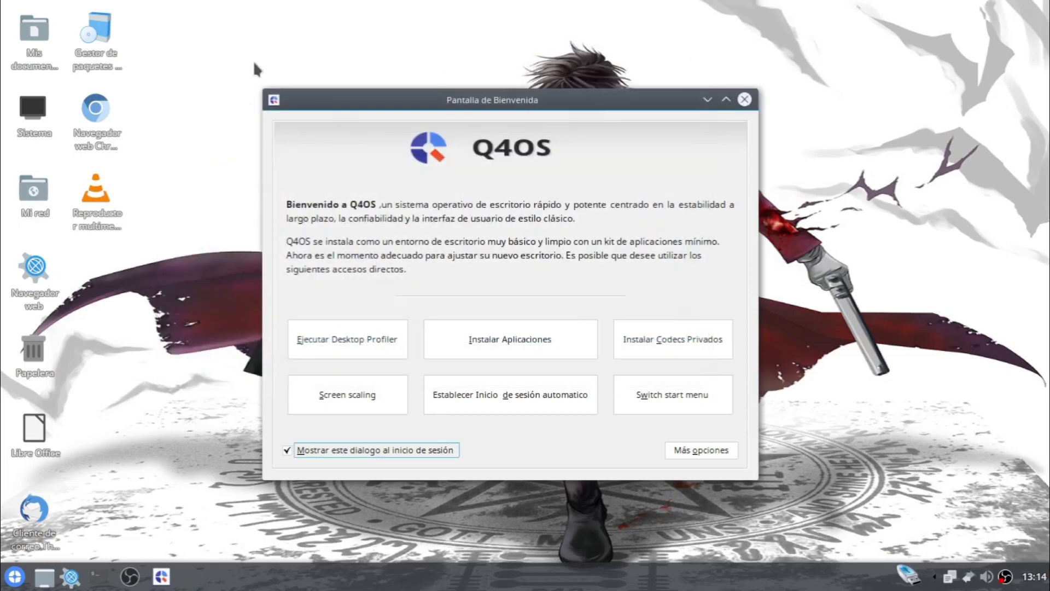
# Step: Launch the Synaptic package manager with the administrator password, dismiss its quick introduction, and look through the package list
pyautogui.click(102, 36)
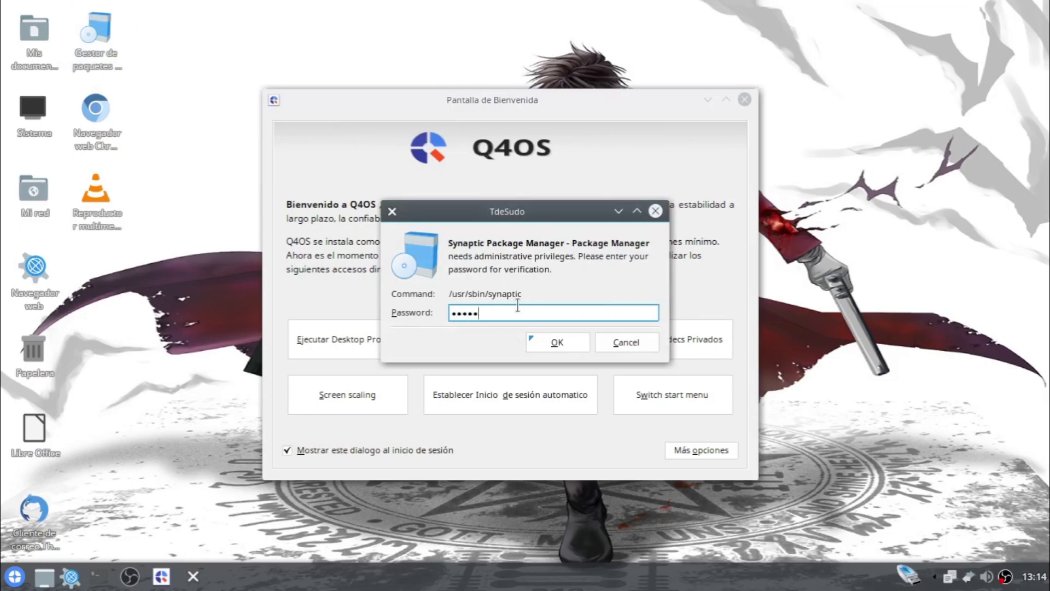
pyautogui.press('Return')
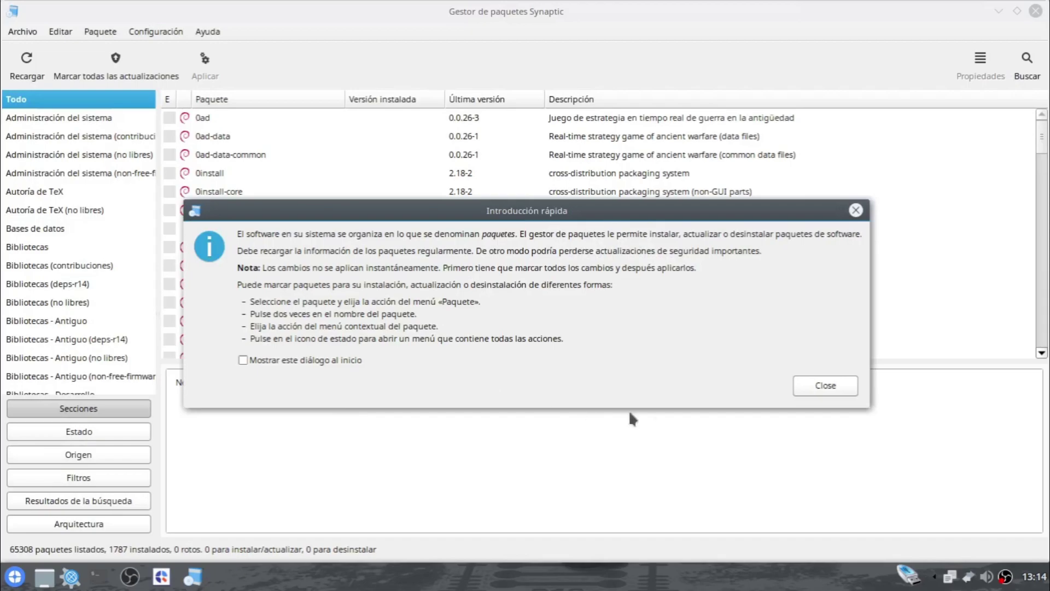
pyautogui.click(819, 386)
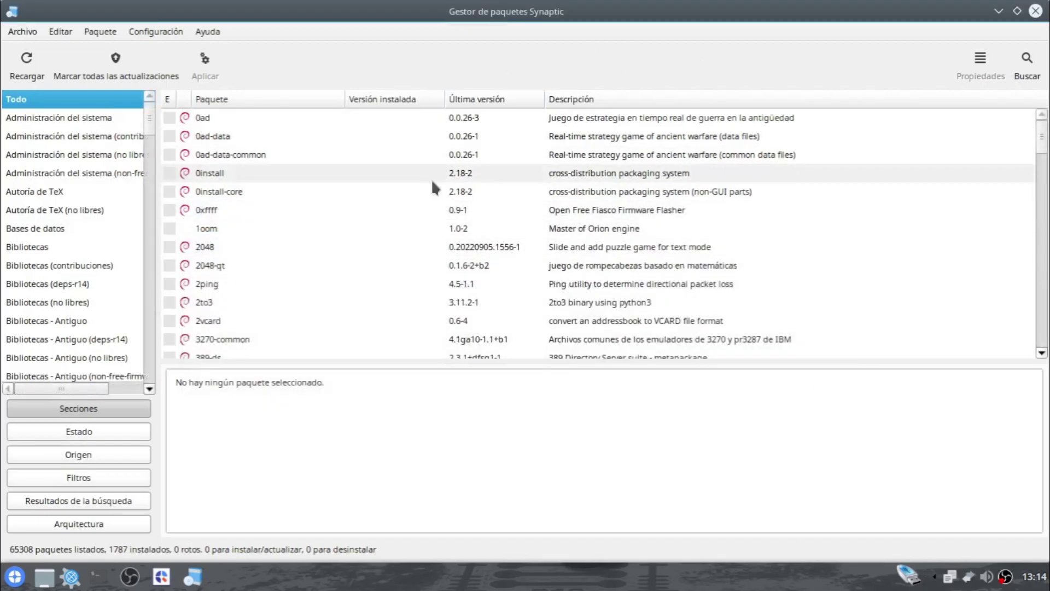
pyautogui.scroll(-10, 432, 189)
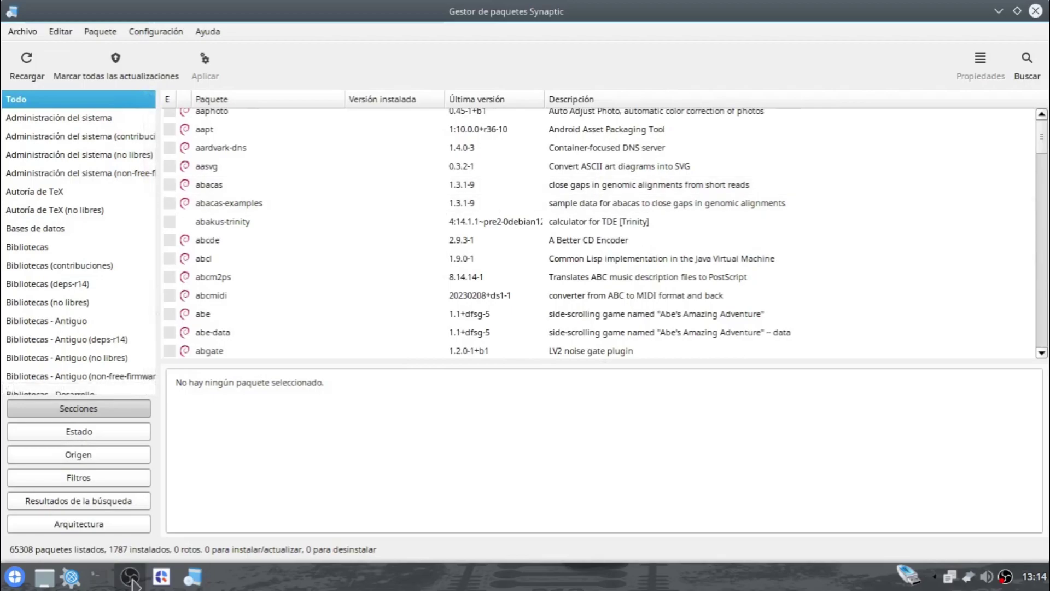
# Step: Check resource usage in btop in the second terminal session while Synaptic is open, and close Synaptic
pyautogui.click(119, 577)
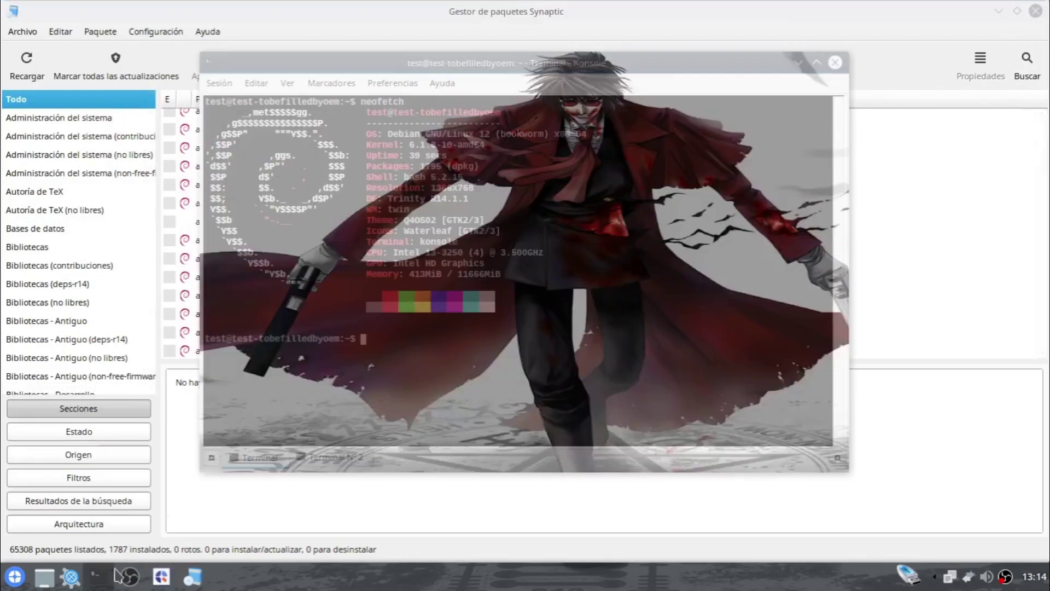
pyautogui.click(335, 459)
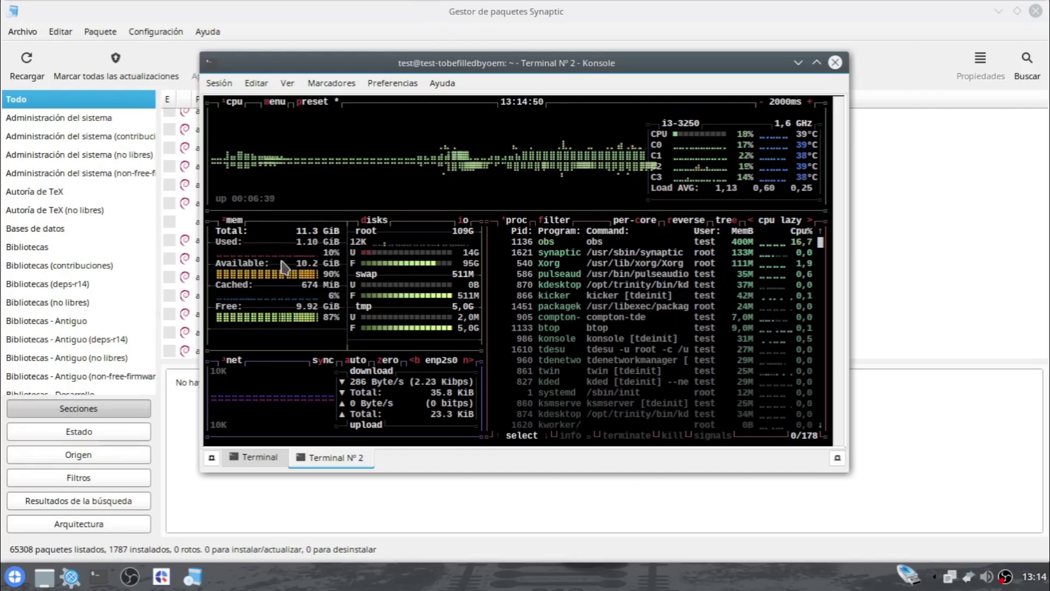
pyautogui.click(195, 576)
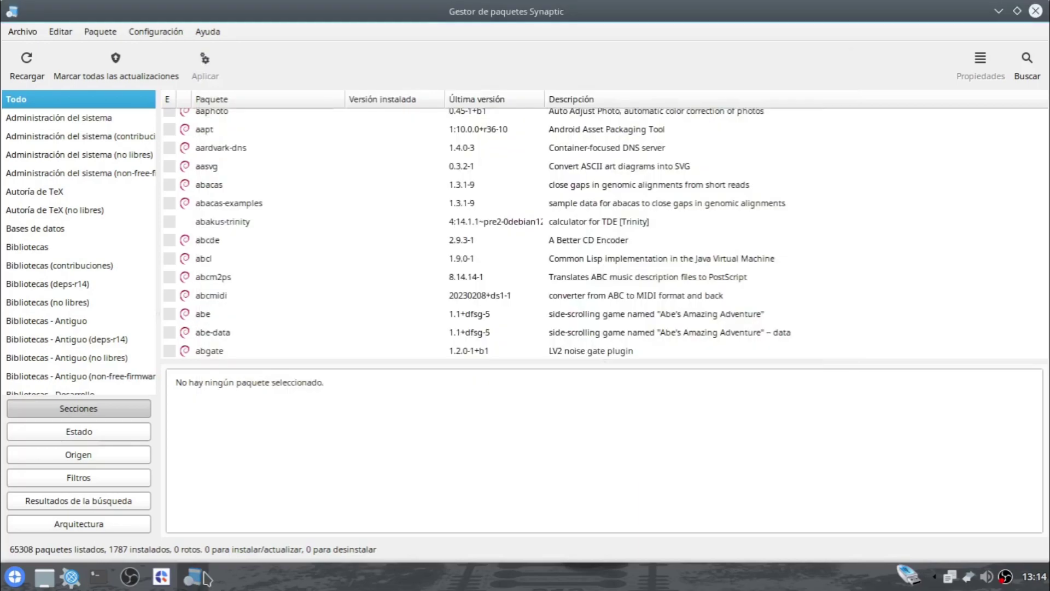
pyautogui.click(1036, 11)
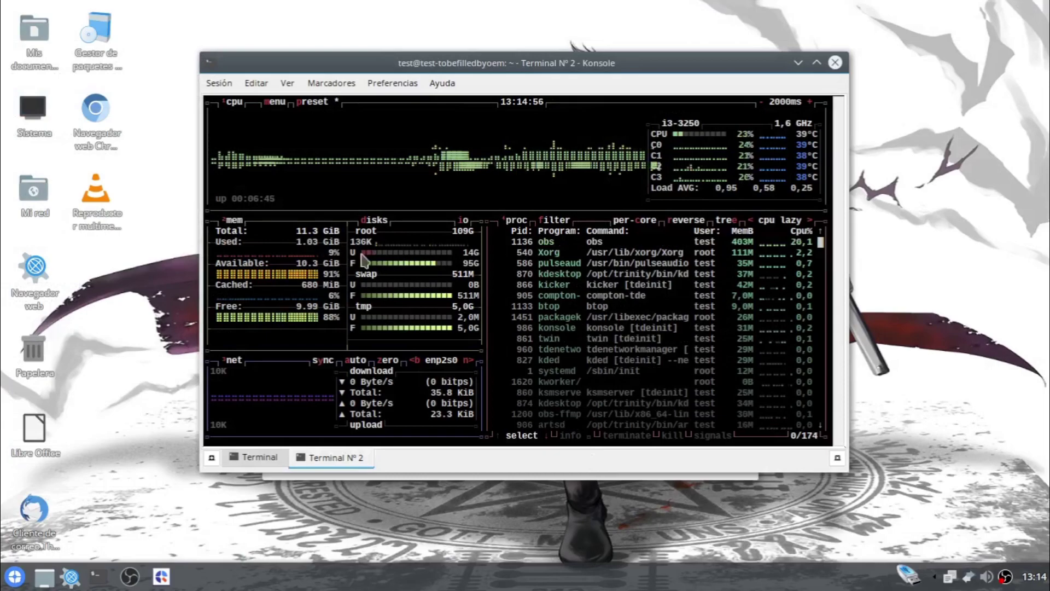
# Step: Stop the Q4OS welcome screen from showing at session start, and close it
pyautogui.click(161, 577)
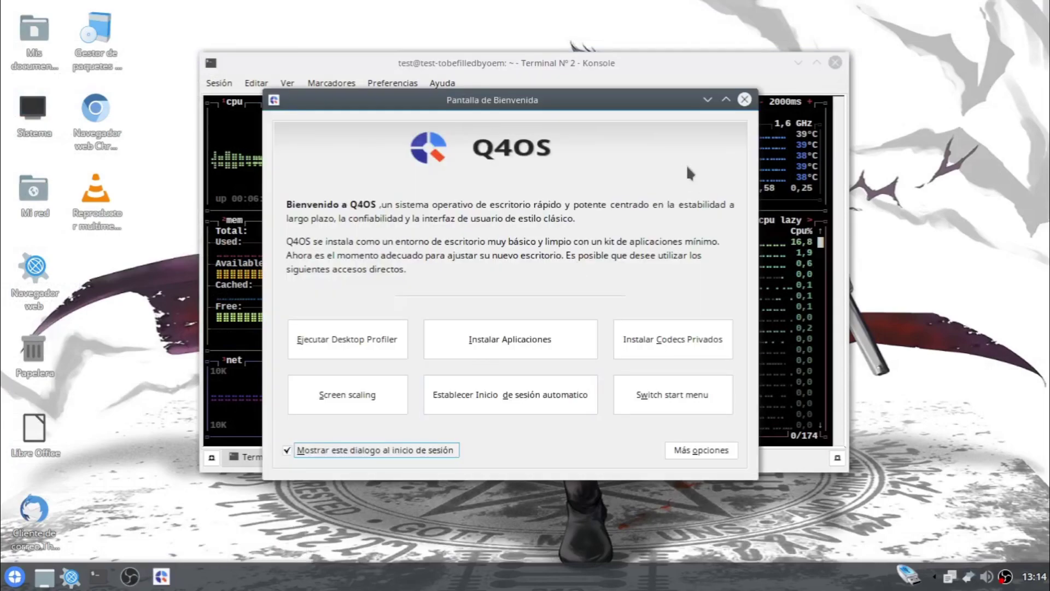
pyautogui.click(353, 455)
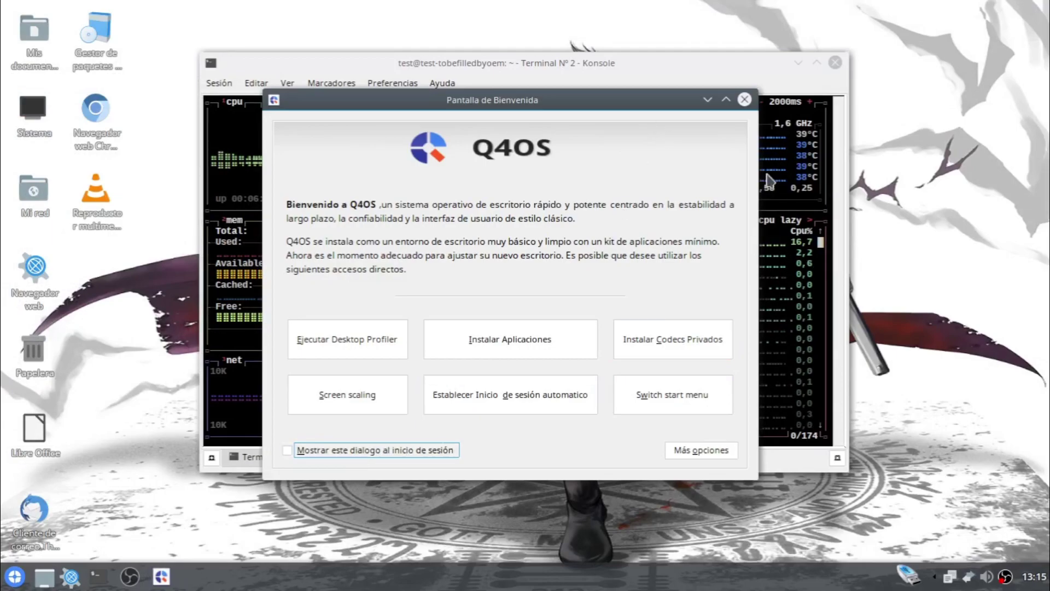
pyautogui.click(746, 100)
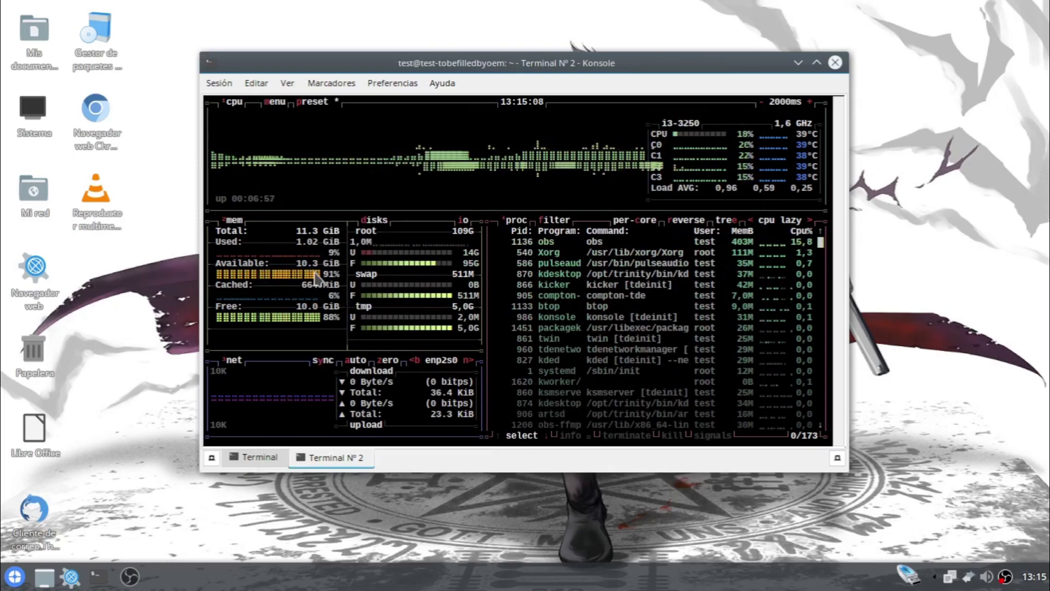
# Step: Look through the application categories in the start menu, from the favorites to the end of the Aplicaciones list
pyautogui.click(15, 576)
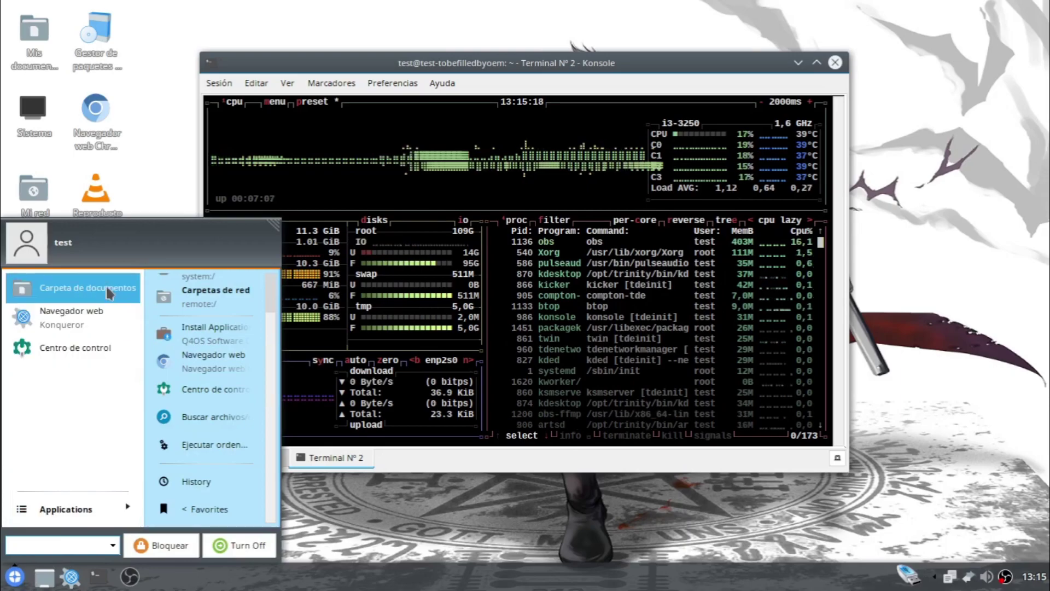
pyautogui.click(48, 498)
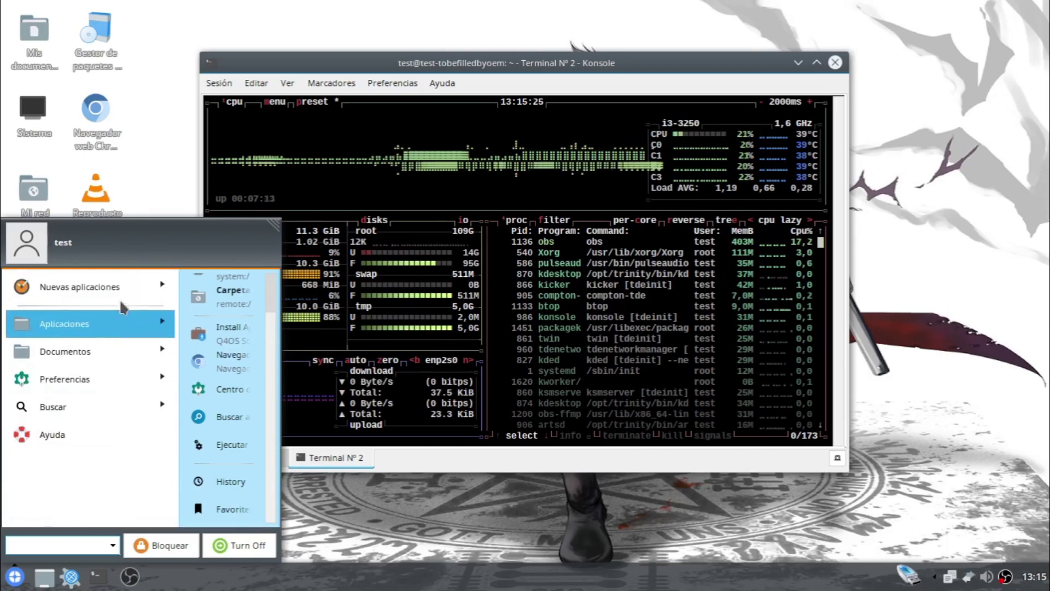
pyautogui.click(230, 508)
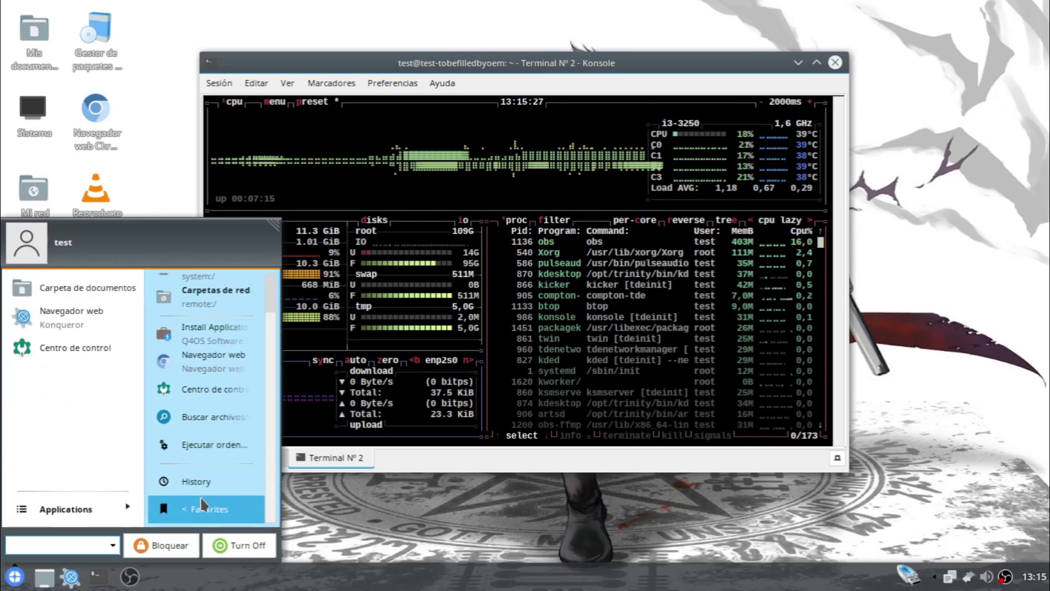
pyautogui.click(89, 506)
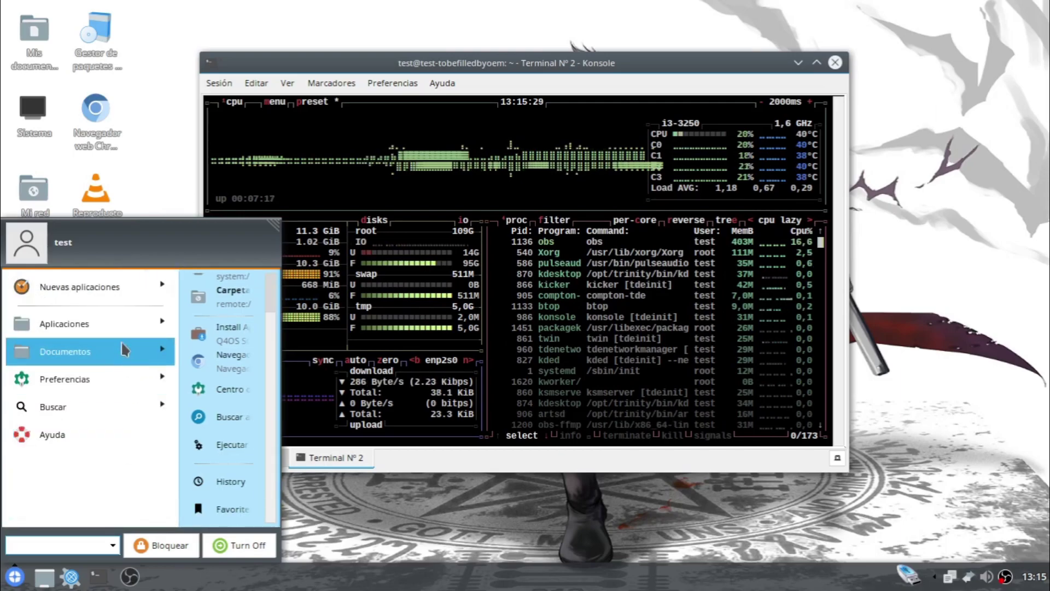
pyautogui.click(128, 316)
pyautogui.scroll(-3, 130, 361)
pyautogui.scroll(2, 129, 387)
pyautogui.scroll(1, 129, 387)
pyautogui.scroll(-3, 130, 390)
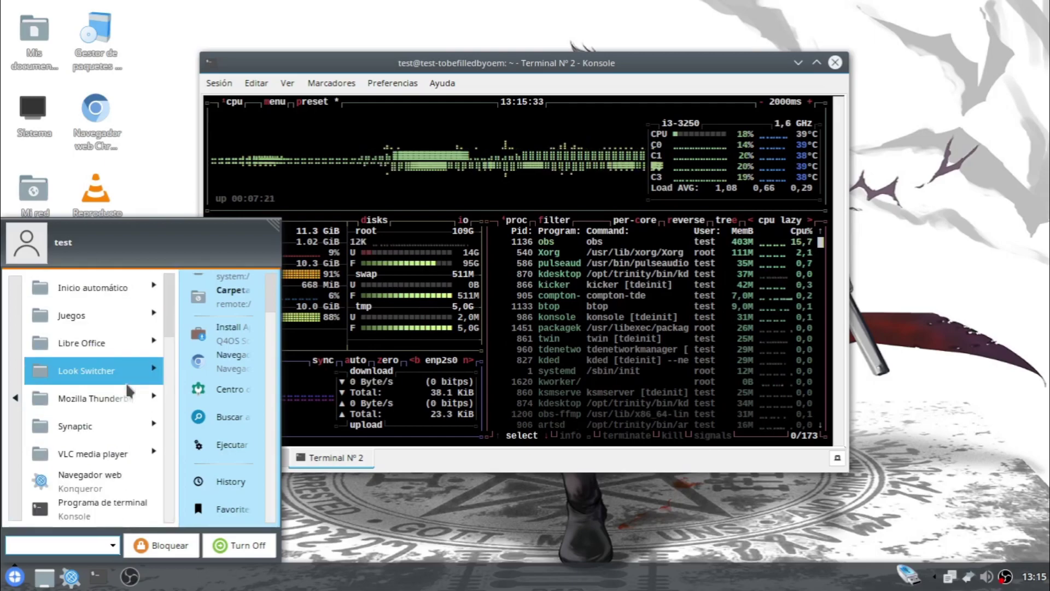
pyautogui.scroll(3, 129, 389)
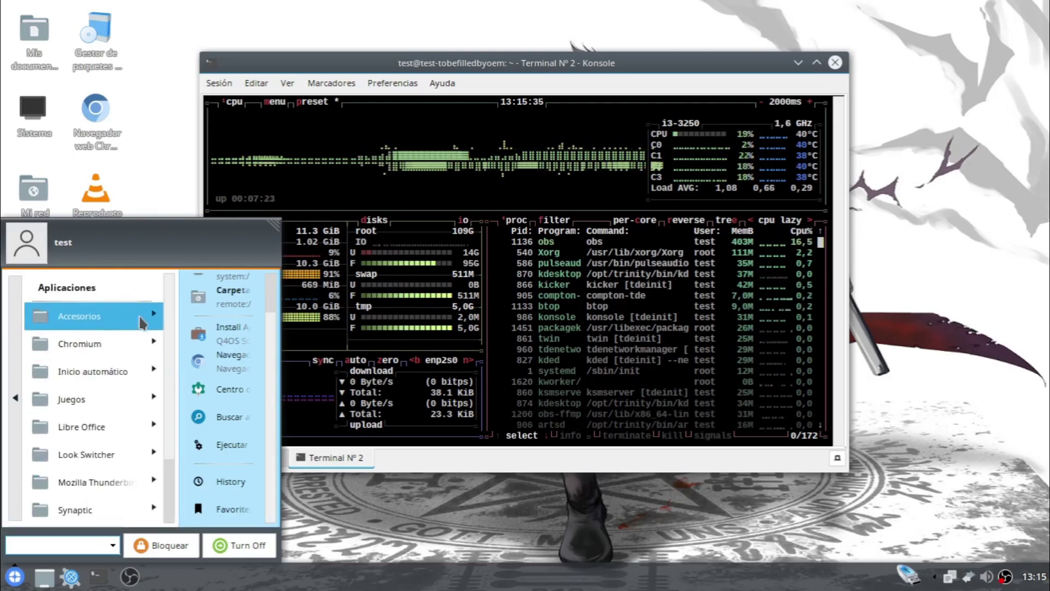
# Step: Launch LibreOffice Writer from the Libre Office category, and check its version details in the Acerca de LibreOffice dialog
pyautogui.click(136, 428)
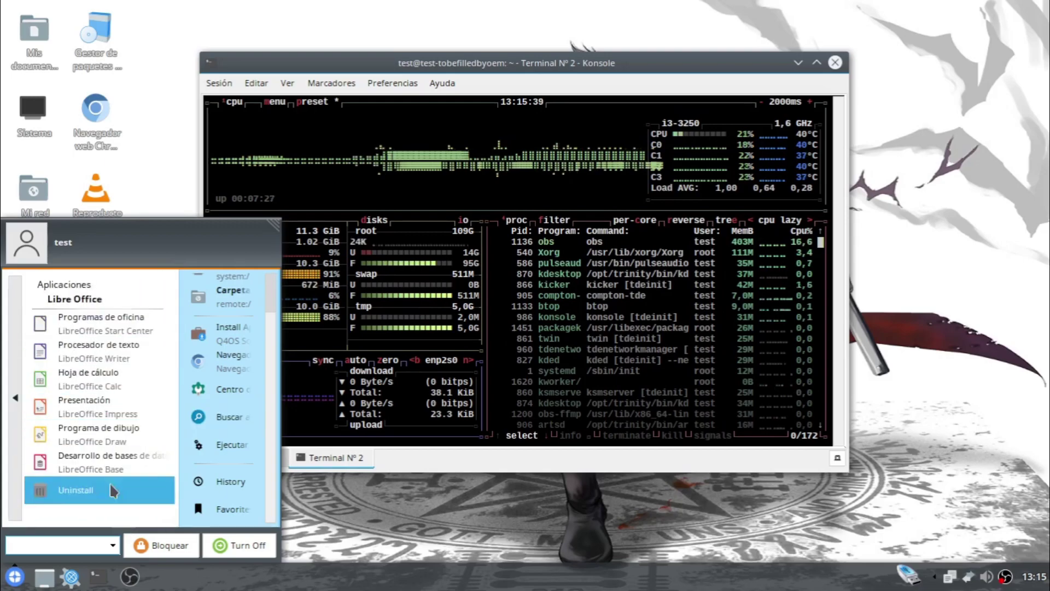
pyautogui.click(100, 357)
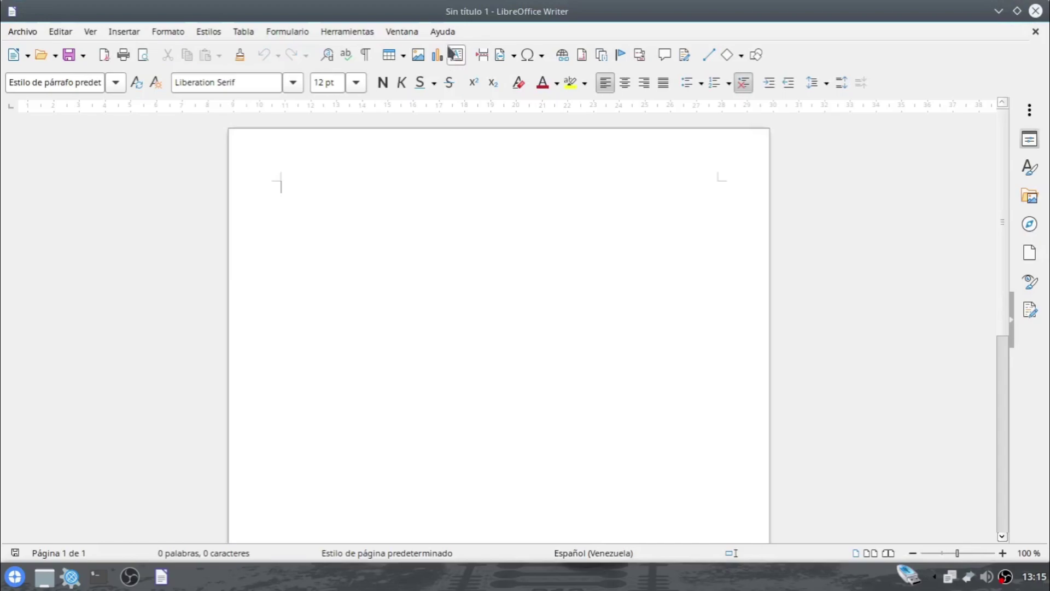
pyautogui.click(443, 31)
pyautogui.click(482, 292)
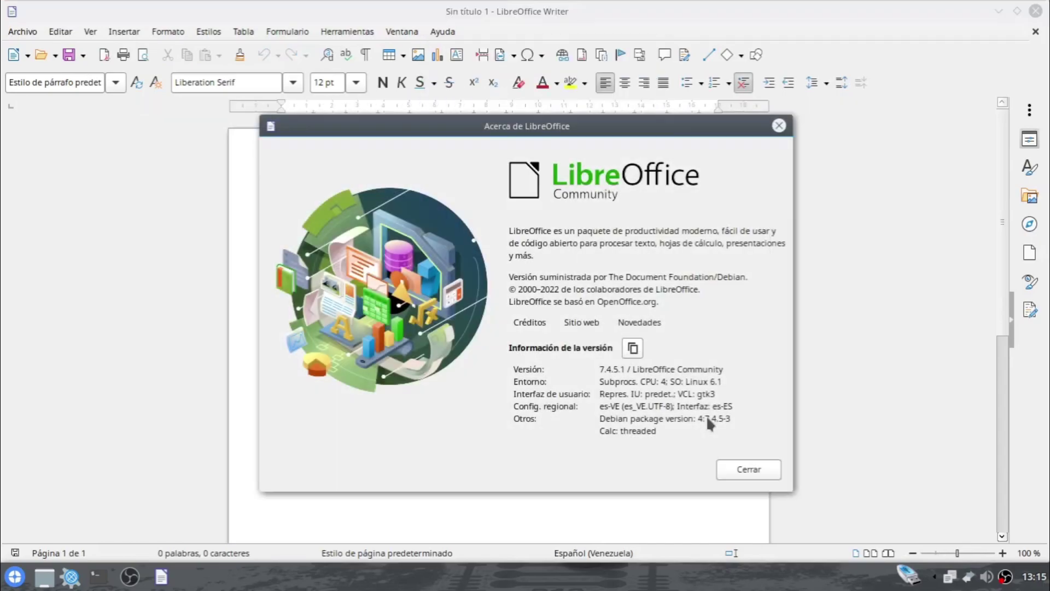
pyautogui.click(745, 472)
# Step: Look through the command menus of LibreOffice Writer, and close it without creating a document
pyautogui.click(443, 31)
pyautogui.moveTo(22, 31)
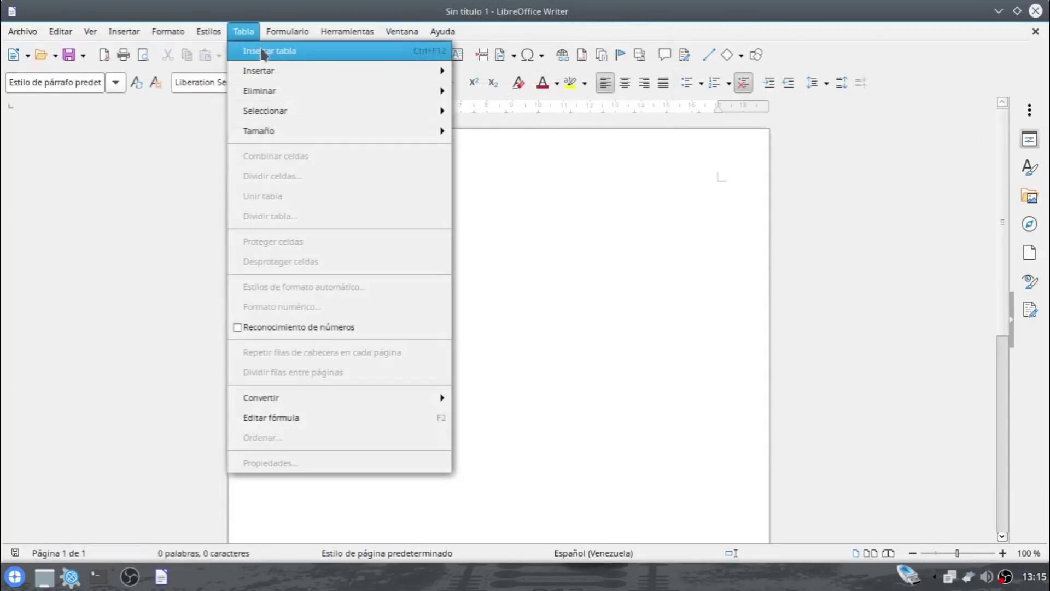
pyautogui.click(518, 131)
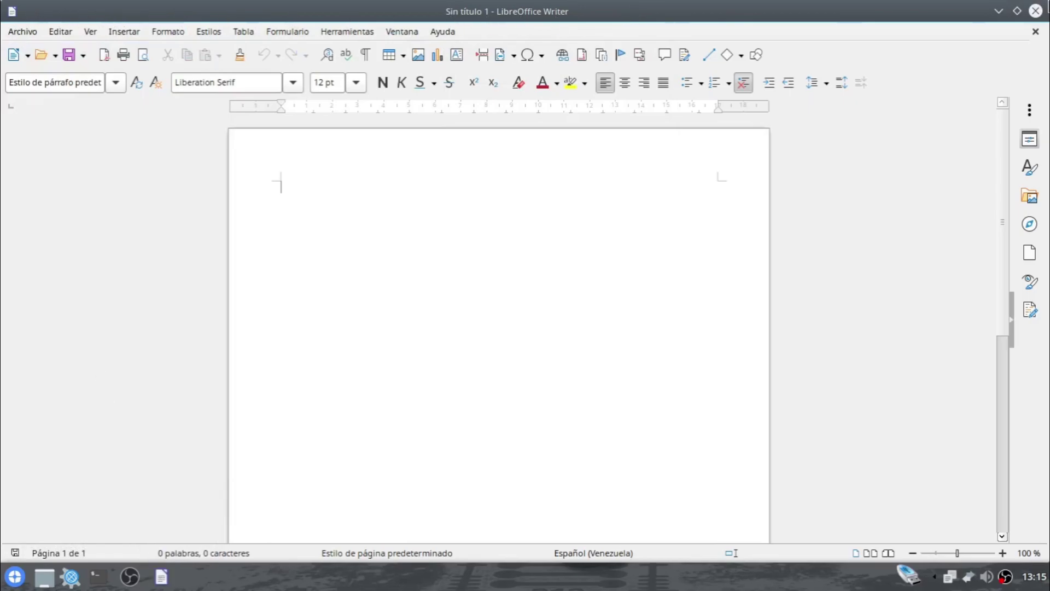
pyautogui.click(1037, 11)
# Step: Browse the Aplicaciones categories in the start menu again, including Juegos, through to VLC media player, and close the menu
pyautogui.click(15, 576)
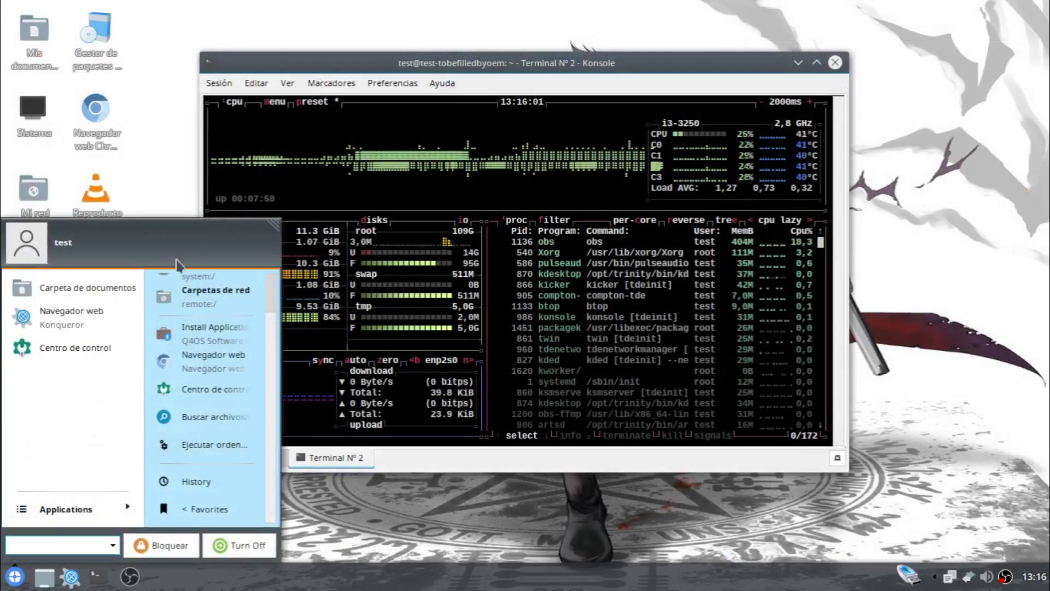
pyautogui.click(96, 497)
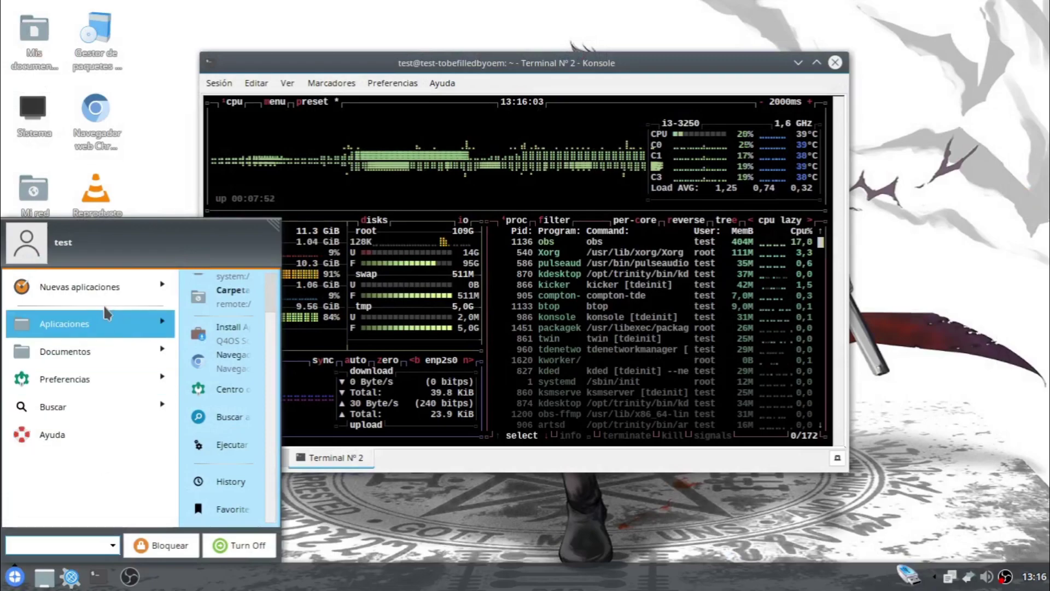
pyautogui.click(118, 323)
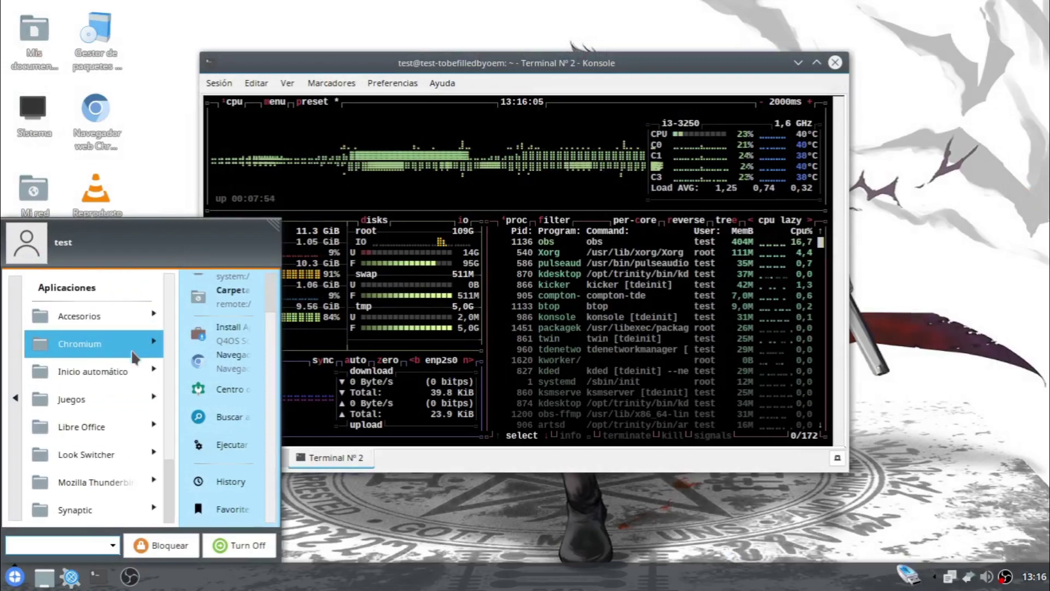
pyautogui.click(109, 398)
pyautogui.click(33, 285)
pyautogui.scroll(-1, 104, 390)
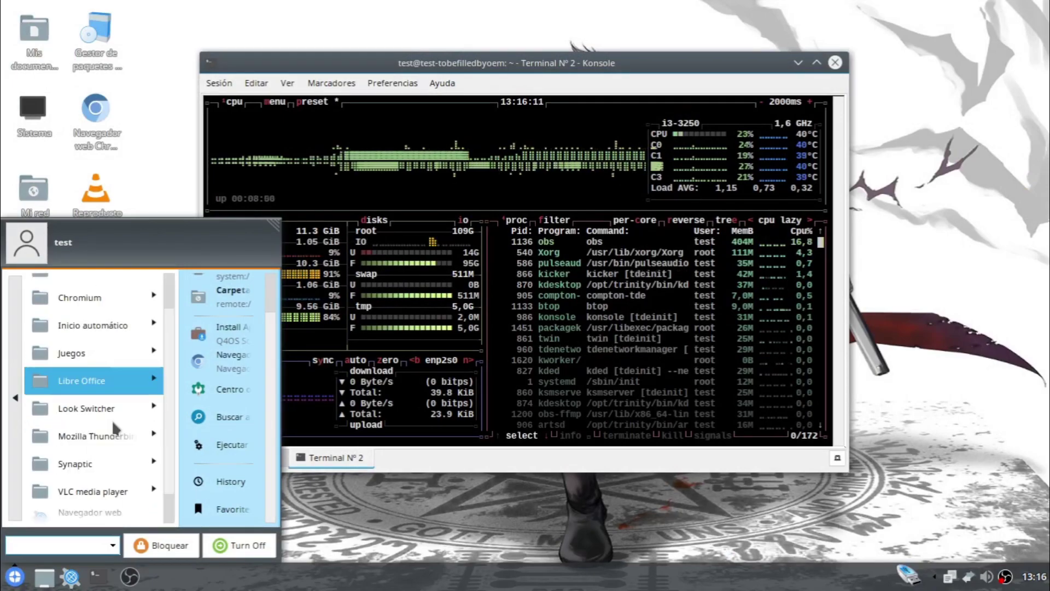
pyautogui.scroll(-1, 130, 454)
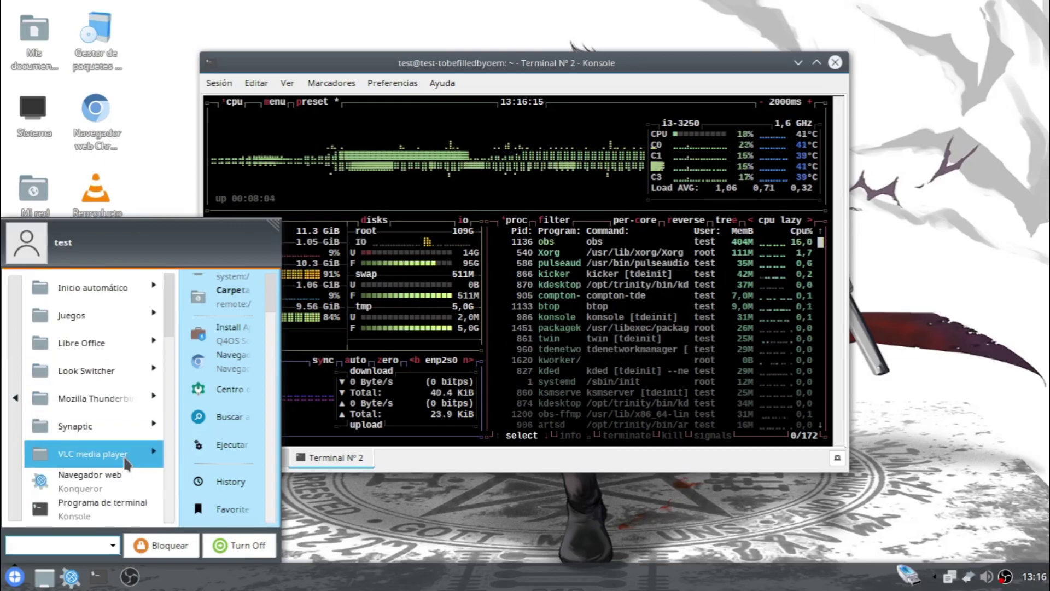
pyautogui.click(148, 93)
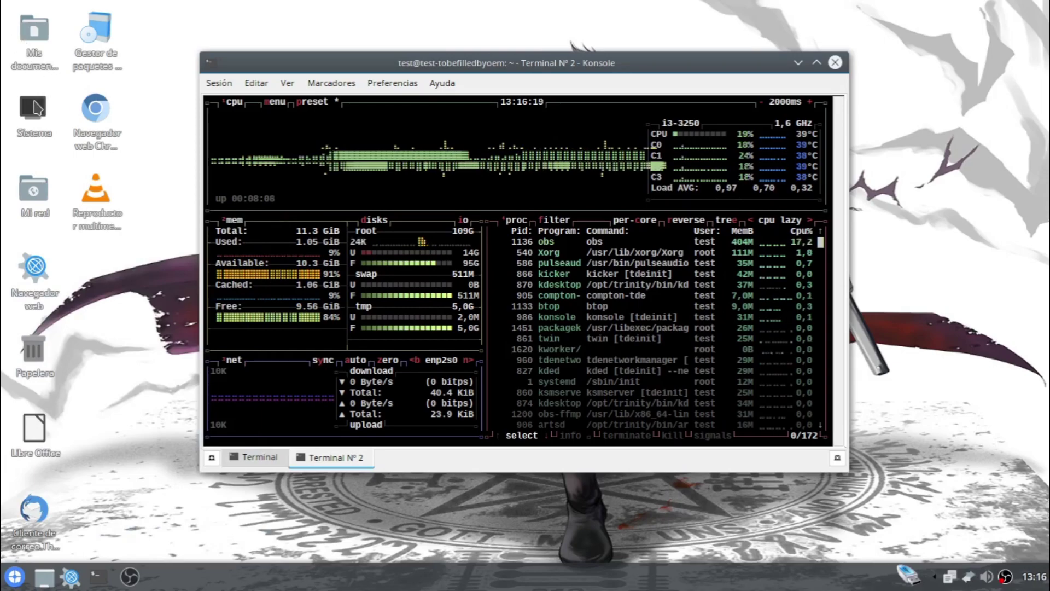
# Step: Open the desktop's documents folder in Konqueror, move its window over the terminal, and minimize the terminal
pyautogui.doubleClick(34, 55)
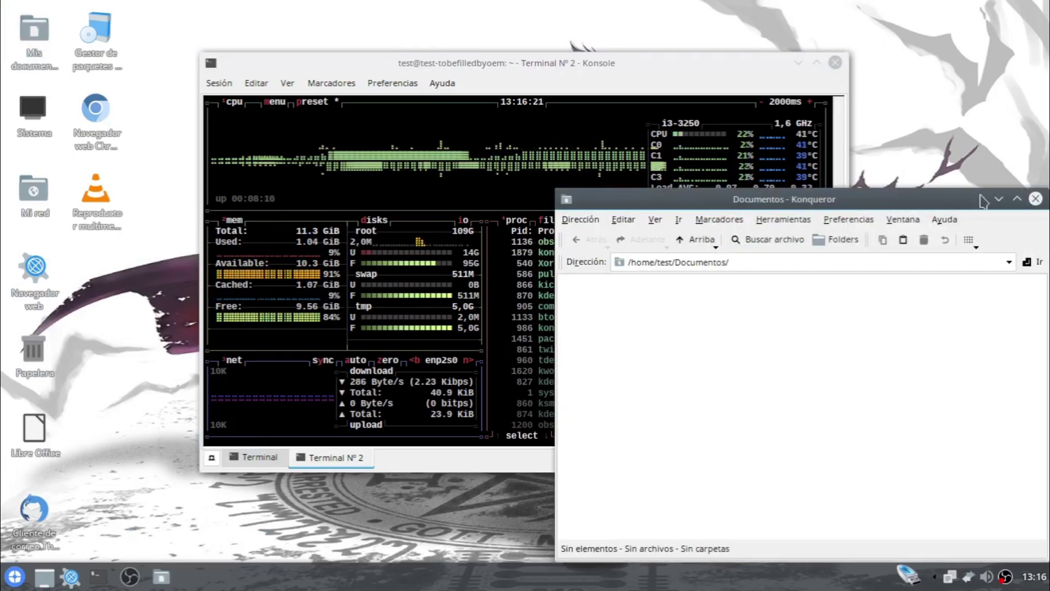
pyautogui.moveTo(919, 210); pyautogui.dragTo(571, 115)
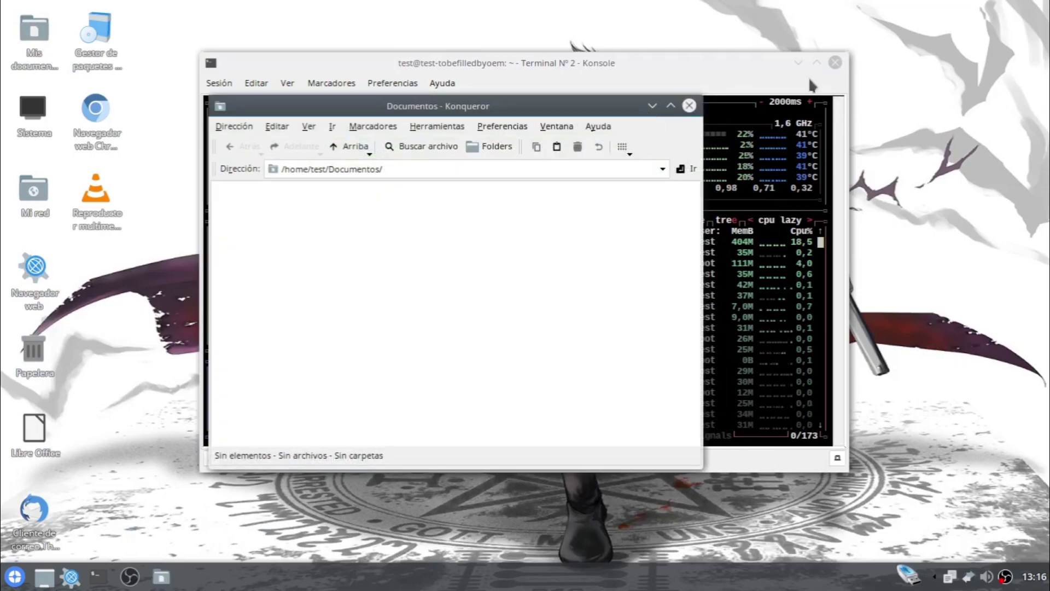
pyautogui.click(799, 61)
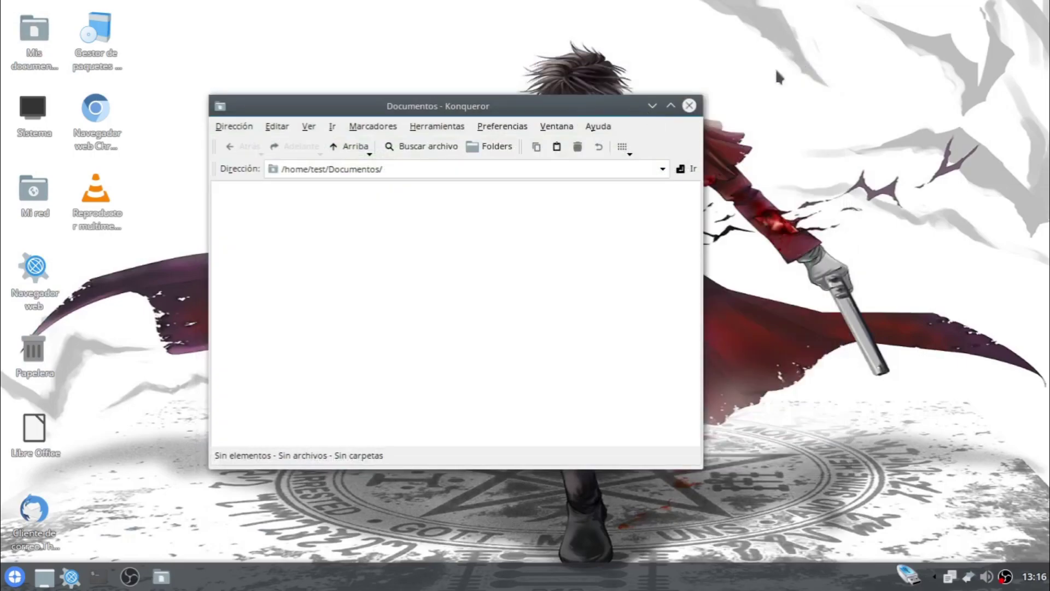
# Step: Try the Konqueror window maximized and restored, place it in the desktop's upper-right corner, and make it taller
pyautogui.click(671, 107)
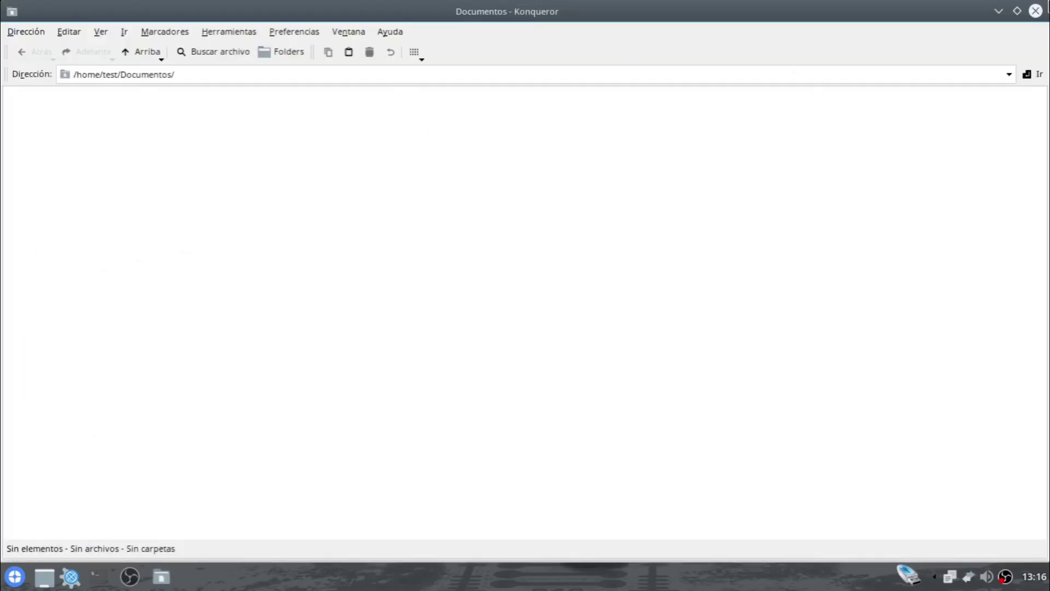
pyautogui.click(1017, 11)
pyautogui.moveTo(426, 105); pyautogui.dragTo(767, 16)
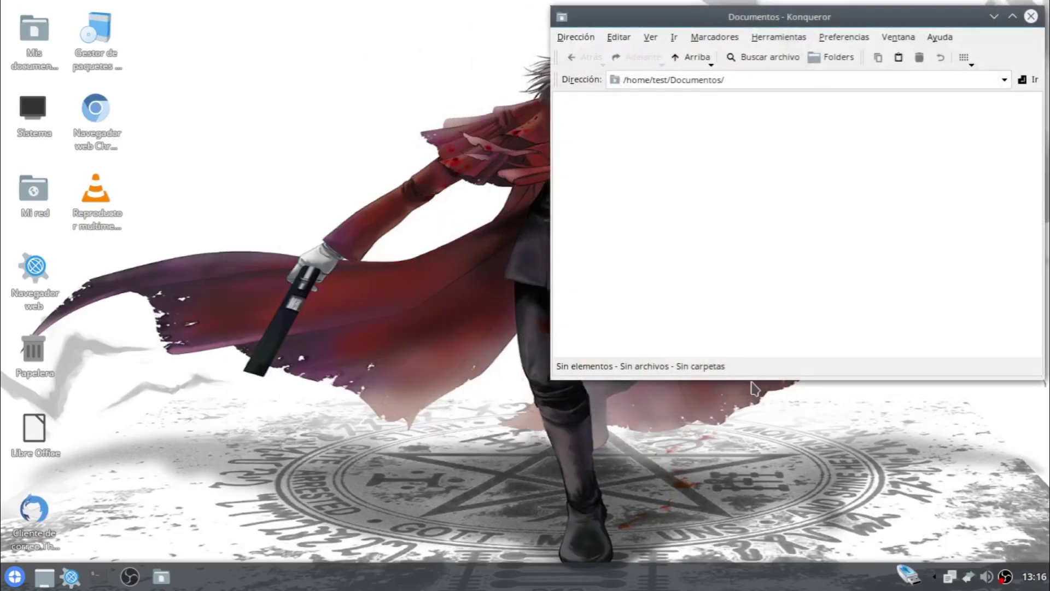
pyautogui.moveTo(760, 516); pyautogui.dragTo(759, 517)
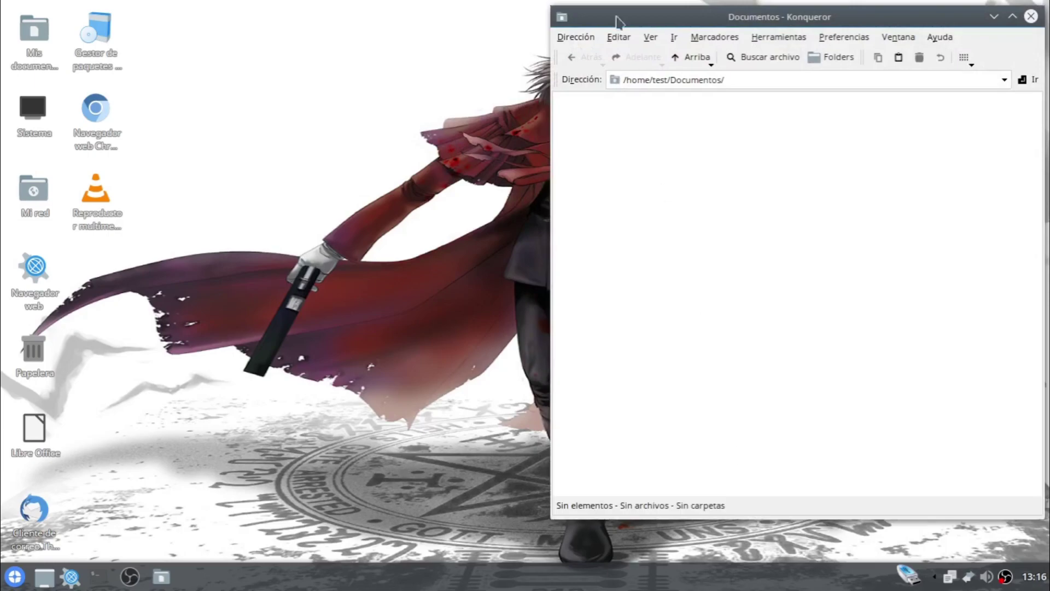
# Step: Go up to the home folder and open the Video Blender test folder inside Vídeos
pyautogui.click(692, 57)
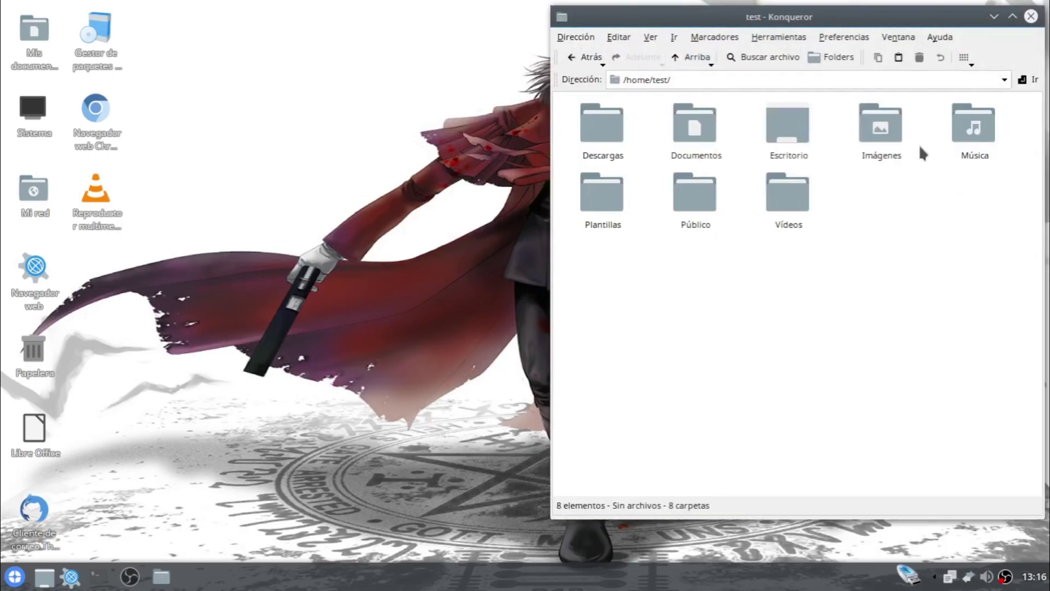
pyautogui.click(782, 187)
pyautogui.click(602, 131)
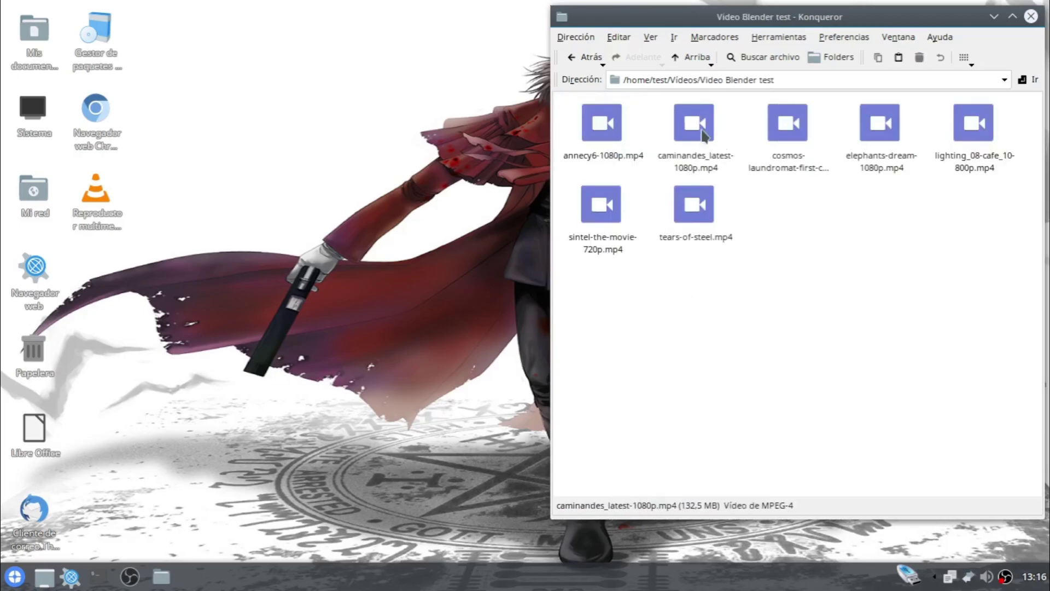
# Step: Play caminandes_latest-1080p.mp4 in VLC, skip ahead to about 0:42, lower the volume to 90%, and close the player
pyautogui.click(691, 130)
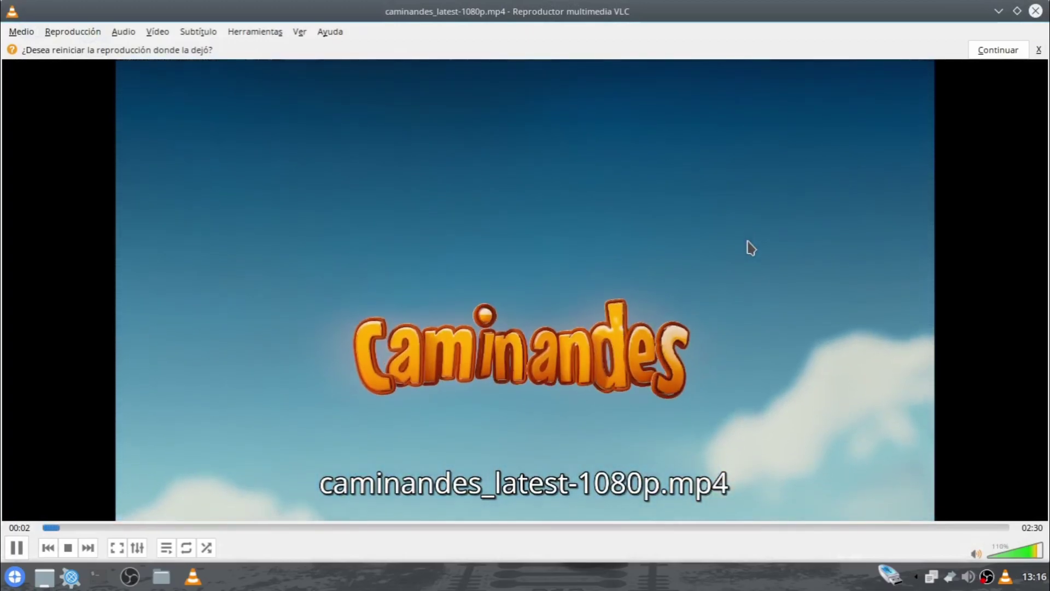
pyautogui.click(316, 527)
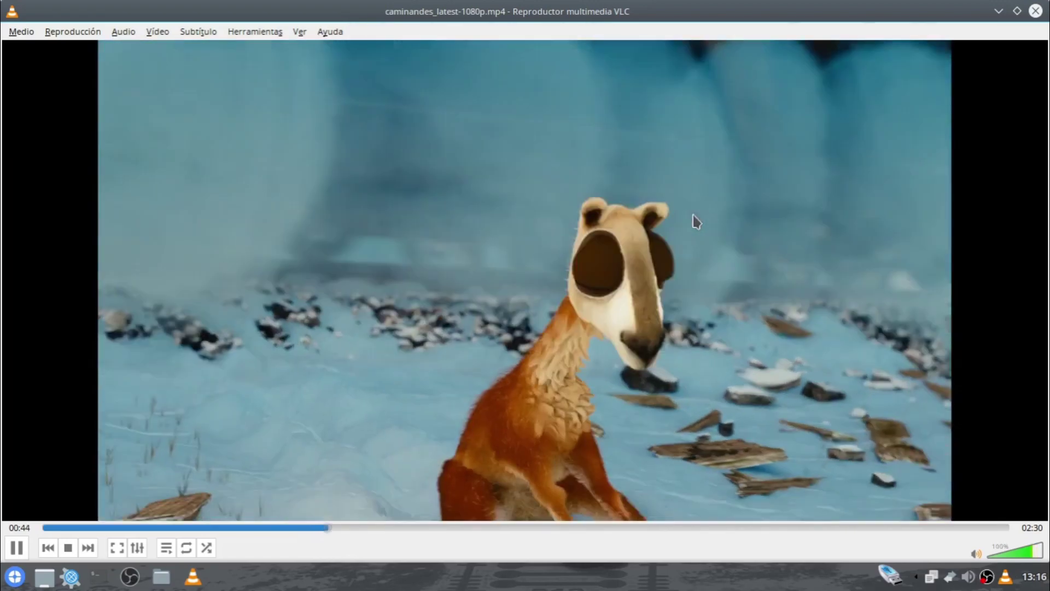
pyautogui.scroll(-3, 694, 219)
pyautogui.scroll(-1, 793, 186)
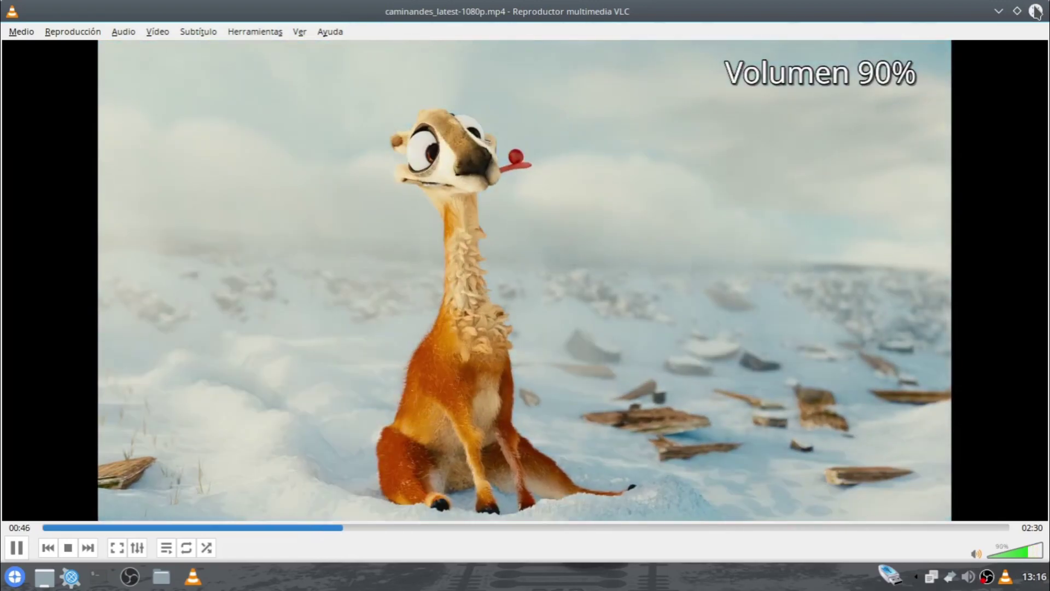
pyautogui.hotkey('ctrl', 'q')
pyautogui.click(706, 138)
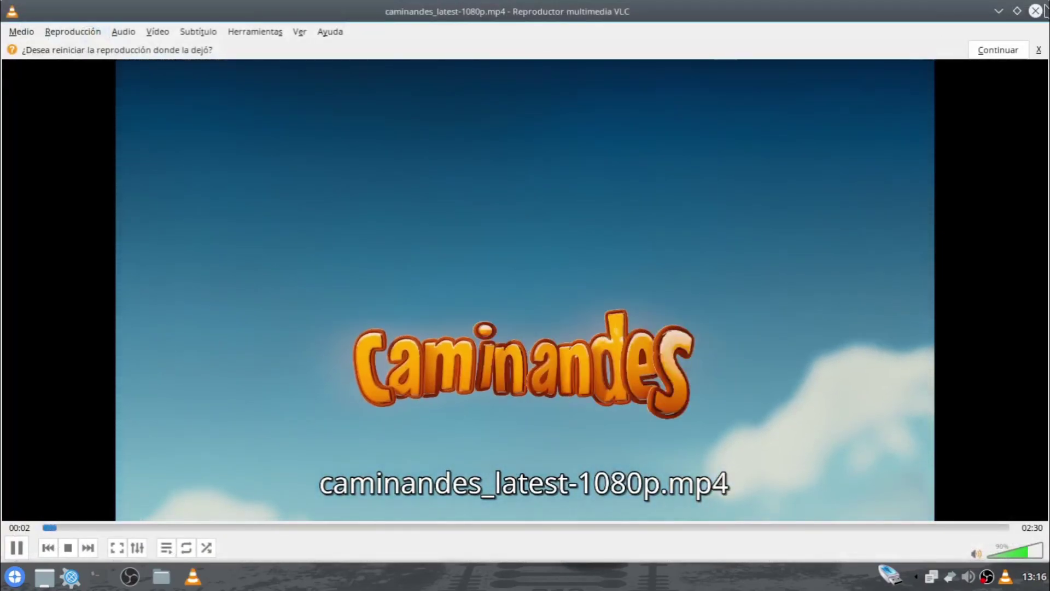
pyautogui.click(1034, 13)
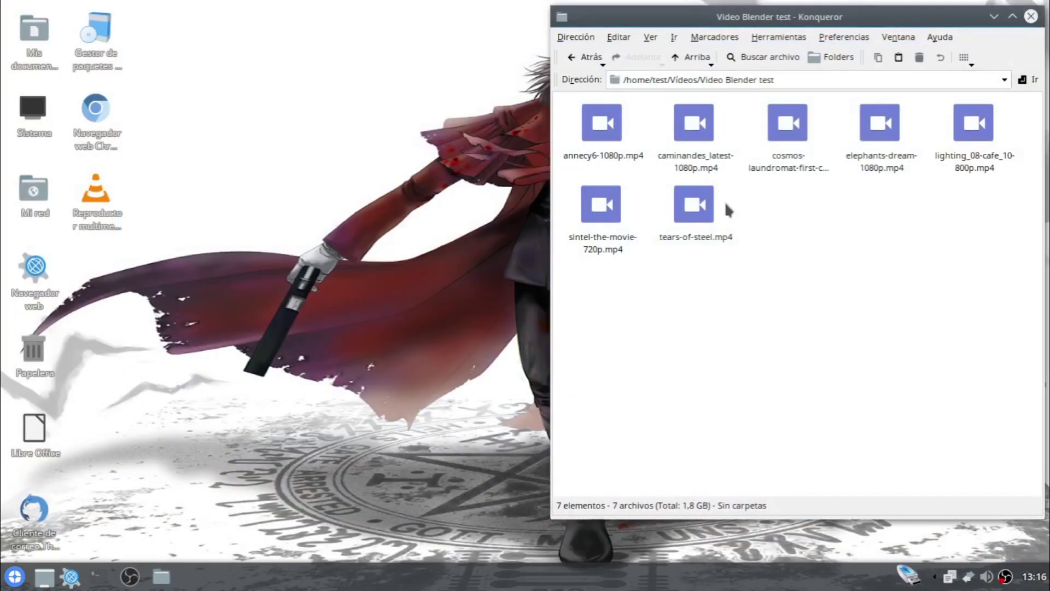
# Step: Play cosmos-laundromat-first-cycle-2k-858p.mp4, skip through it to about 8:29, set the volume to 105%, and close the player
pyautogui.click(773, 140)
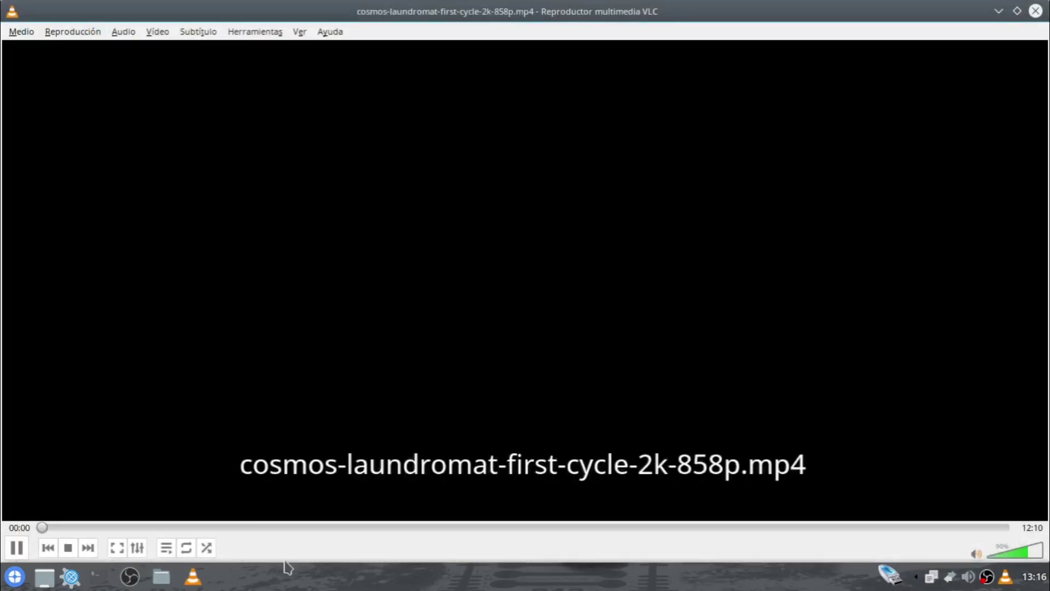
pyautogui.click(322, 527)
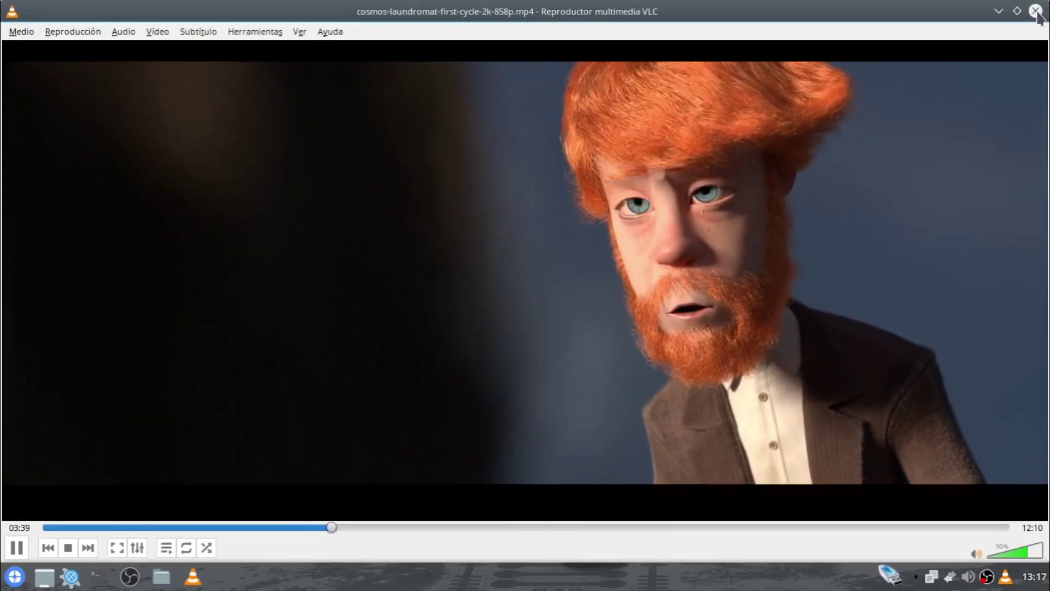
pyautogui.moveTo(731, 527); pyautogui.dragTo(718, 528)
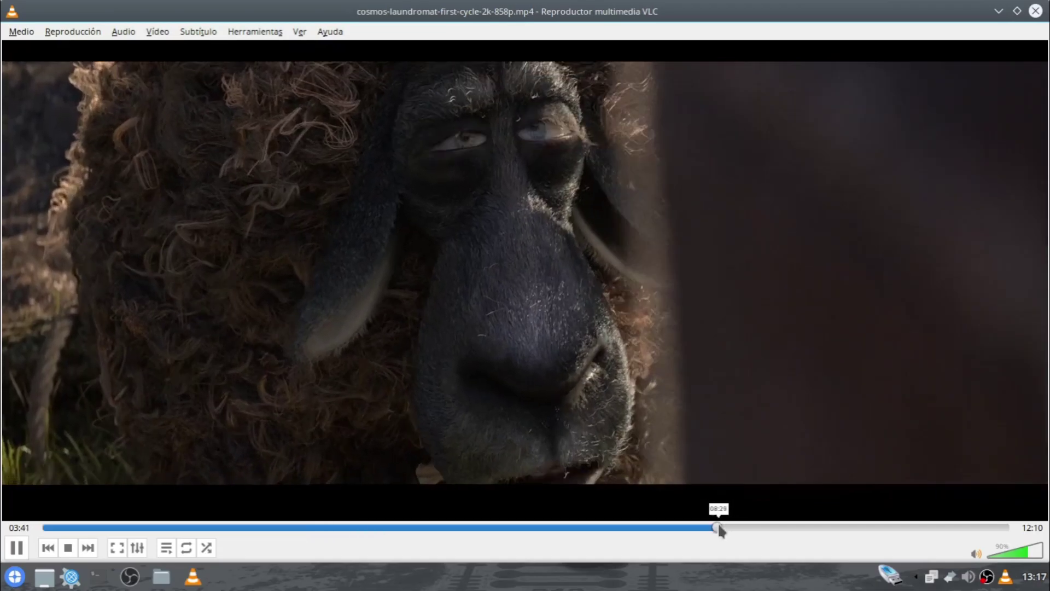
pyautogui.scroll(2, 713, 329)
pyautogui.scroll(-2, 712, 328)
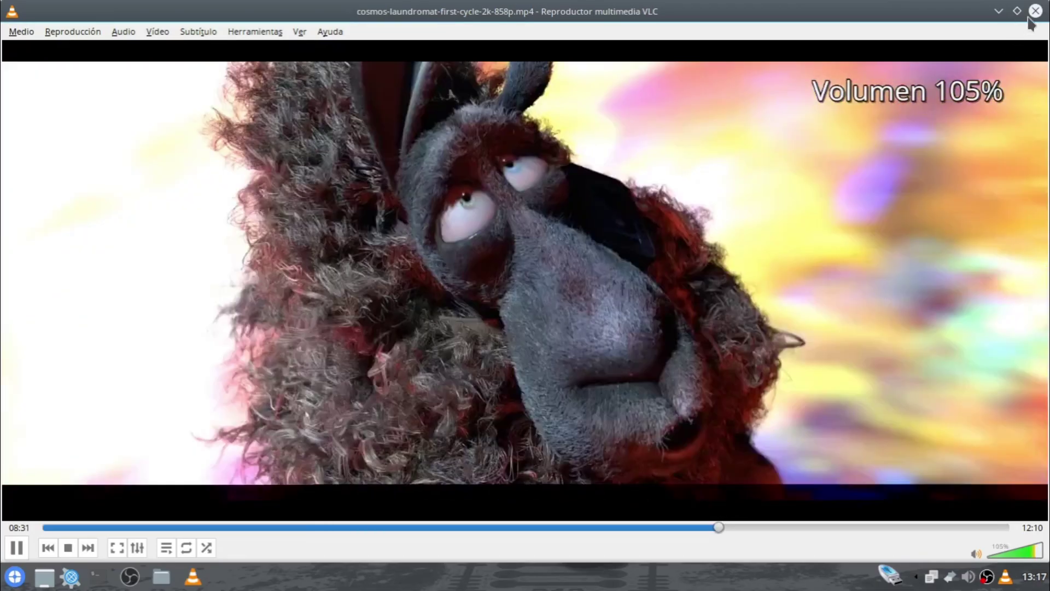
pyautogui.click(1035, 11)
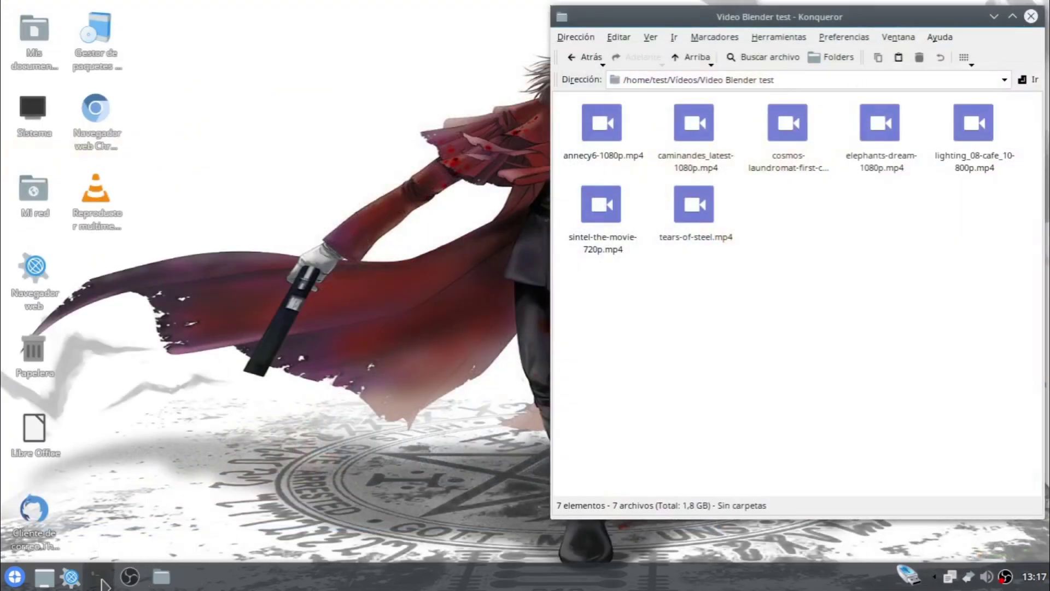
# Step: Open the Synaptic package manager and search package names and descriptions for "mpv"
pyautogui.click(104, 36)
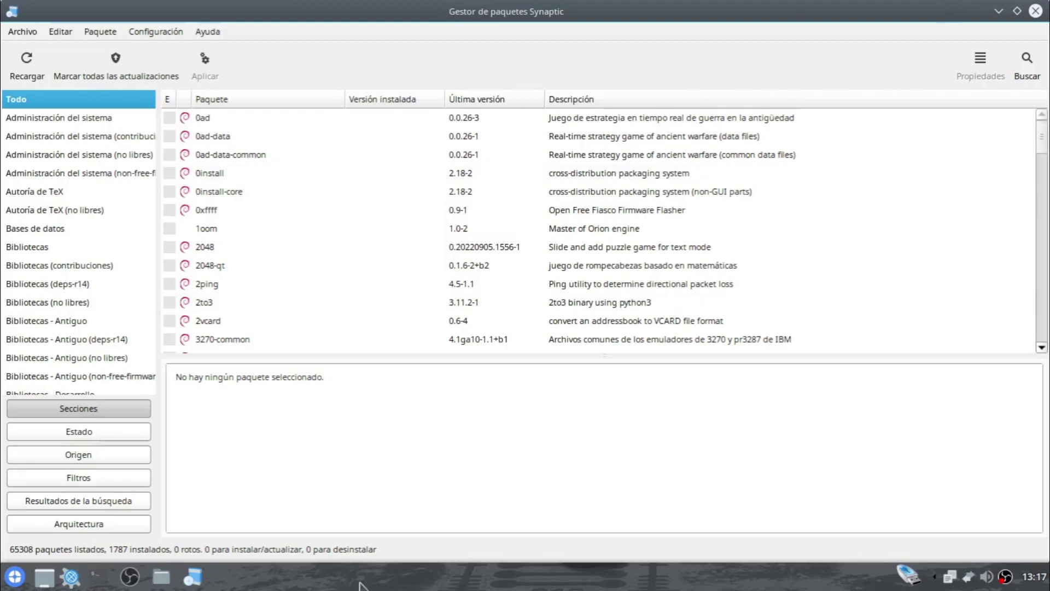
pyautogui.click(1018, 64)
pyautogui.write('mpv')
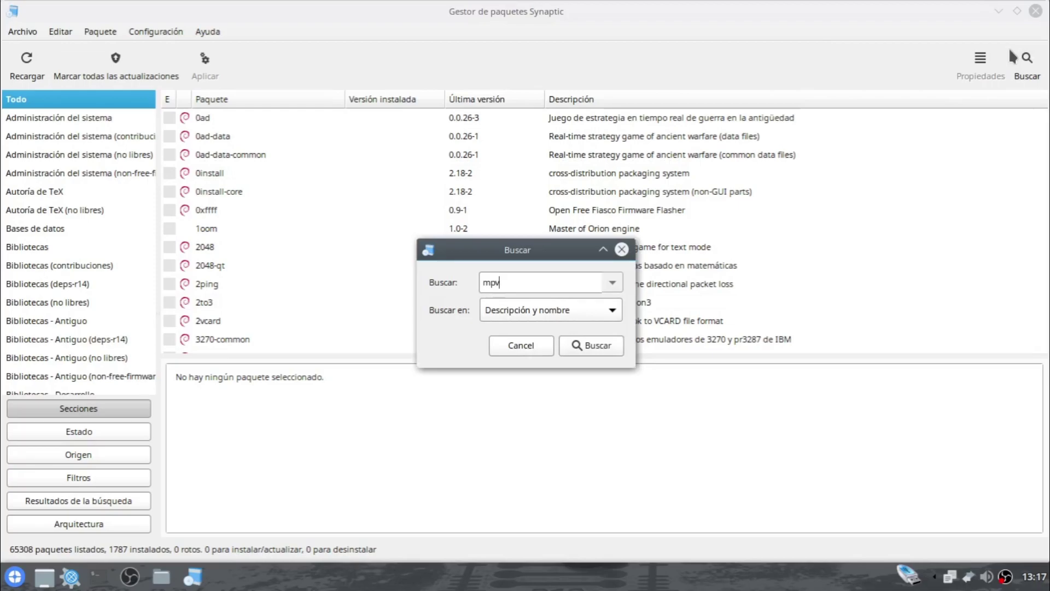
pyautogui.press('Return')
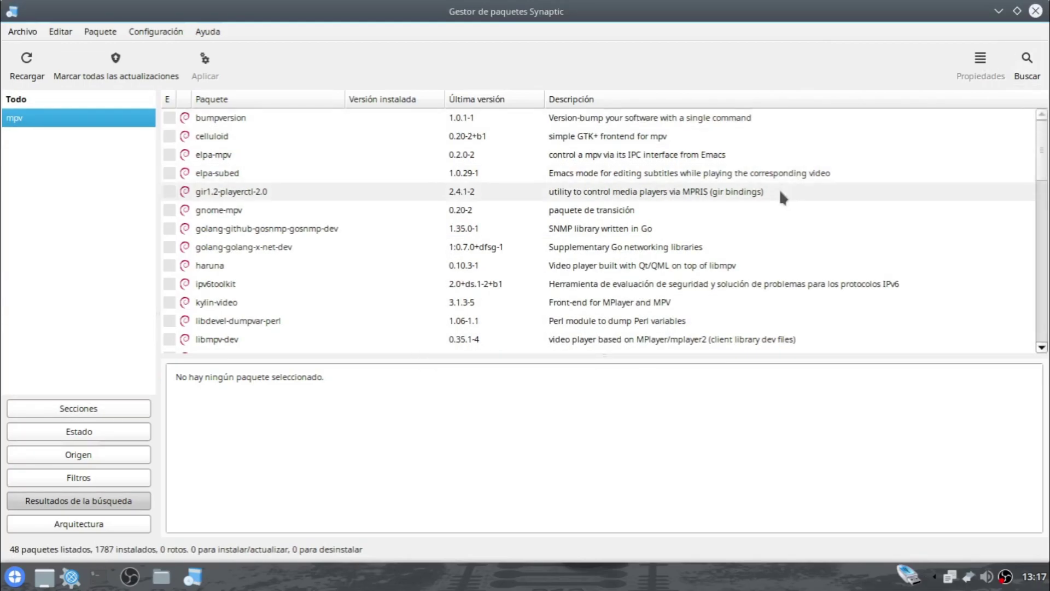
# Step: Mark the mpv package for installation together with its required additional packages
pyautogui.scroll(-5, 286, 202)
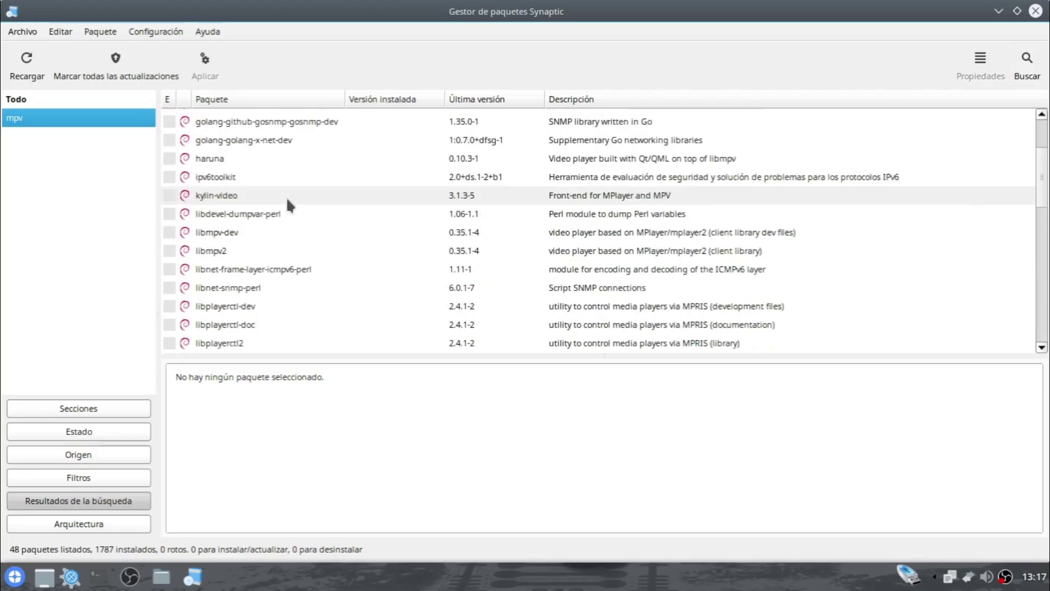
pyautogui.scroll(-2, 286, 202)
pyautogui.scroll(3, 286, 203)
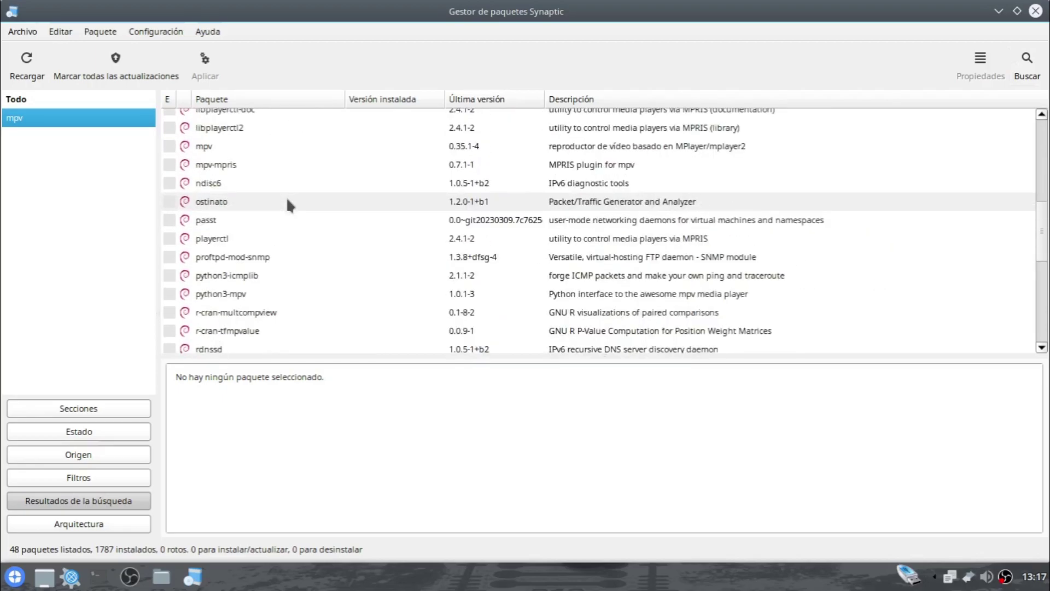
pyautogui.rightClick(206, 147)
pyautogui.click(263, 173)
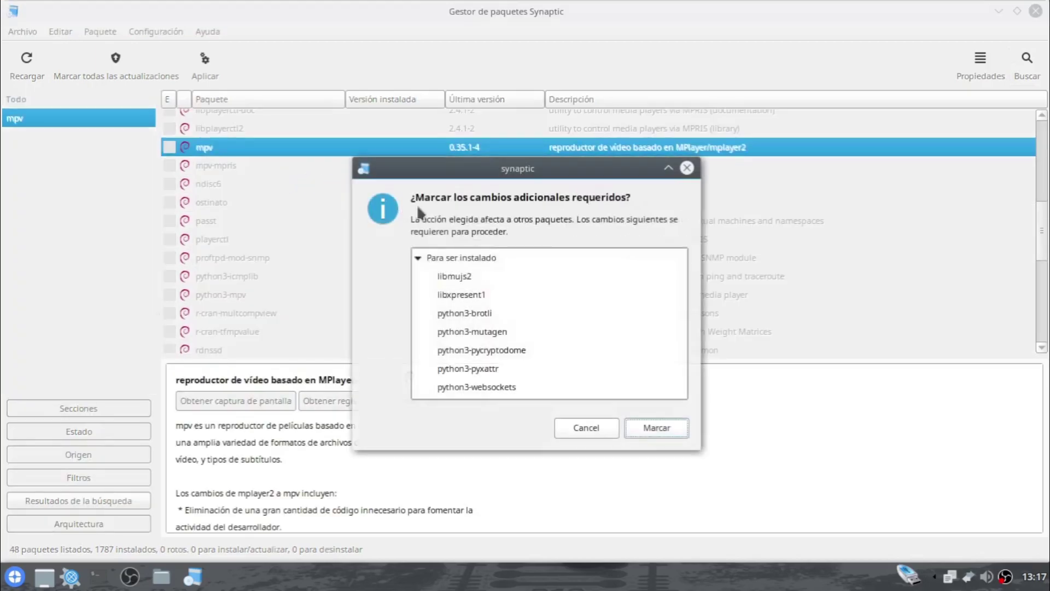
pyautogui.click(656, 428)
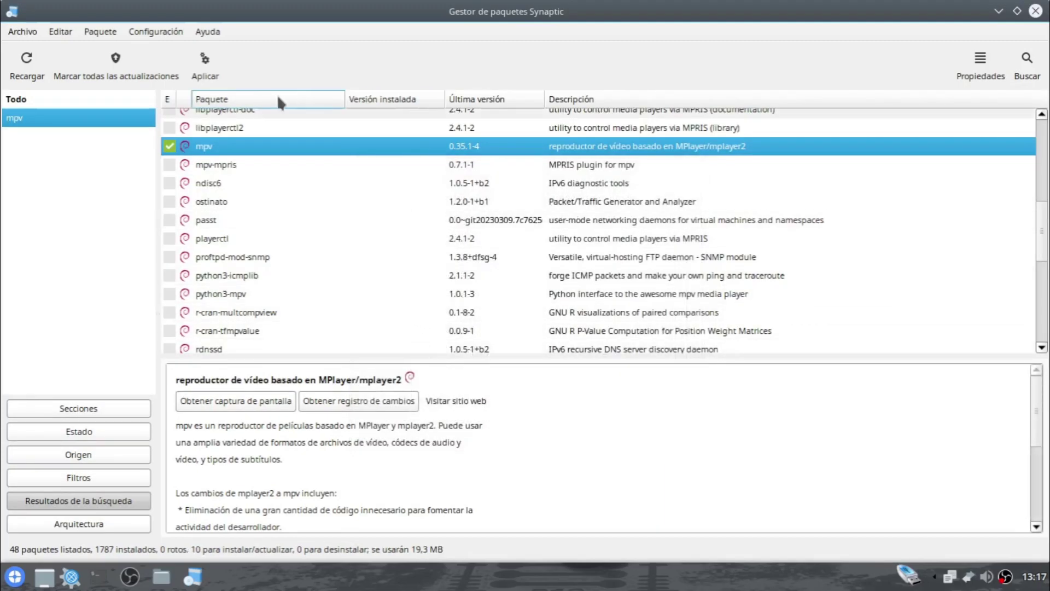
# Step: Try to apply the marked mpv installation with the individual package downloads listed
pyautogui.click(200, 70)
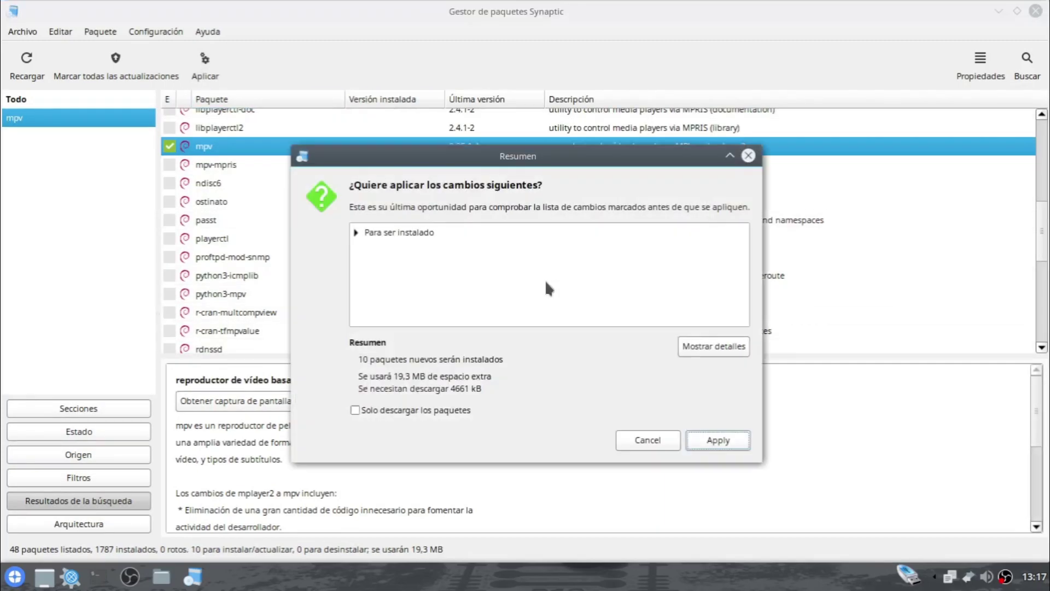
pyautogui.click(712, 440)
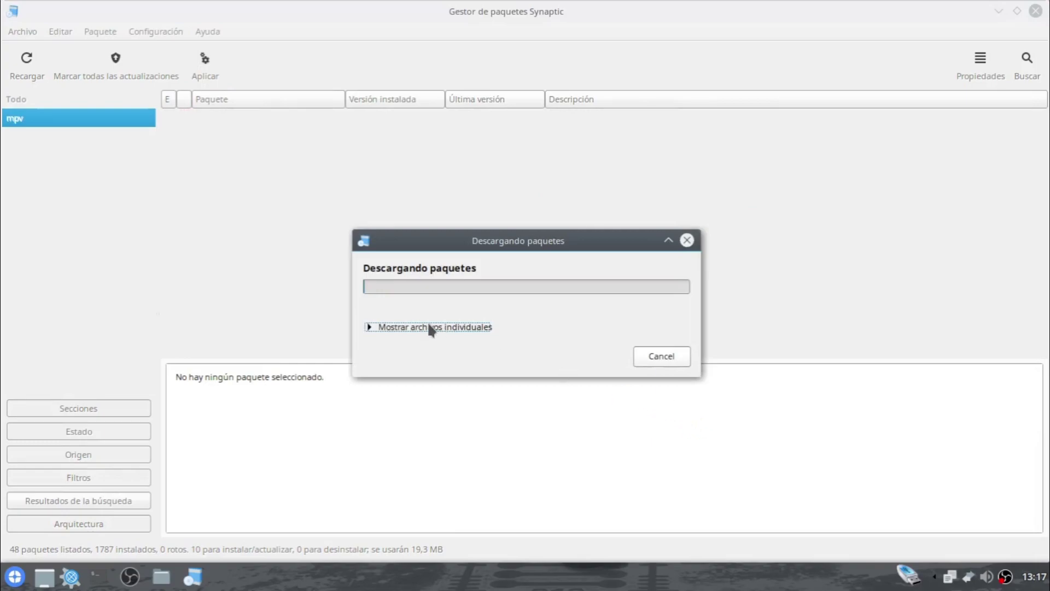
pyautogui.click(429, 326)
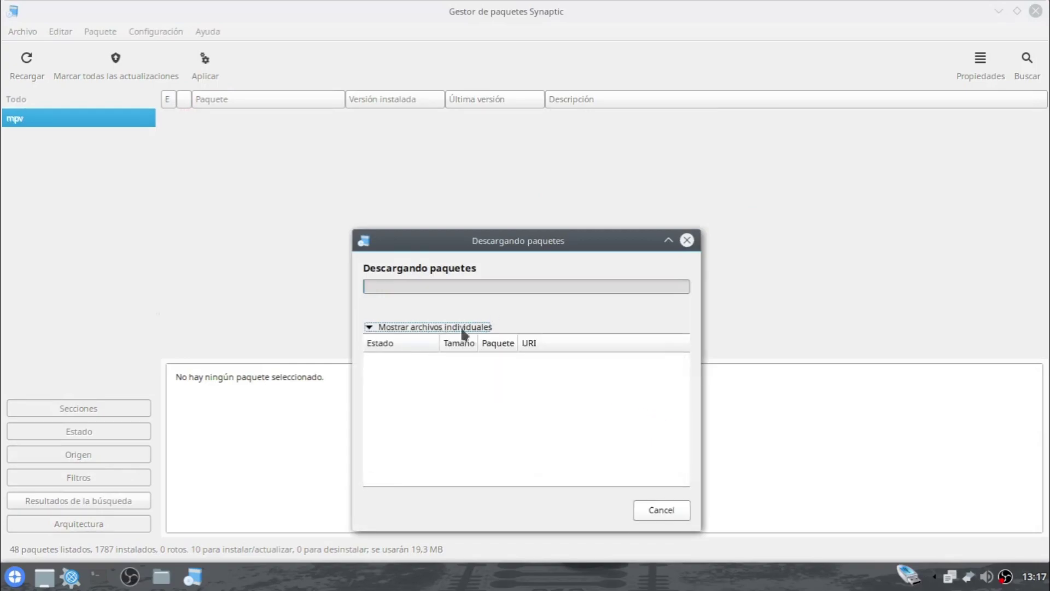
# Step: Start the Chromium web browser while the packages download
pyautogui.click(15, 576)
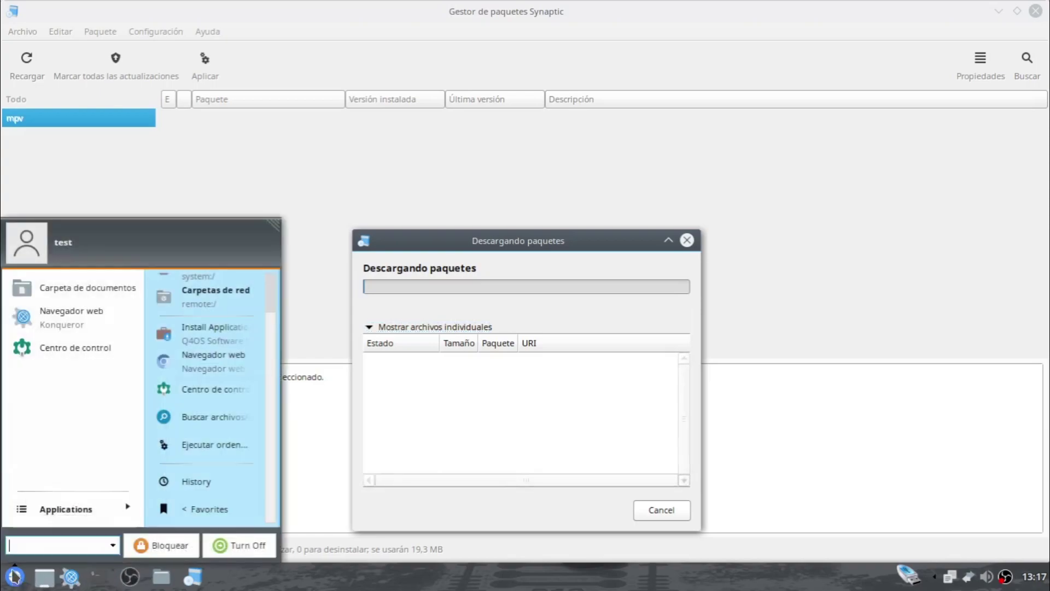
pyautogui.click(210, 360)
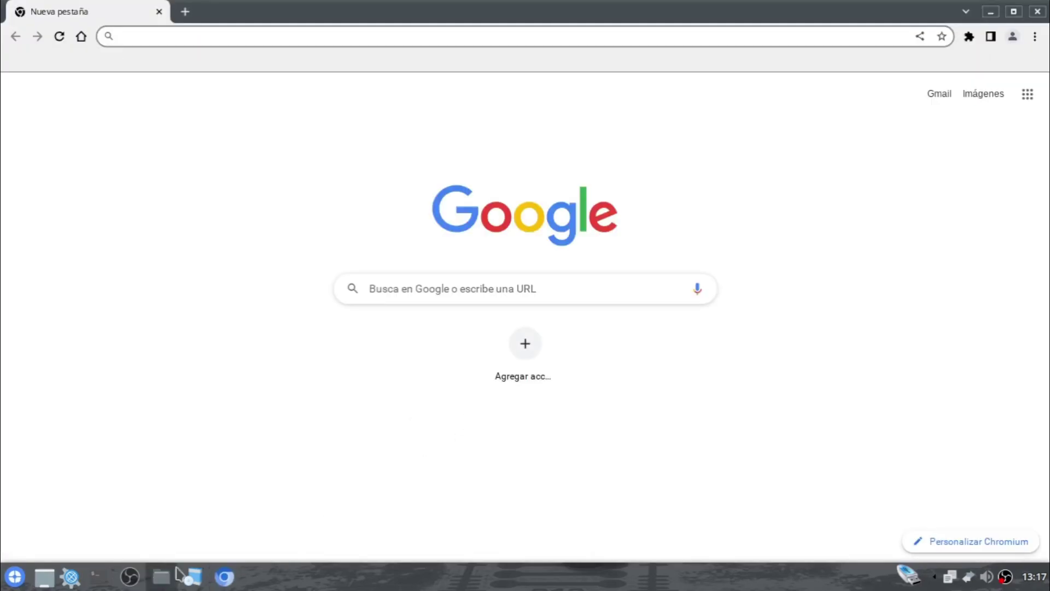
# Step: Switch back to Synaptic, cancel the package download and dismiss the error report
pyautogui.click(194, 576)
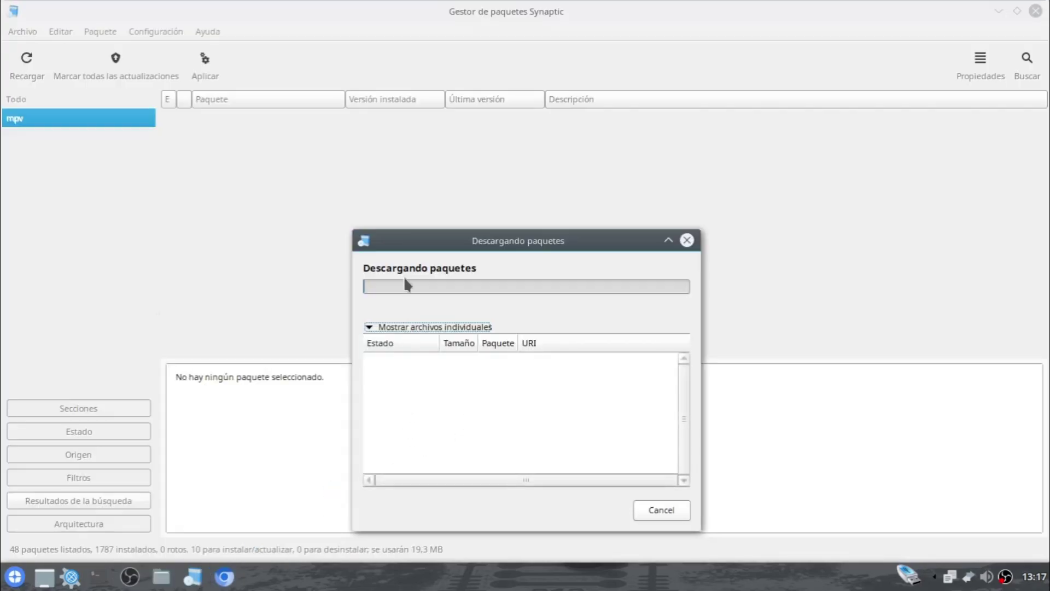
pyautogui.click(681, 509)
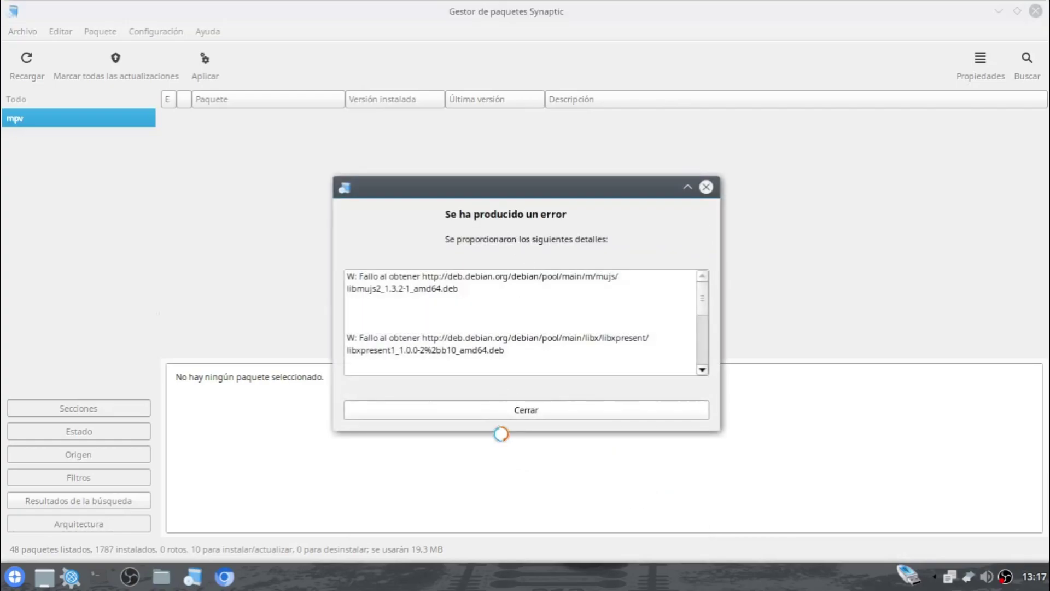
pyautogui.click(487, 418)
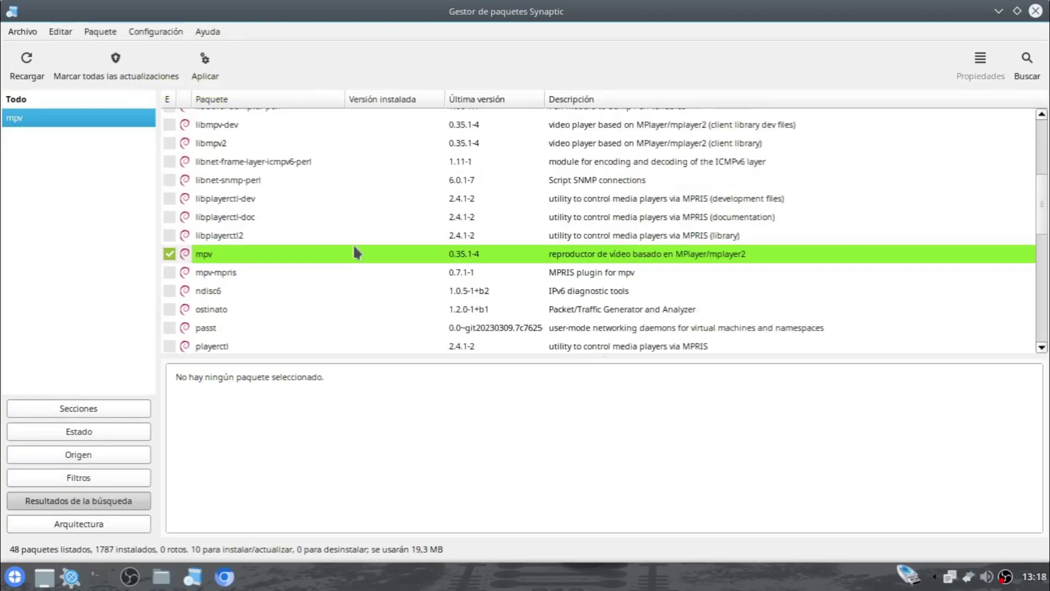
# Step: Apply the marked mpv installation again and show the individual files of the download
pyautogui.click(205, 65)
pyautogui.click(718, 440)
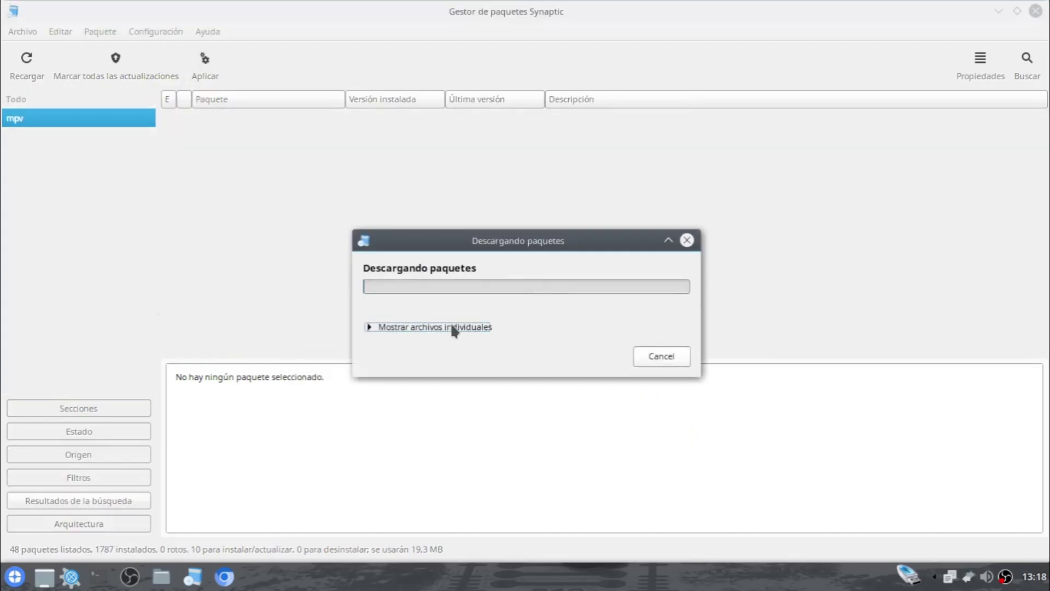
pyautogui.click(452, 328)
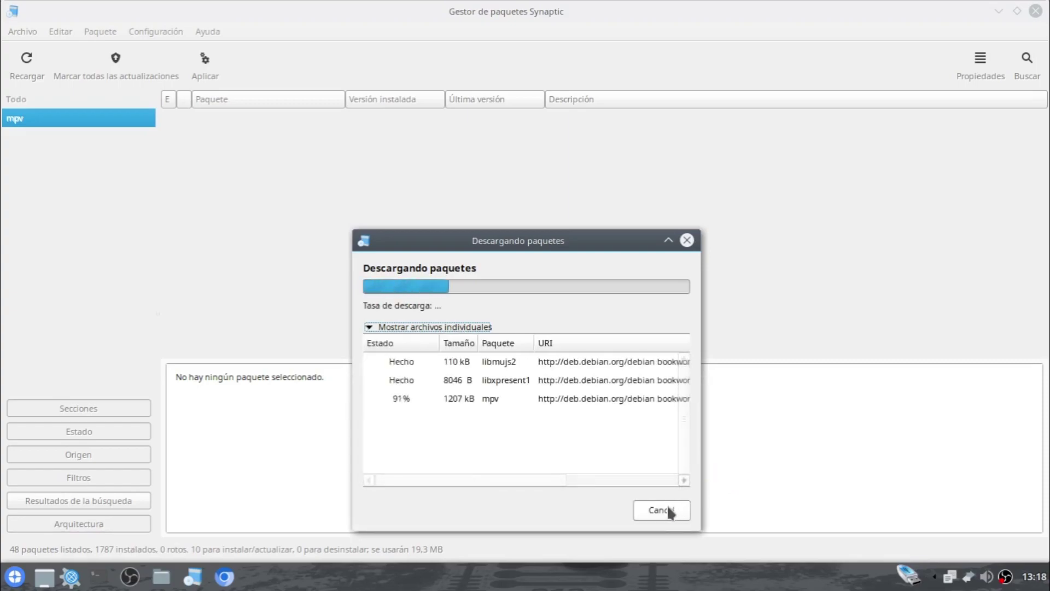
# Step: Switch to Chromium and go to the YouTube website
pyautogui.click(224, 576)
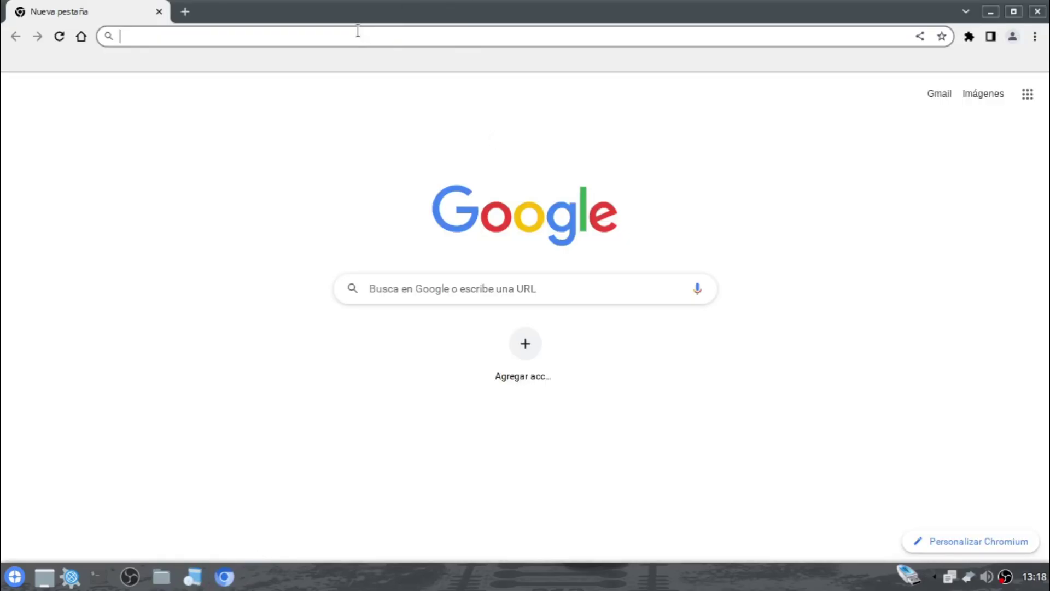
pyautogui.write('youtube')
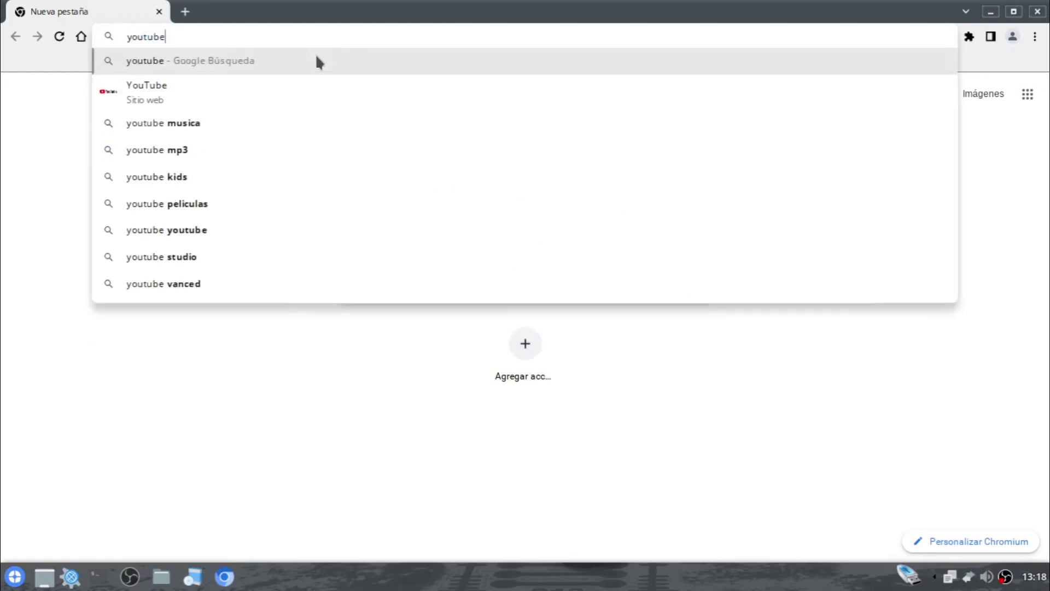
pyautogui.press('Return')
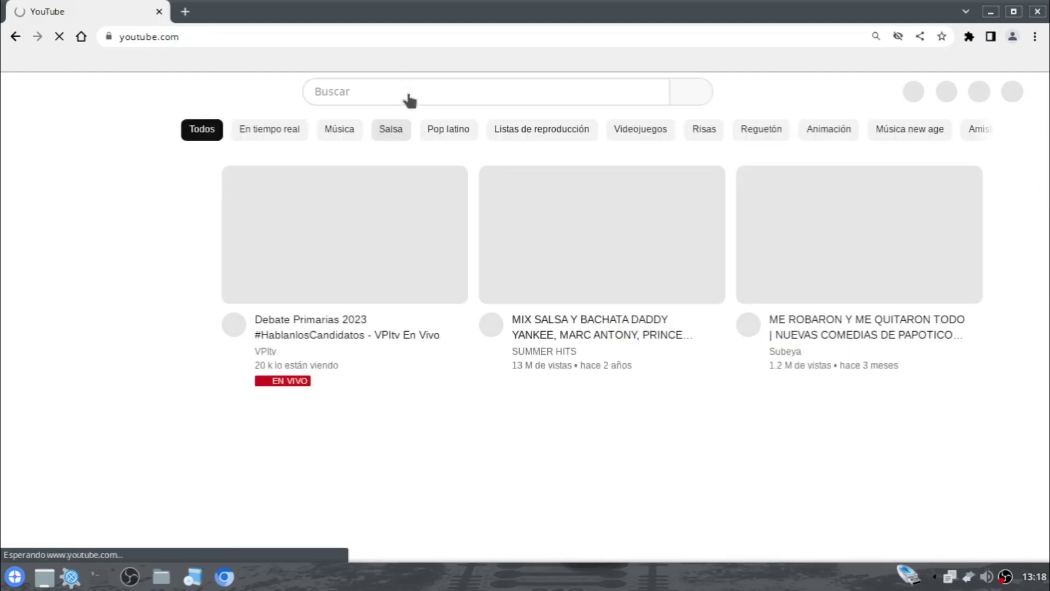
# Step: Search YouTube for "manos y maquinas entre videos" and open the Manos Y Máquinas Entre Vídeos channel
pyautogui.click(407, 92)
pyautogui.write('m')
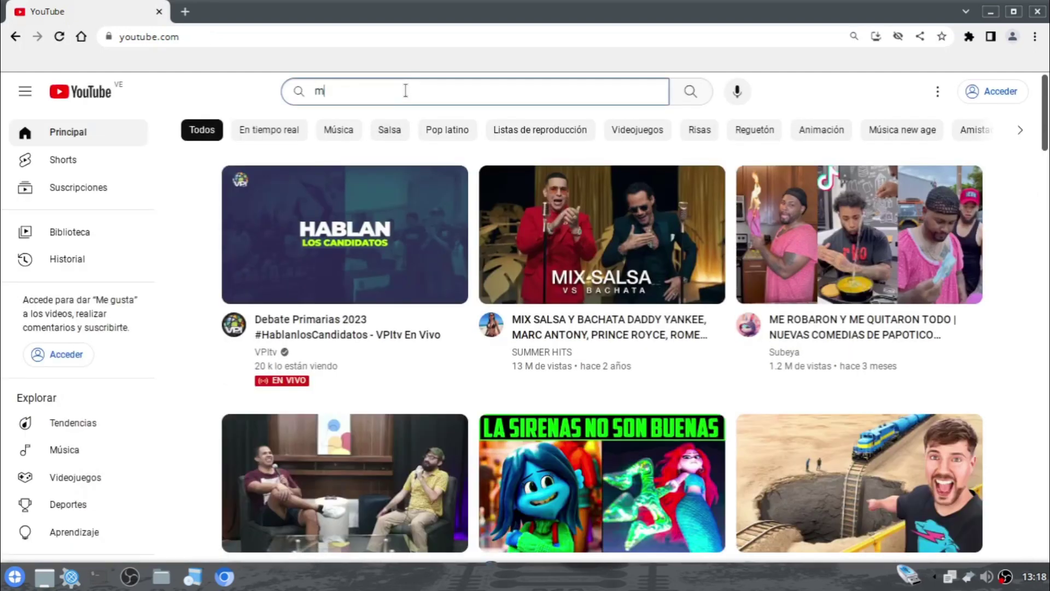
pyautogui.write('anos y maquinas entre')
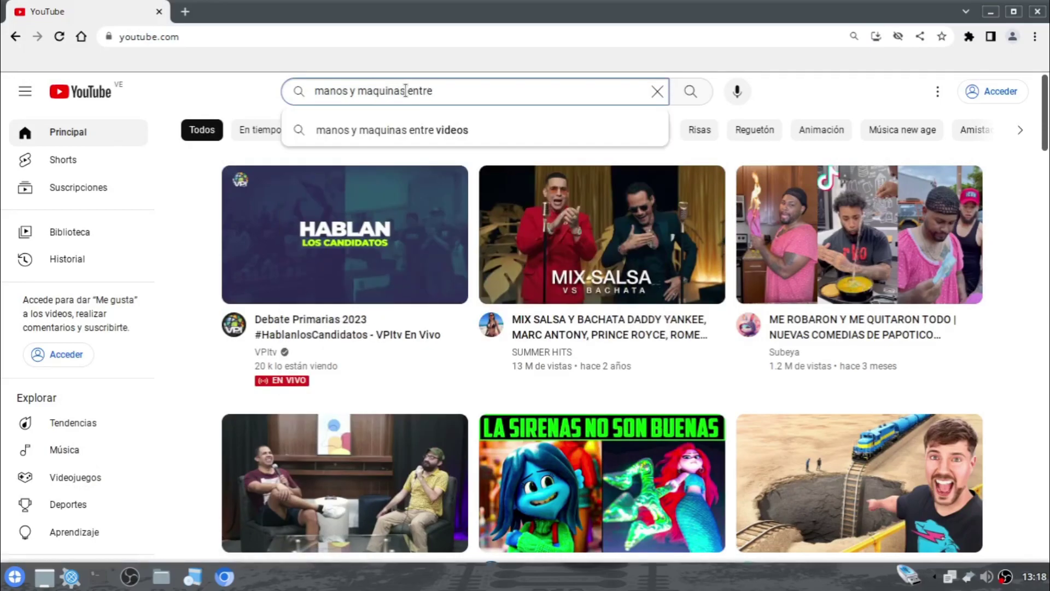
pyautogui.press('Down')
pyautogui.press('Return')
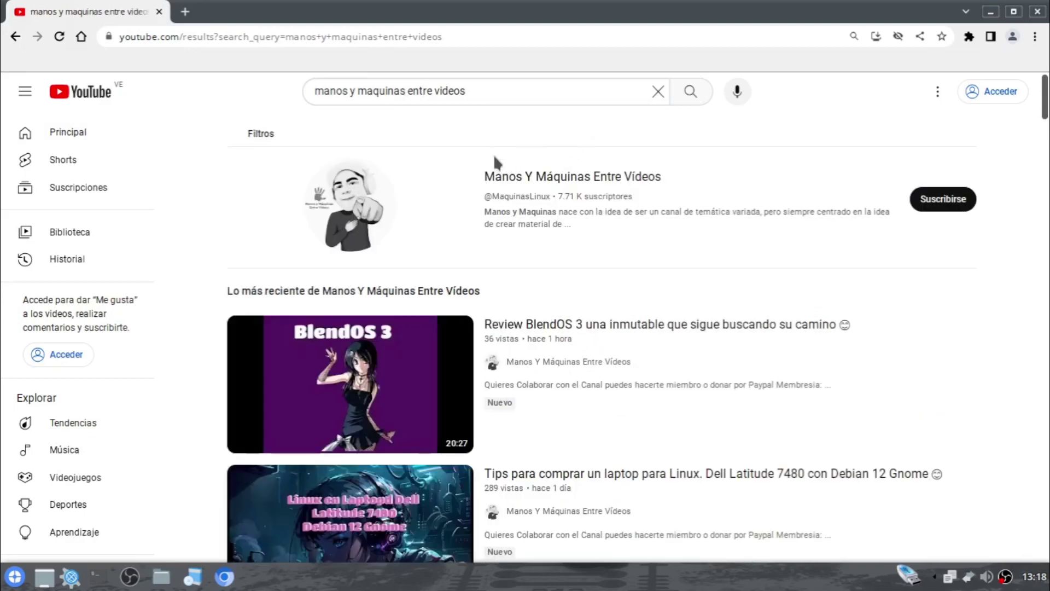
pyautogui.click(546, 171)
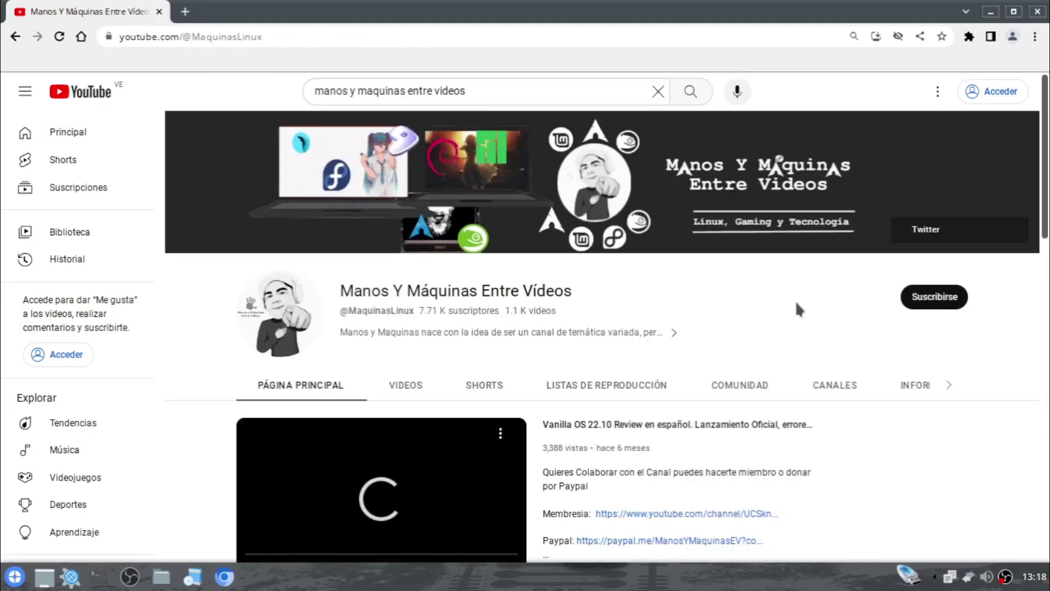
# Step: Check the package installation in Synaptic and close the package manager
pyautogui.click(194, 577)
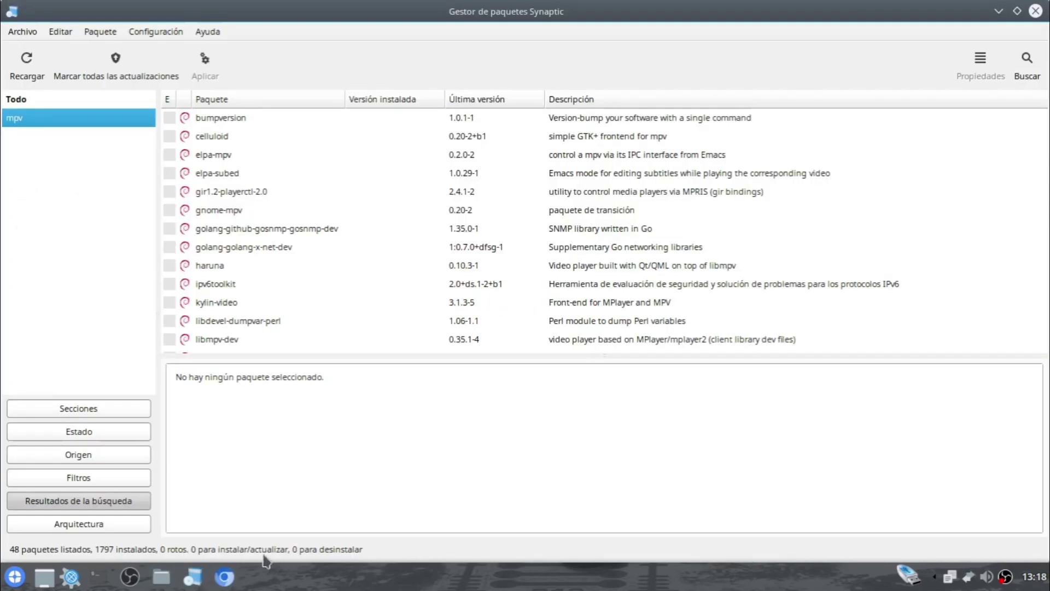
pyautogui.click(1036, 11)
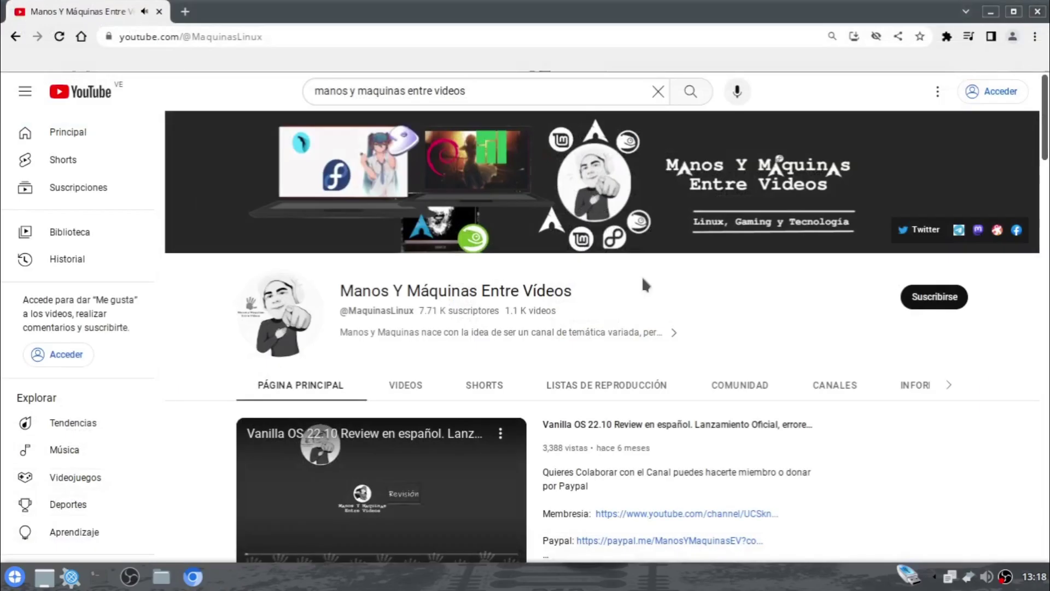
# Step: Open the channel's community section and look through its posts
pyautogui.scroll(-4, 733, 348)
pyautogui.click(738, 221)
pyautogui.scroll(-15, 634, 276)
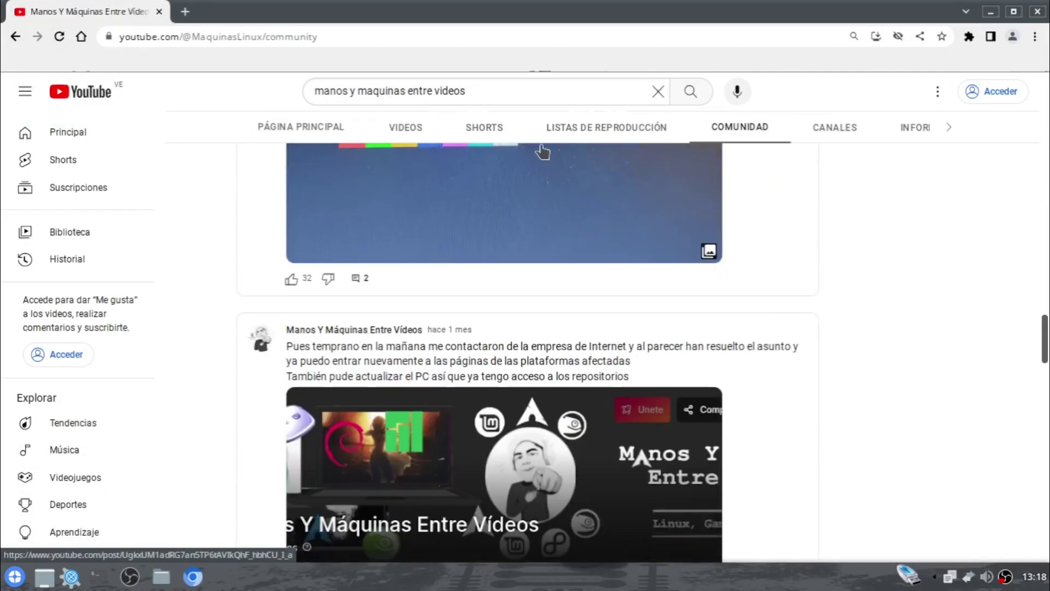
# Step: Search YouTube for "blender open movie" and play the video "CHARGE - Blender Open Movie"
pyautogui.tripleClick(509, 93)
pyautogui.write('b')
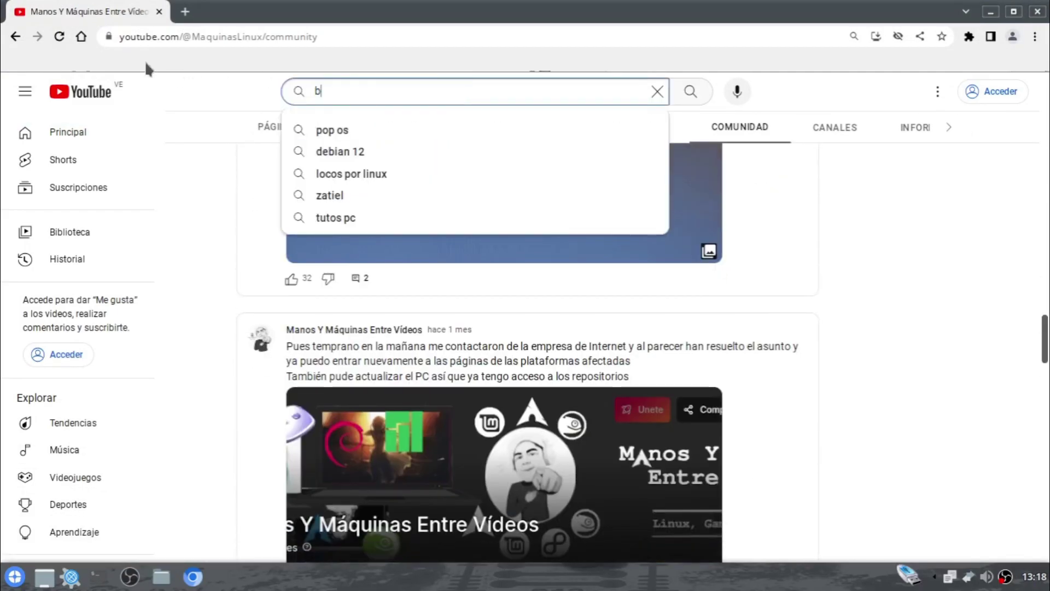
pyautogui.write('lender open')
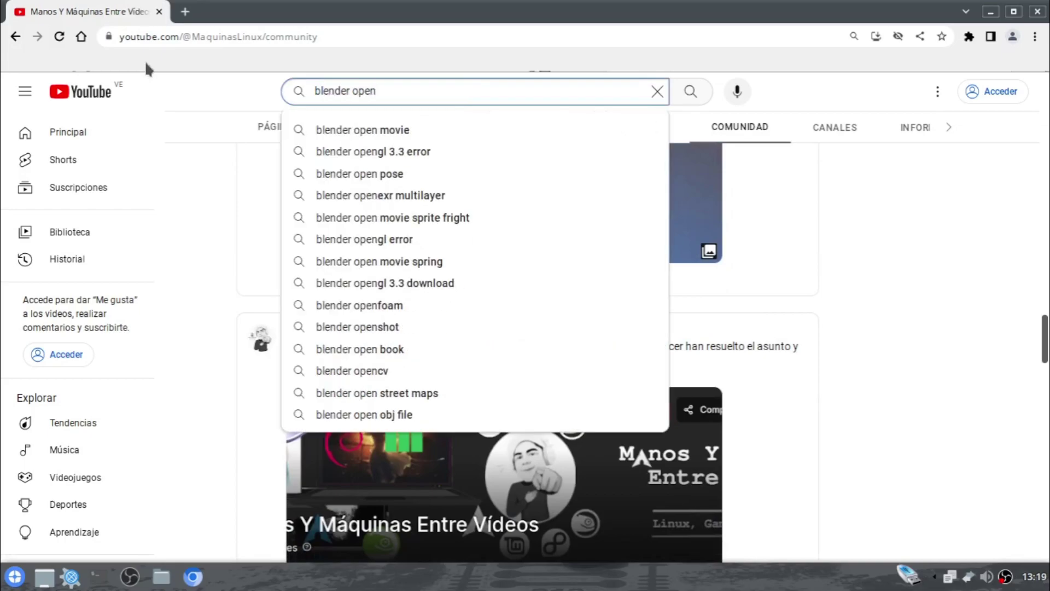
pyautogui.press('Down')
pyautogui.press('Return')
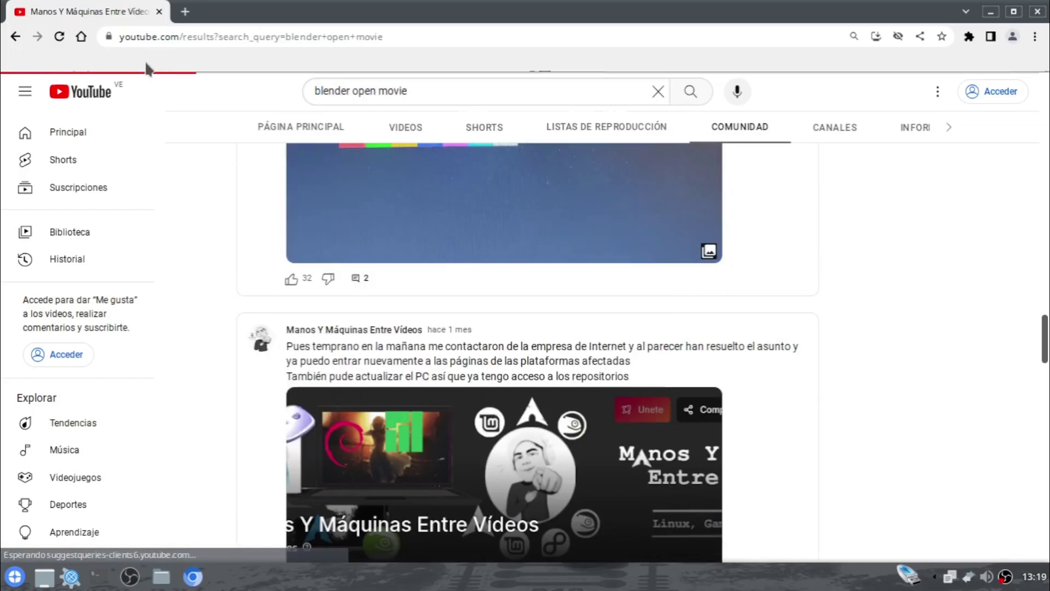
pyautogui.click(522, 232)
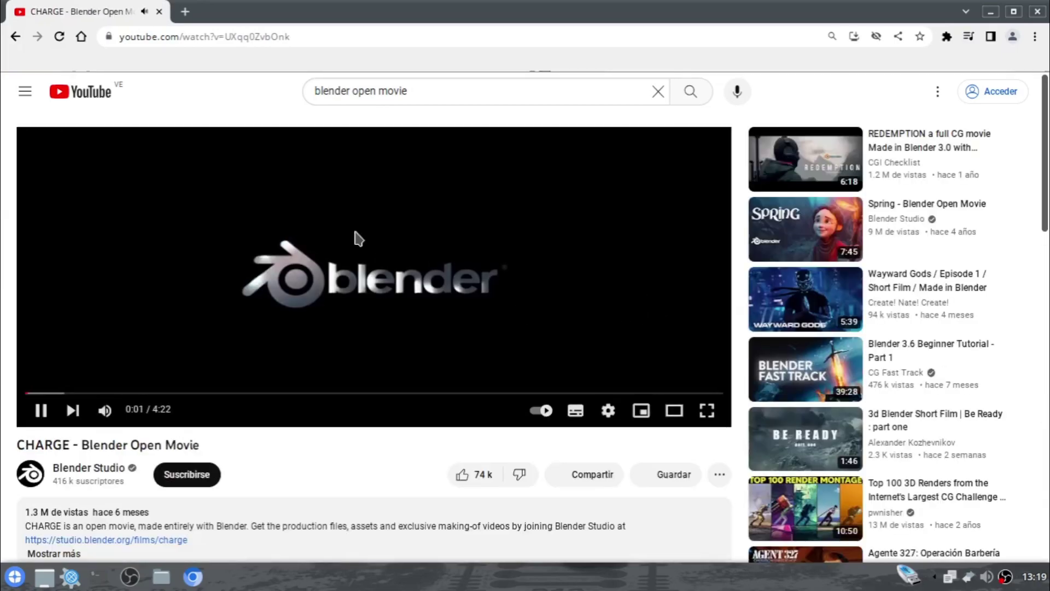
# Step: Show the video's playback statistics, switch it to full screen, and skip ahead to about 0:30 and 0:50
pyautogui.rightClick(356, 234)
pyautogui.click(410, 416)
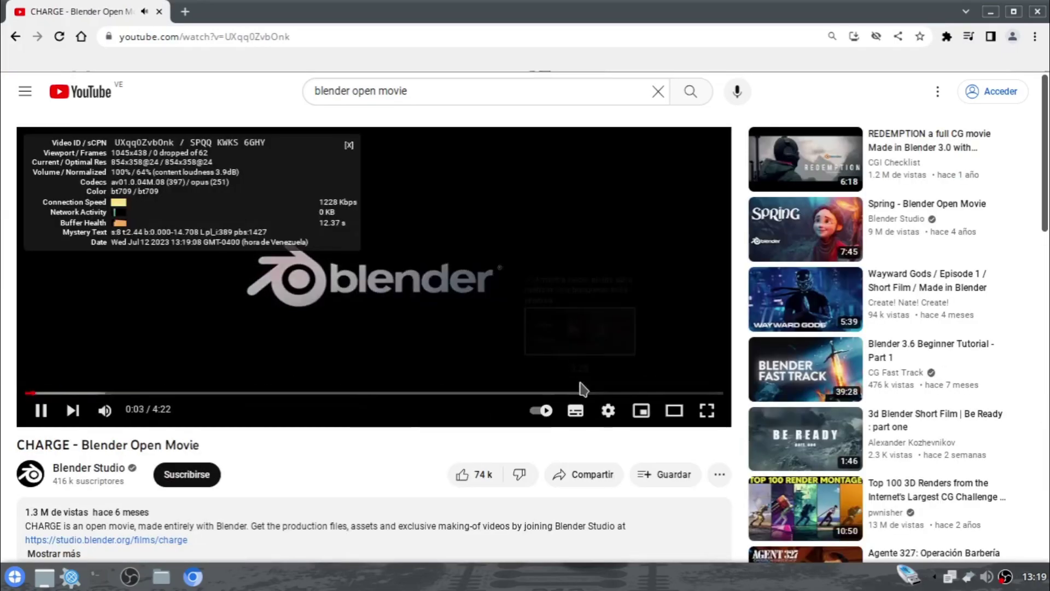
pyautogui.click(707, 411)
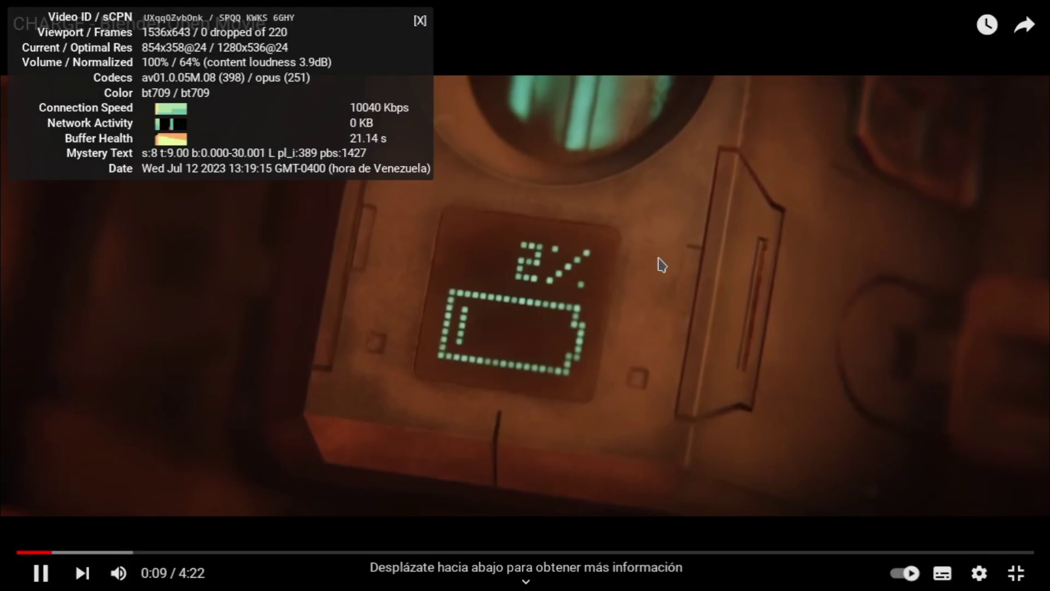
pyautogui.click(129, 552)
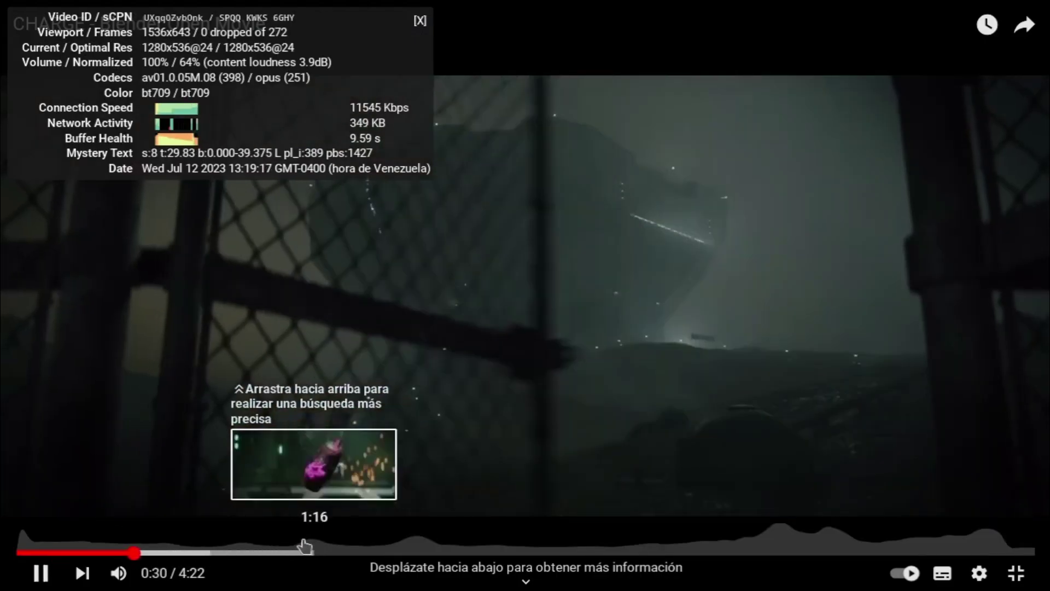
pyautogui.click(213, 552)
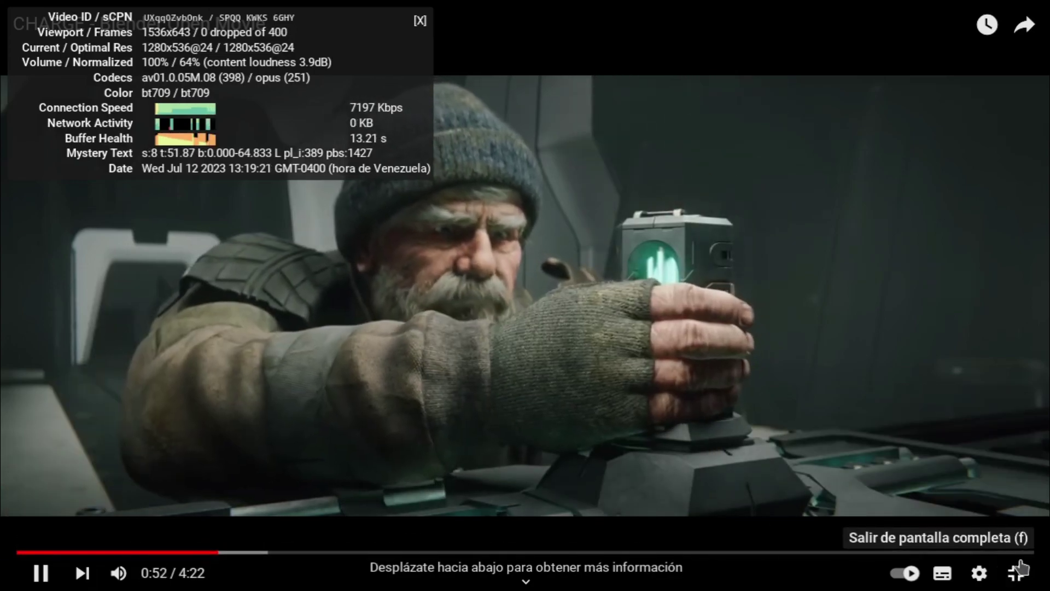
# Step: Leave full-screen playback and close the browser
pyautogui.click(1015, 573)
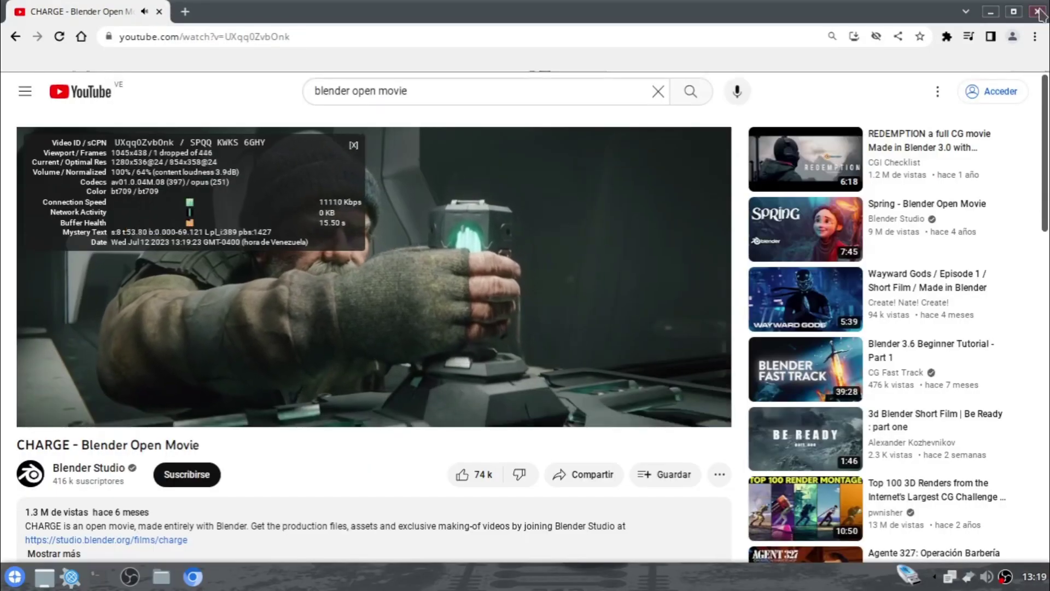
pyautogui.hotkey('ctrl', 'w')
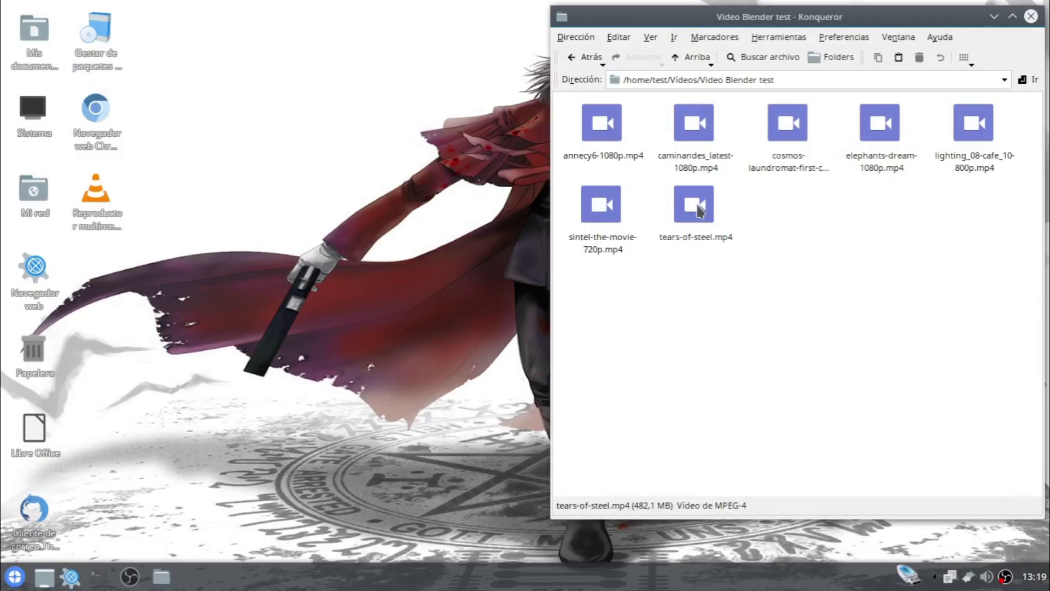
# Step: Play caminandes_latest-1080p.mp4 with mpv Media Player in a smaller, unmaximized window moved toward the middle of the desktop
pyautogui.rightClick(706, 149)
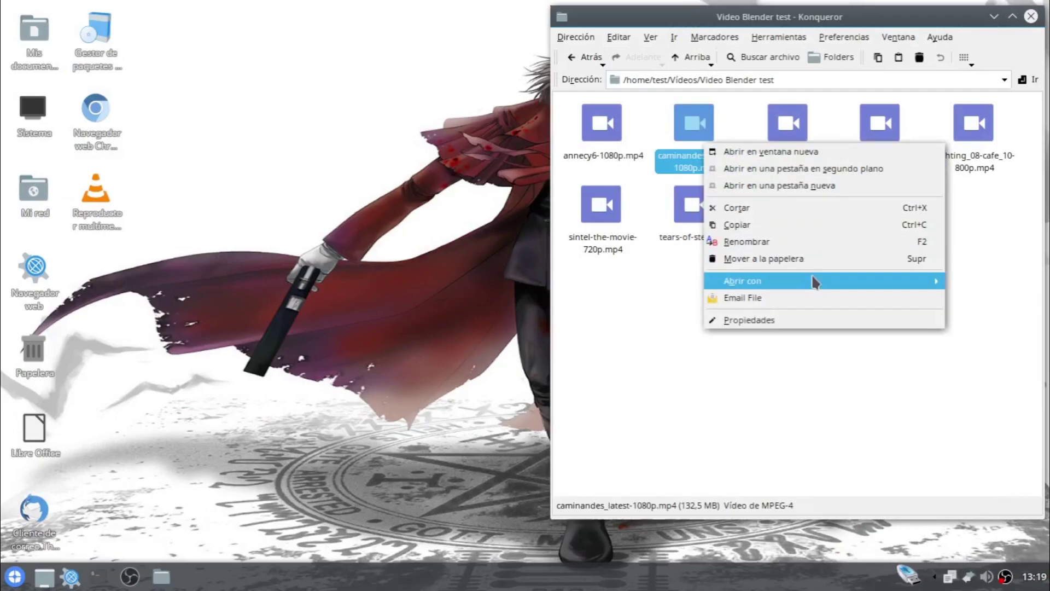
pyautogui.moveTo(716, 282)
pyautogui.click(572, 300)
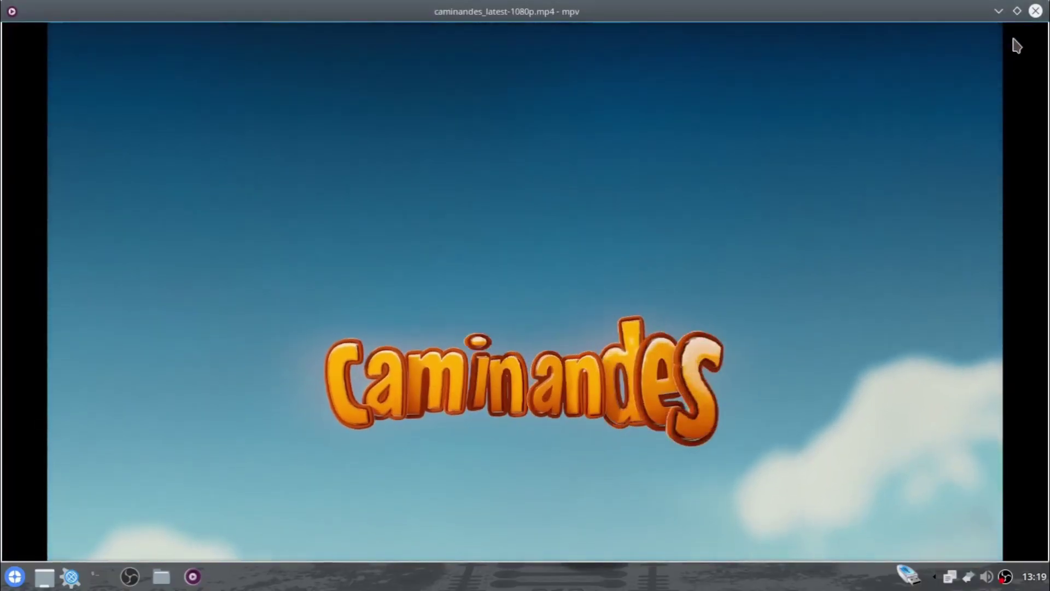
pyautogui.click(1020, 12)
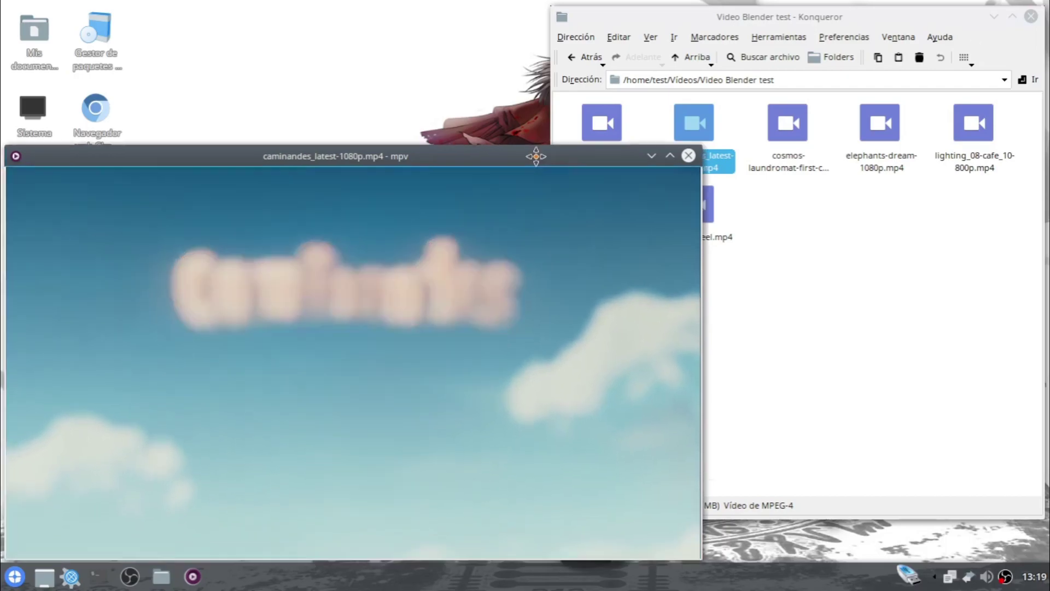
pyautogui.moveTo(537, 157); pyautogui.dragTo(648, 88)
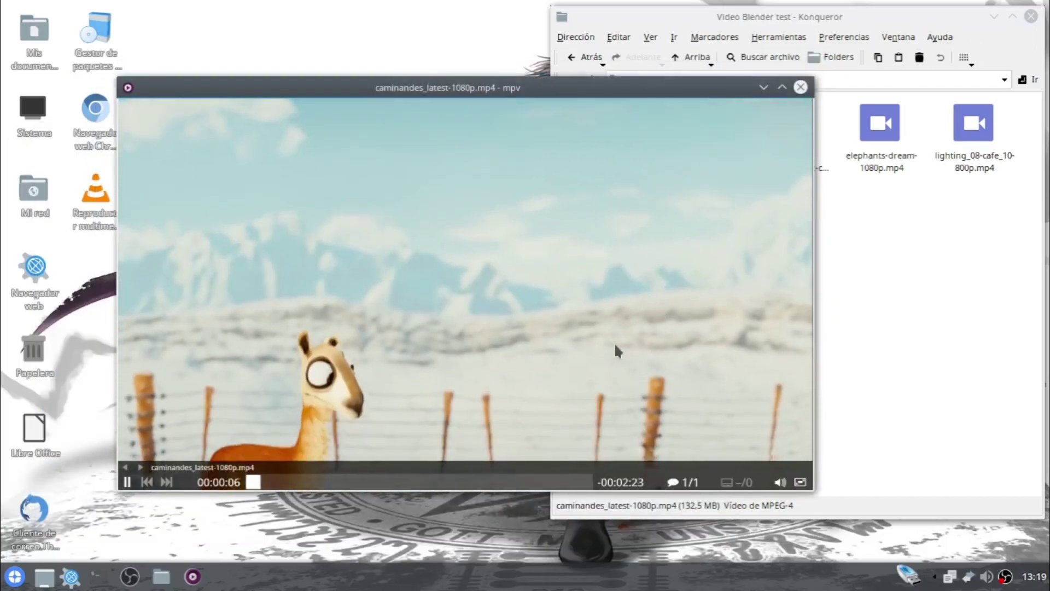
# Step: Watch the Caminandes video in full screen, skipping ahead to about 0:50 and 1:25, and close the player
pyautogui.click(800, 482)
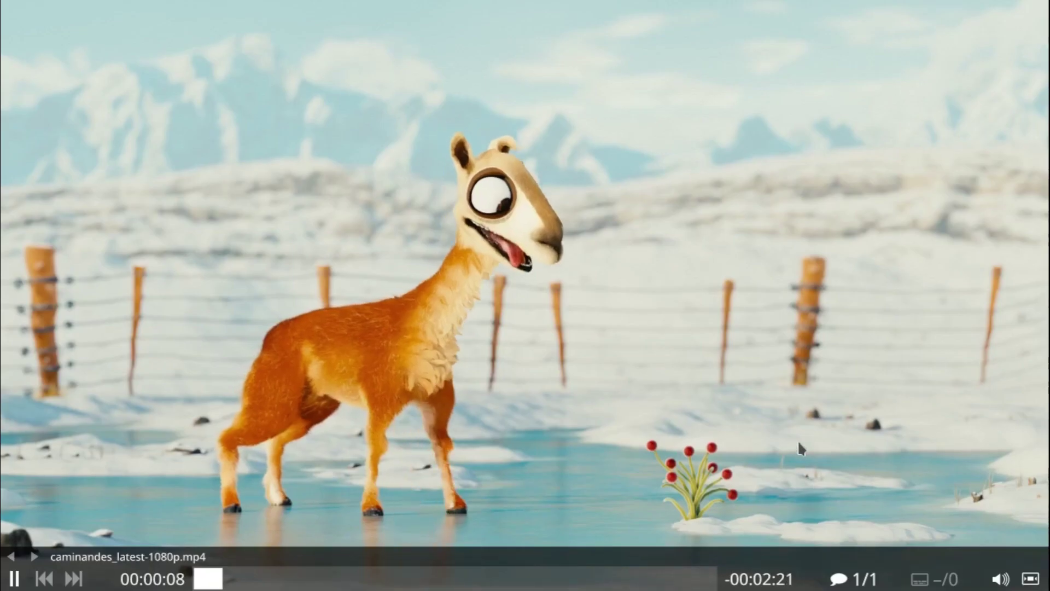
pyautogui.click(369, 579)
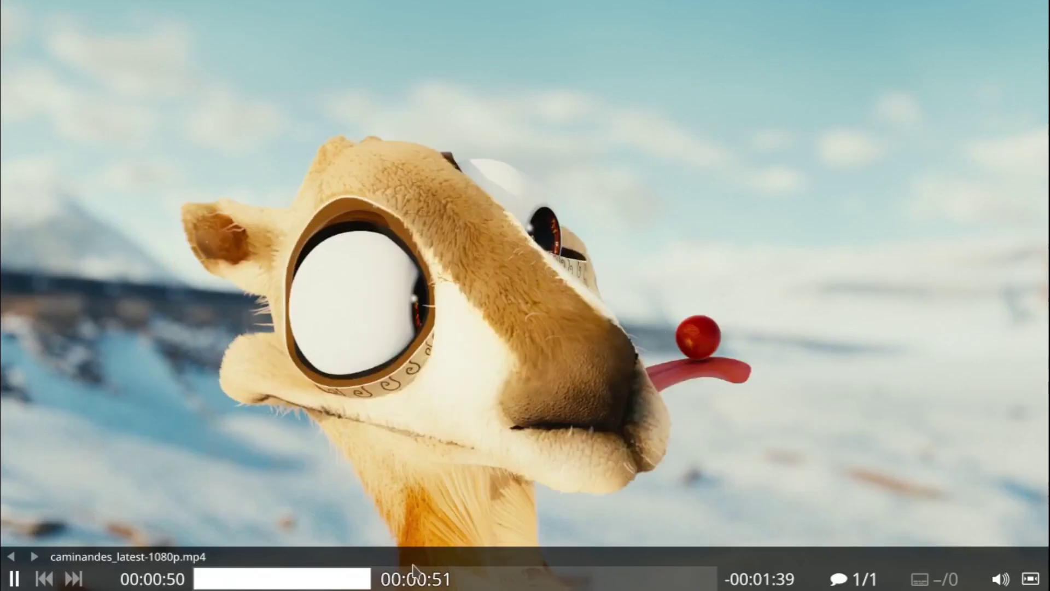
pyautogui.click(489, 585)
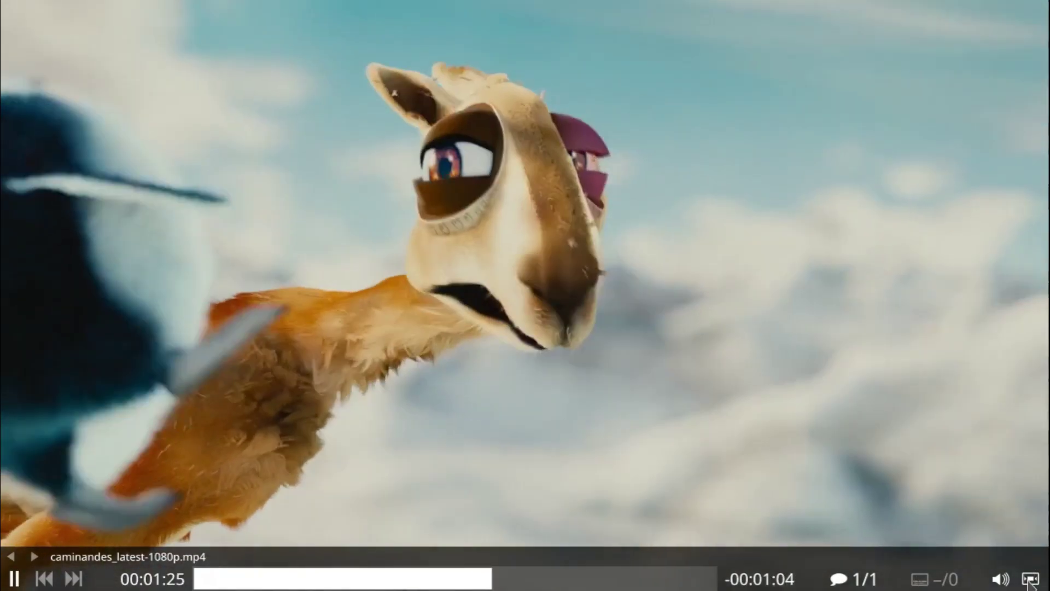
pyautogui.click(1031, 579)
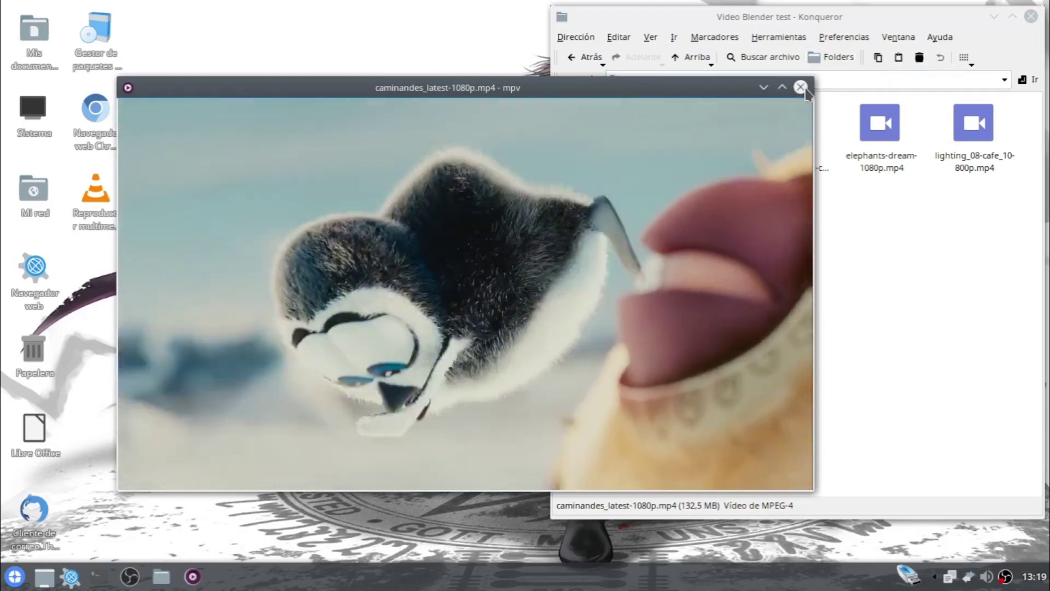
pyautogui.click(801, 87)
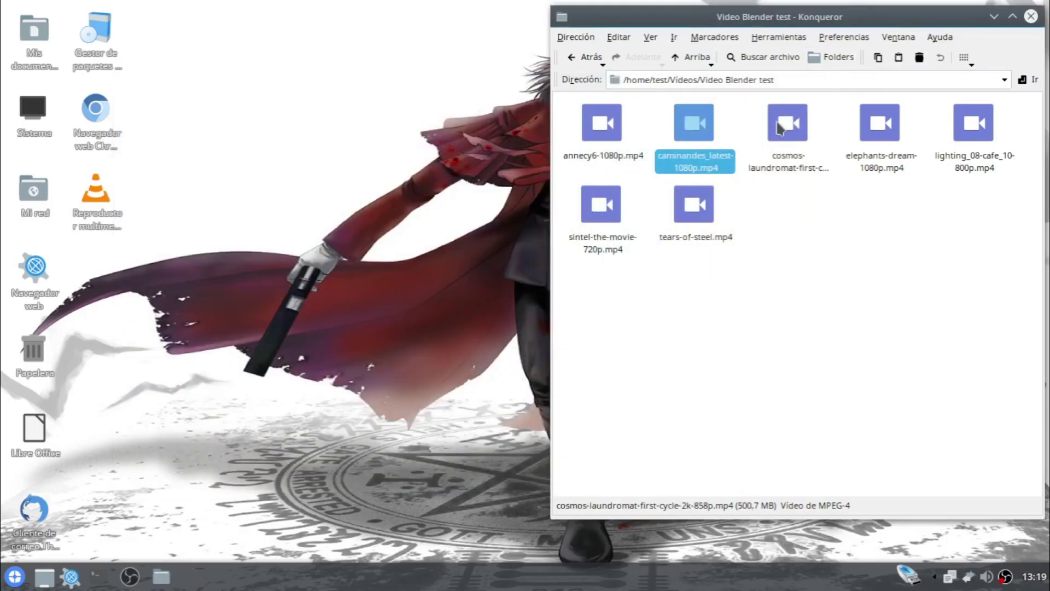
# Step: Open cosmos-laundromat-first-cycle-2k-858p.mp4 with mpv Media Player
pyautogui.rightClick(779, 128)
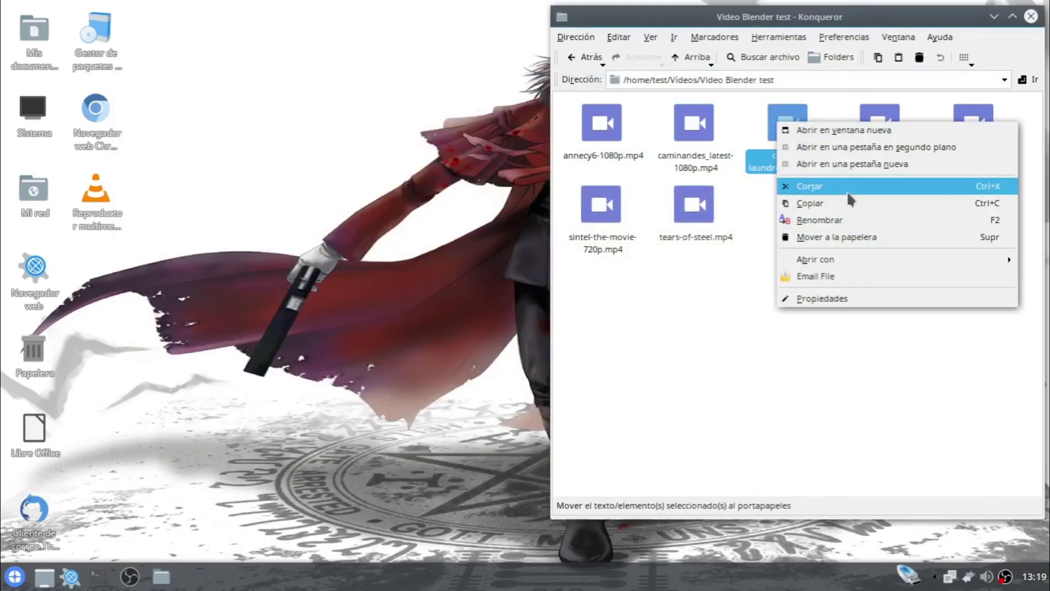
pyautogui.moveTo(847, 265)
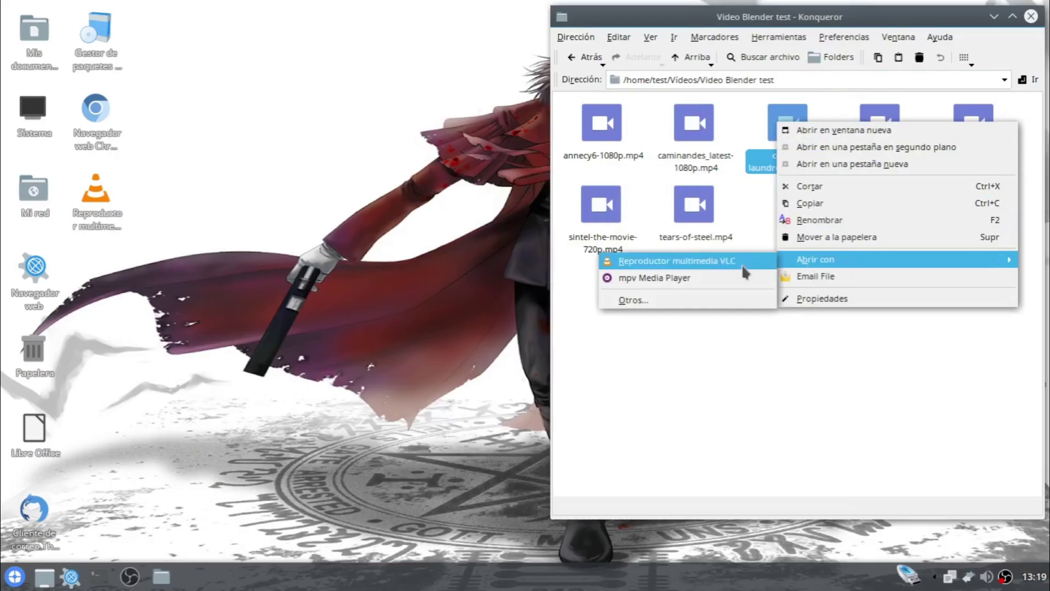
pyautogui.click(697, 278)
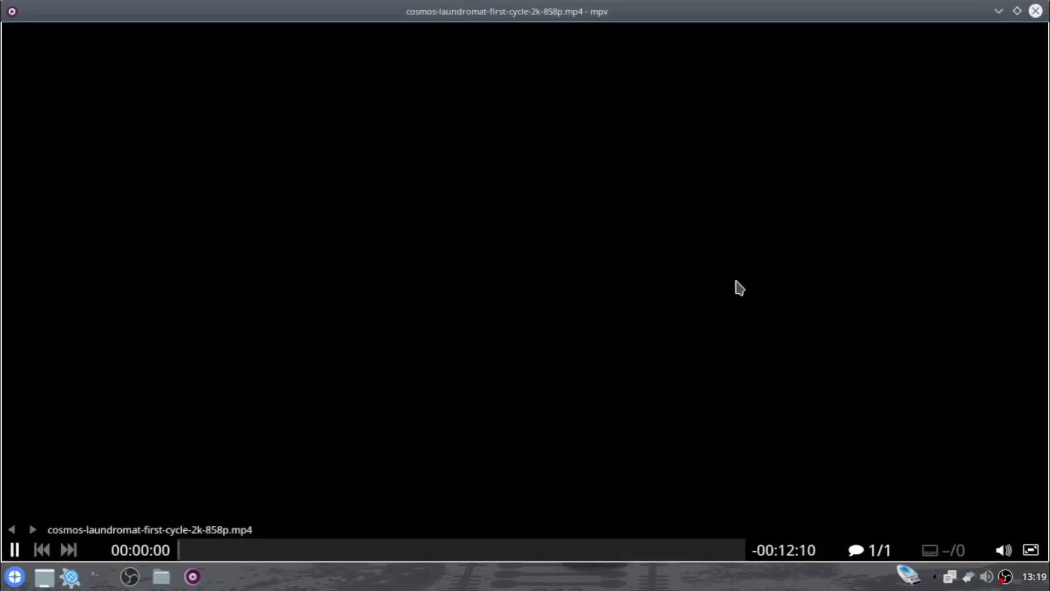
# Step: Skip ahead through the Cosmos Laundromat video, including to about 6:15 and 7:54, and close the player
pyautogui.click(340, 549)
pyautogui.click(468, 550)
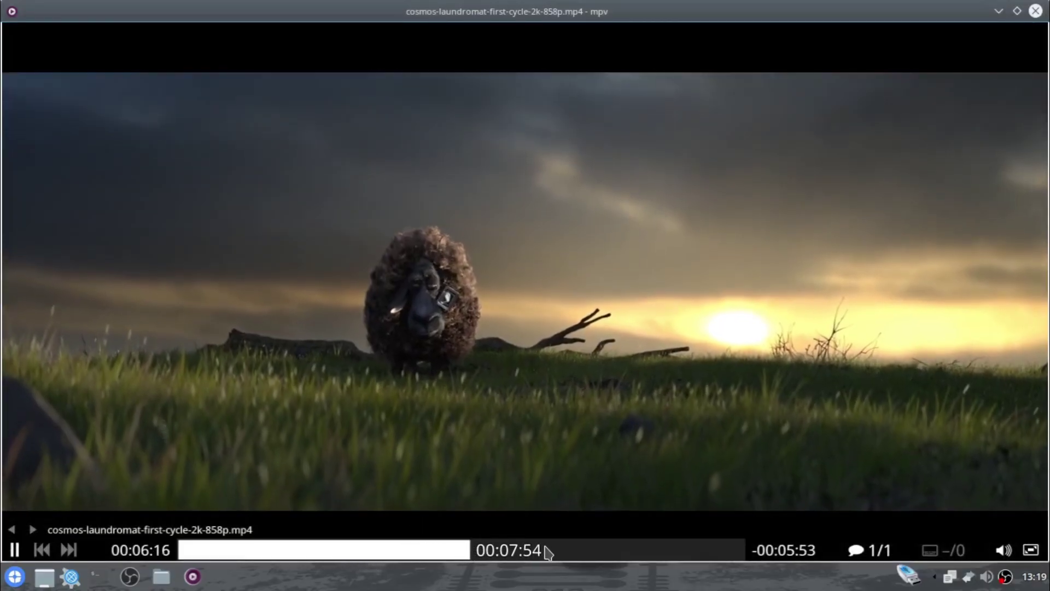
pyautogui.click(547, 550)
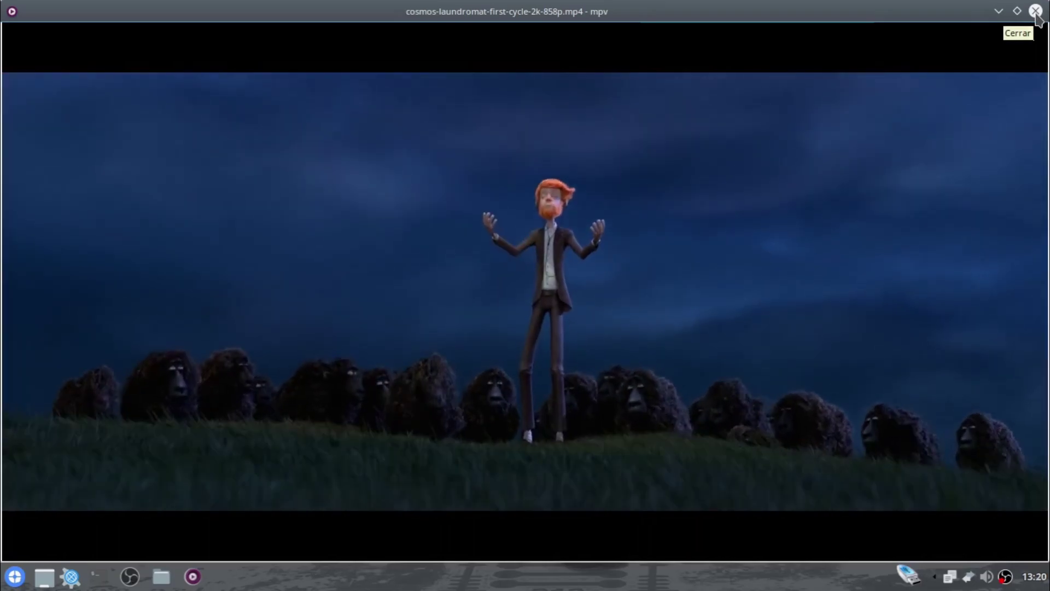
pyautogui.click(1036, 11)
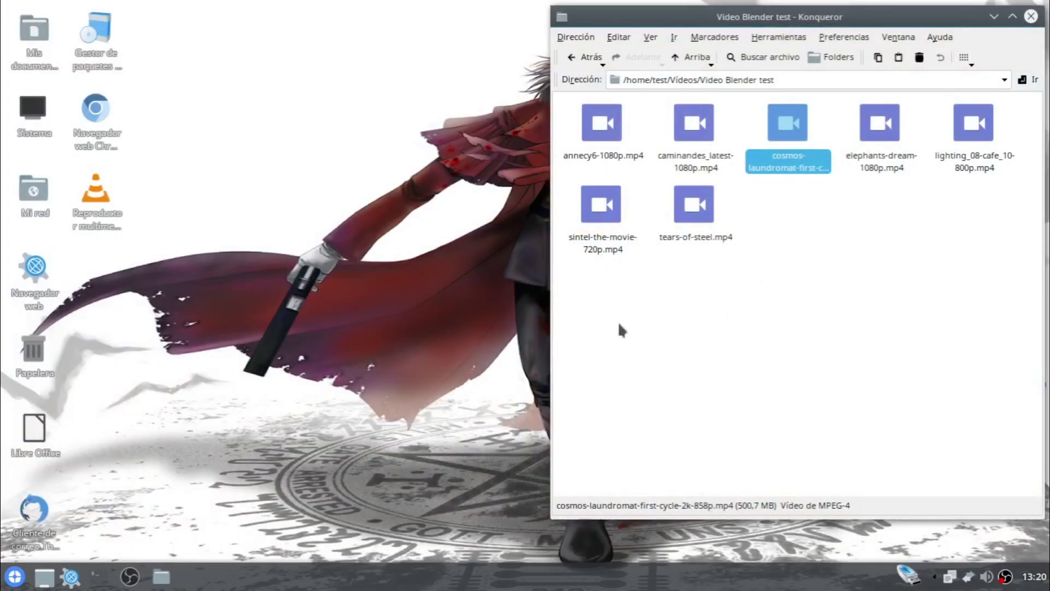
# Step: Open the Control Center (Centro de control) and move its window away from the screen corner
pyautogui.click(17, 575)
pyautogui.click(95, 510)
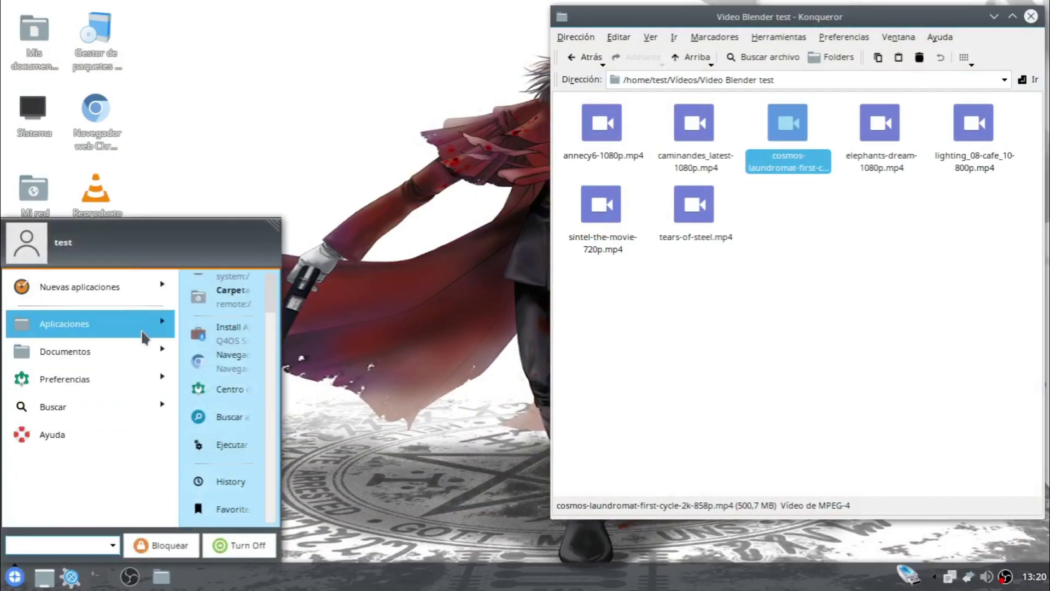
pyautogui.click(134, 378)
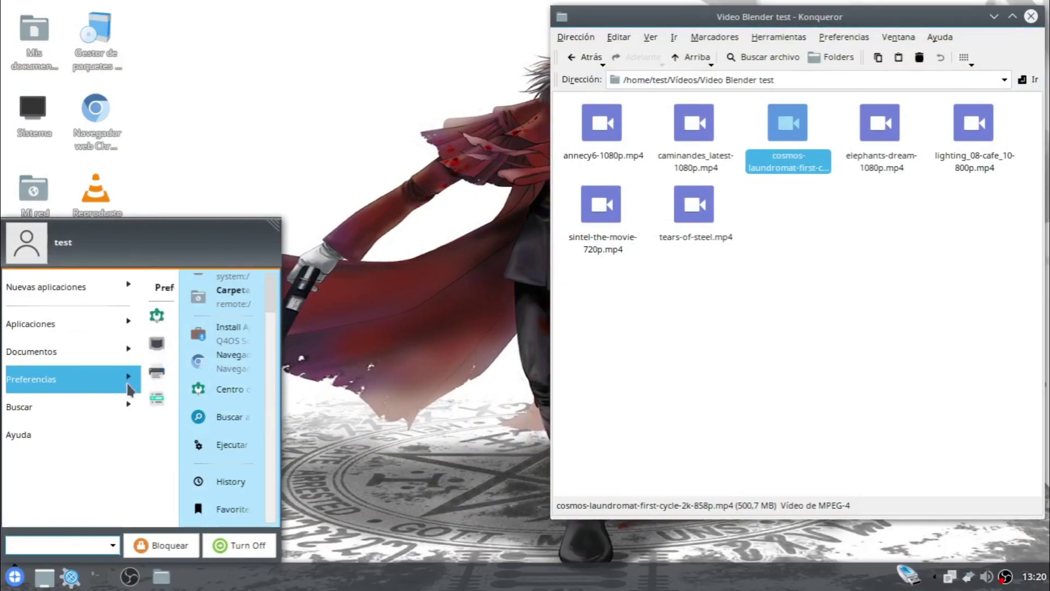
pyautogui.click(116, 323)
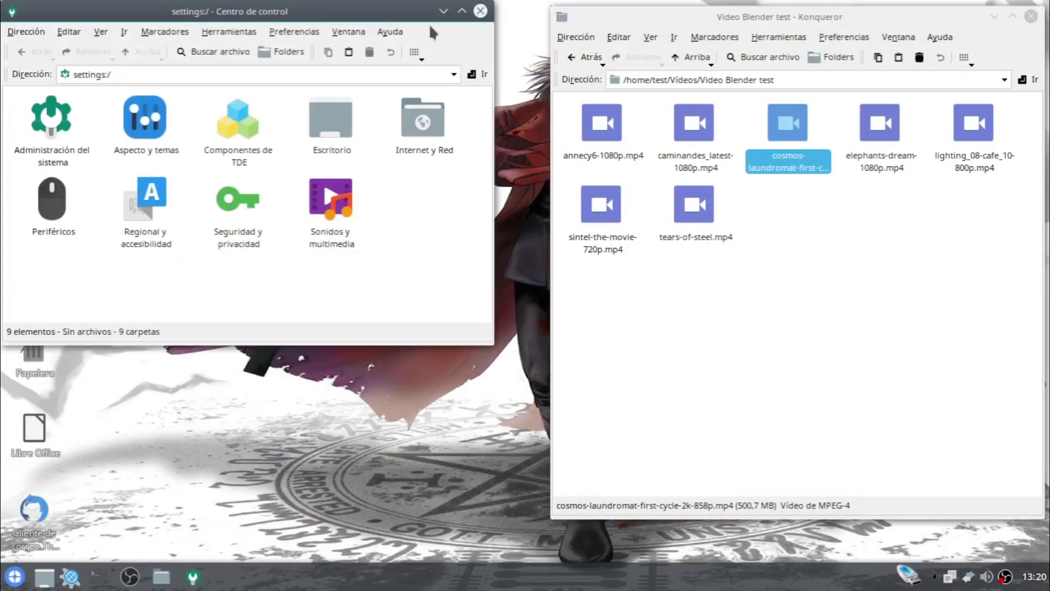
pyautogui.moveTo(343, 13); pyautogui.dragTo(494, 85)
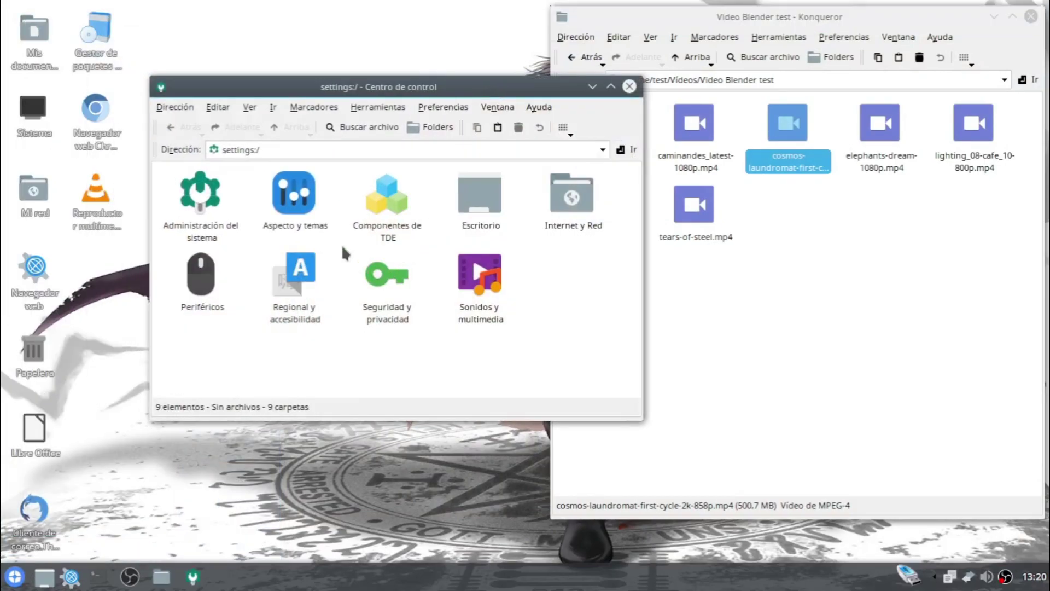
# Step: Open the Look Switcher from the Control Center's "Aspecto y temas" category
pyautogui.click(285, 196)
pyautogui.doubleClick(286, 196)
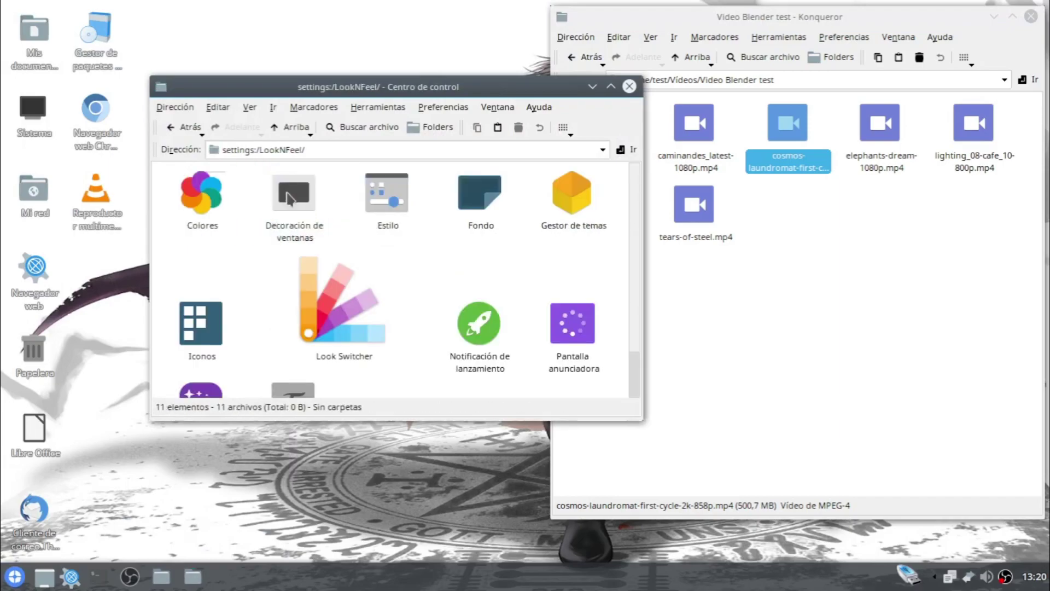
pyautogui.scroll(-1, 450, 258)
pyautogui.click(353, 271)
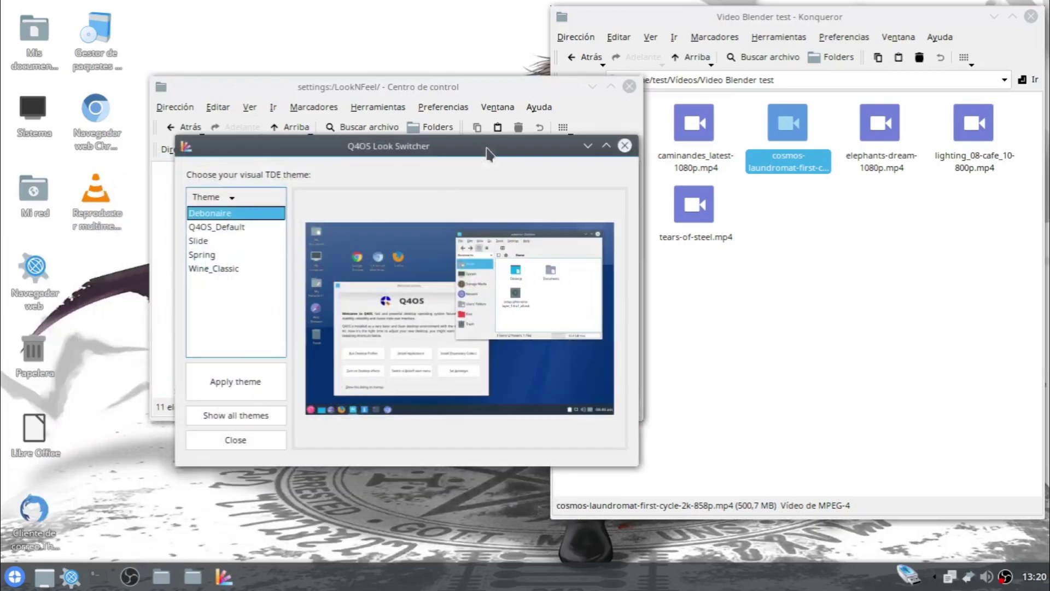
# Step: Preview the Q4OS_Default and Slide themes, and apply the Spring theme without logging out
pyautogui.click(230, 228)
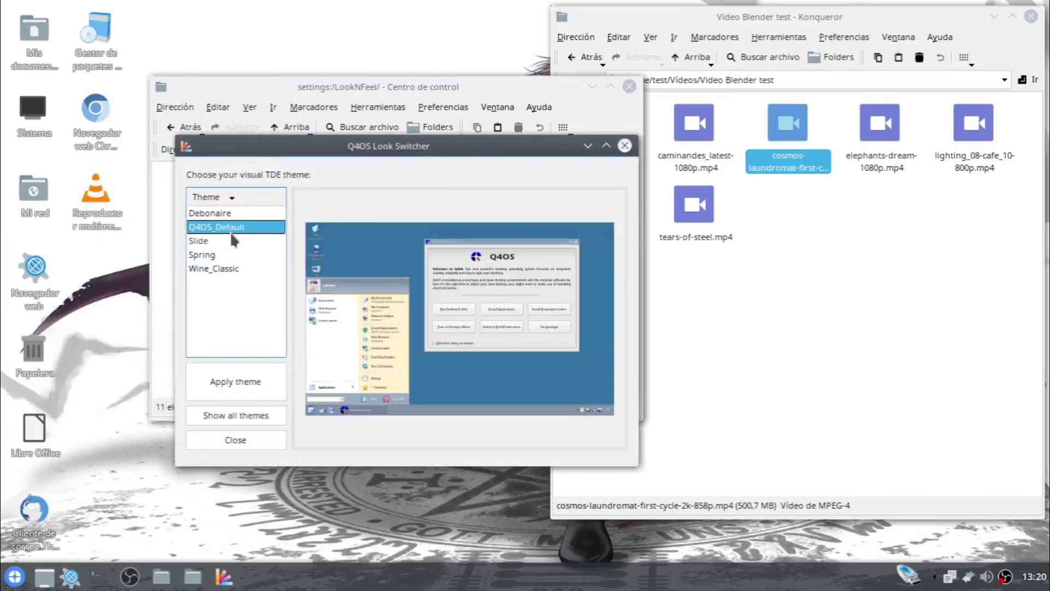
pyautogui.click(212, 241)
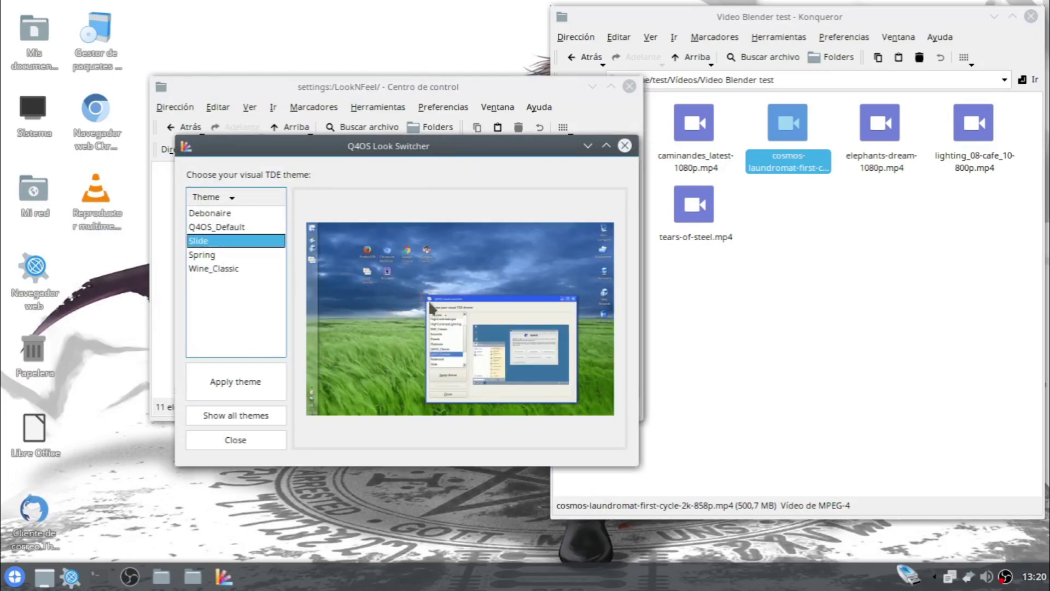
pyautogui.click(209, 257)
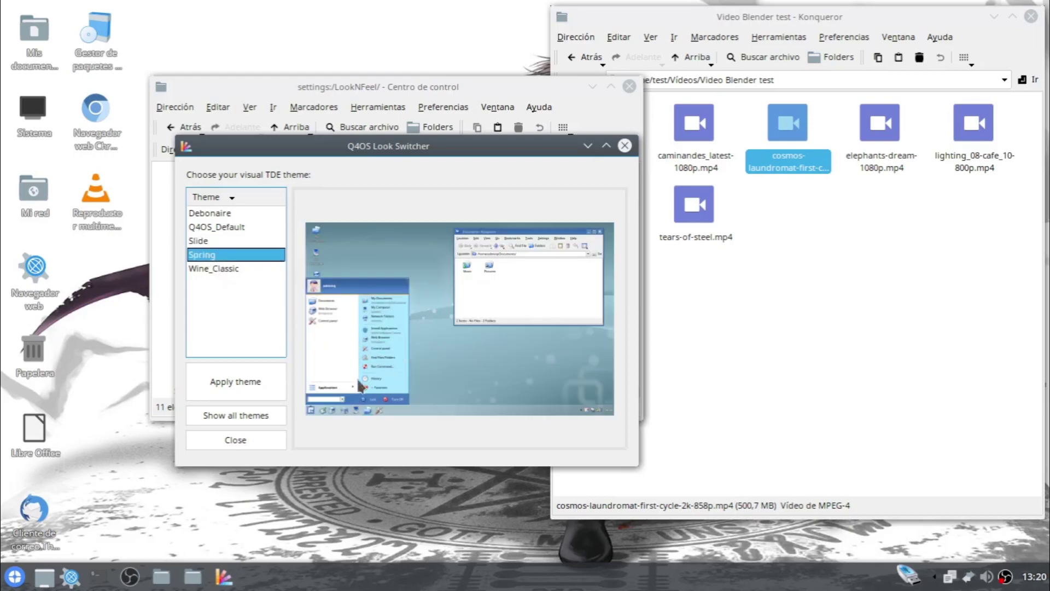
pyautogui.moveTo(536, 368)
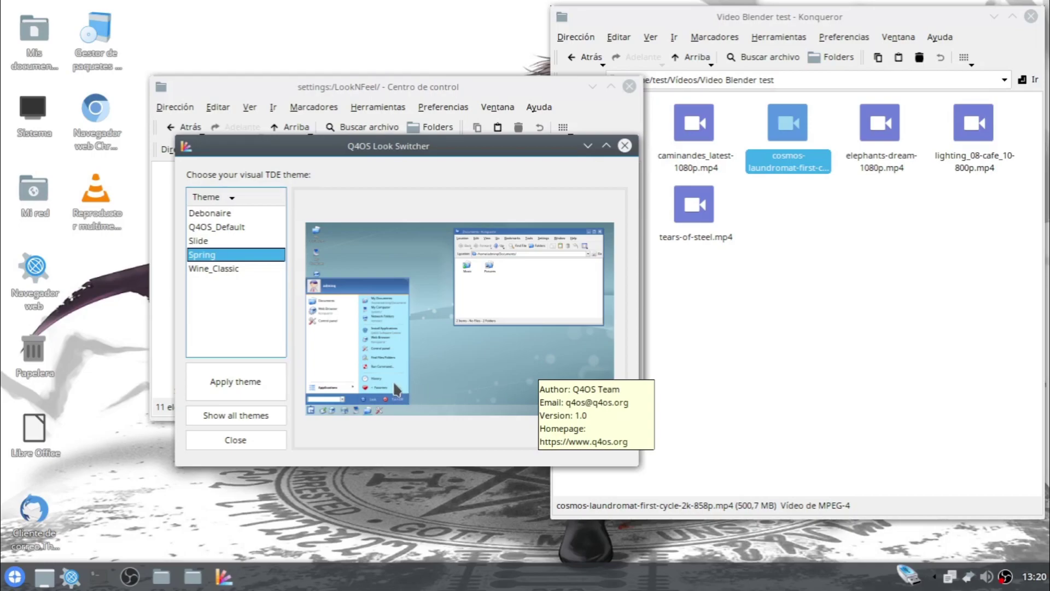
pyautogui.click(247, 386)
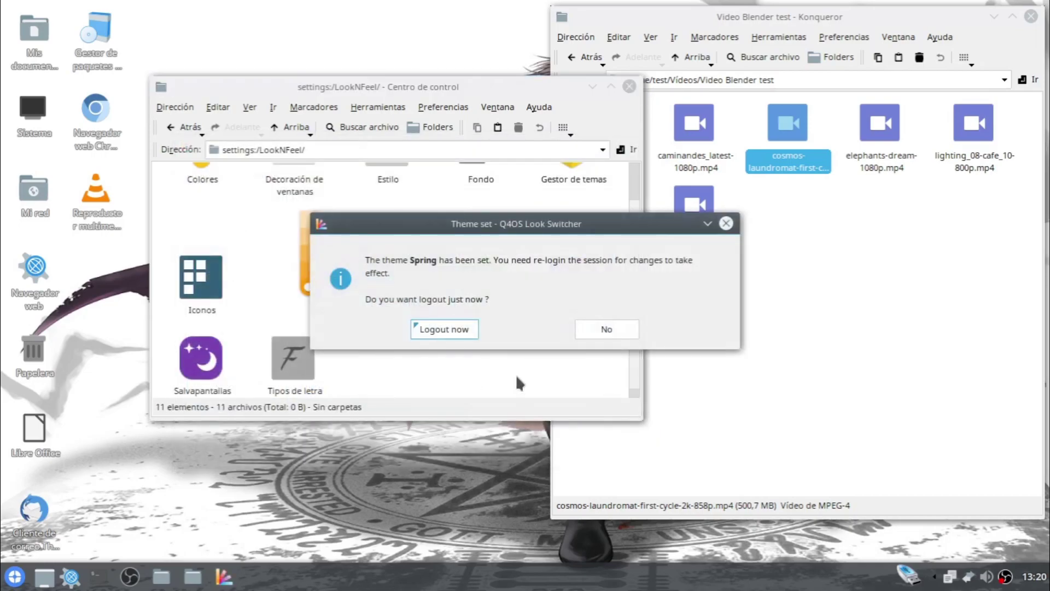
pyautogui.click(604, 329)
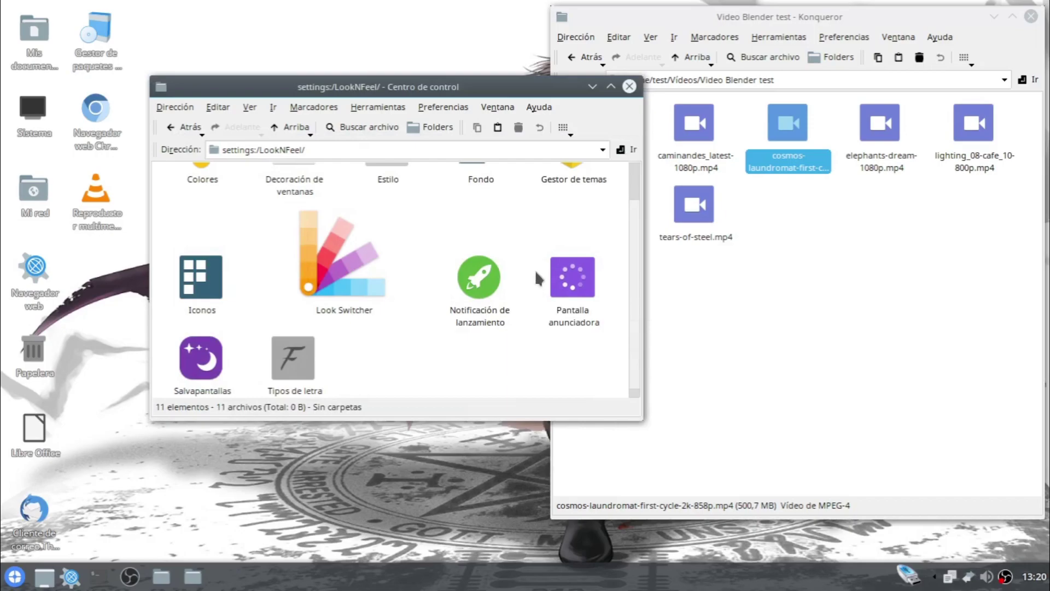
# Step: Look through the modules in the "Aspecto y temas" category and check the recording status in OBS
pyautogui.scroll(1, 518, 321)
pyautogui.scroll(-1, 469, 288)
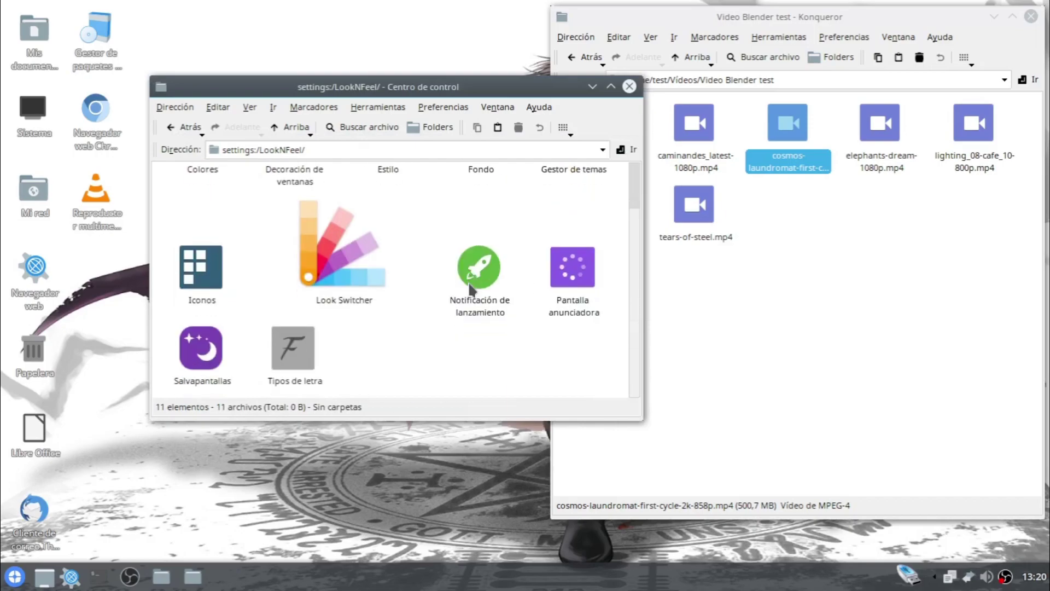
pyautogui.scroll(1, 469, 289)
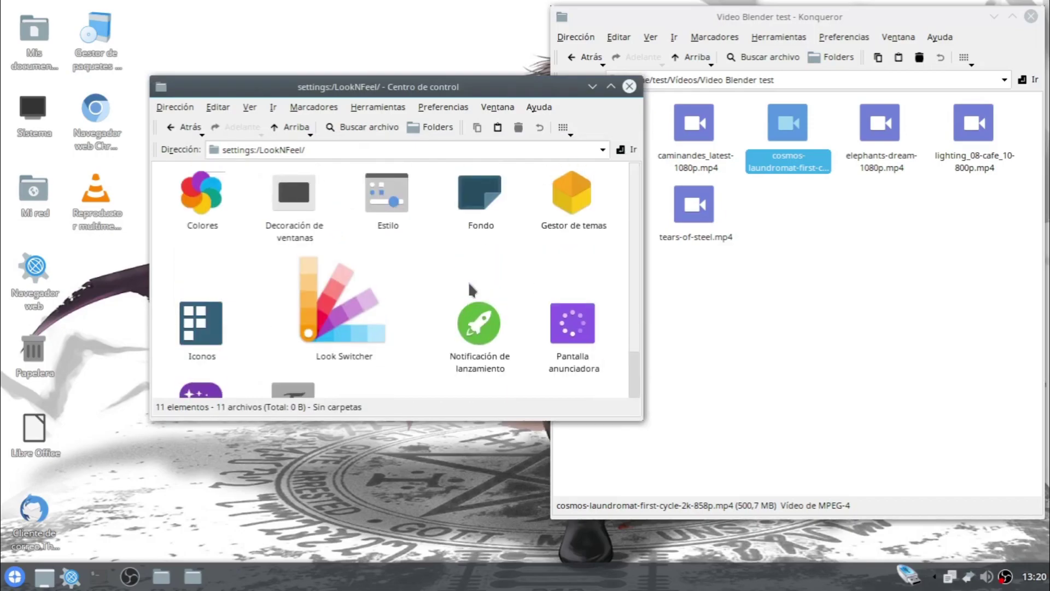
pyautogui.click(130, 577)
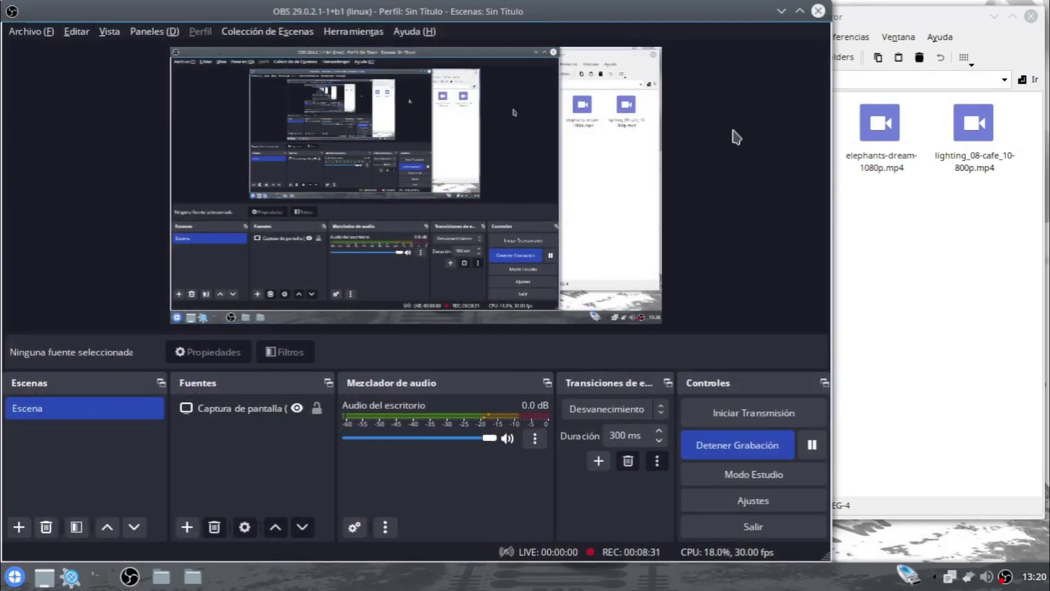
pyautogui.click(781, 11)
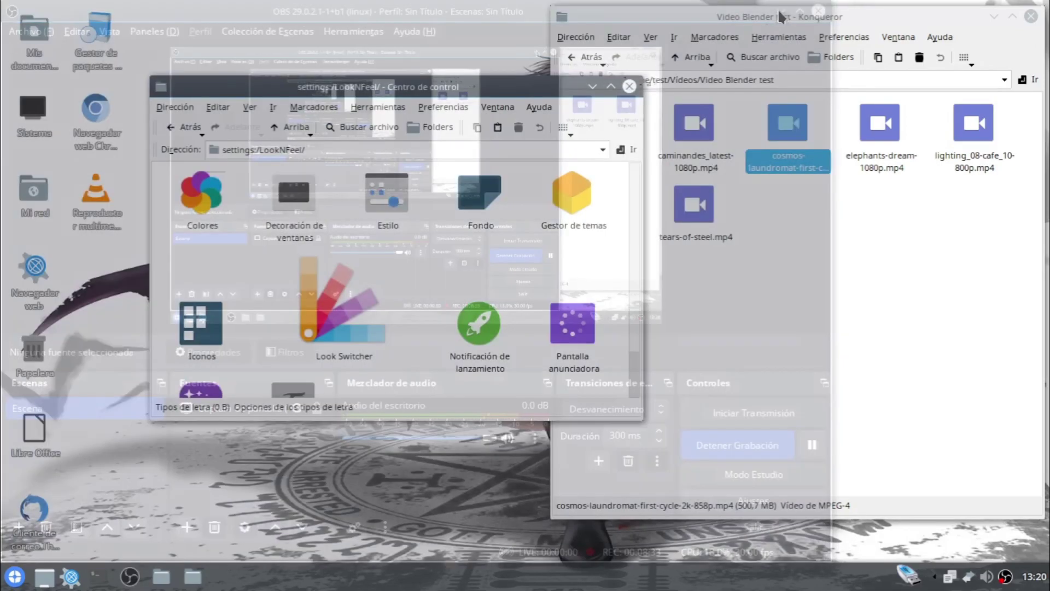
pyautogui.scroll(-1, 495, 326)
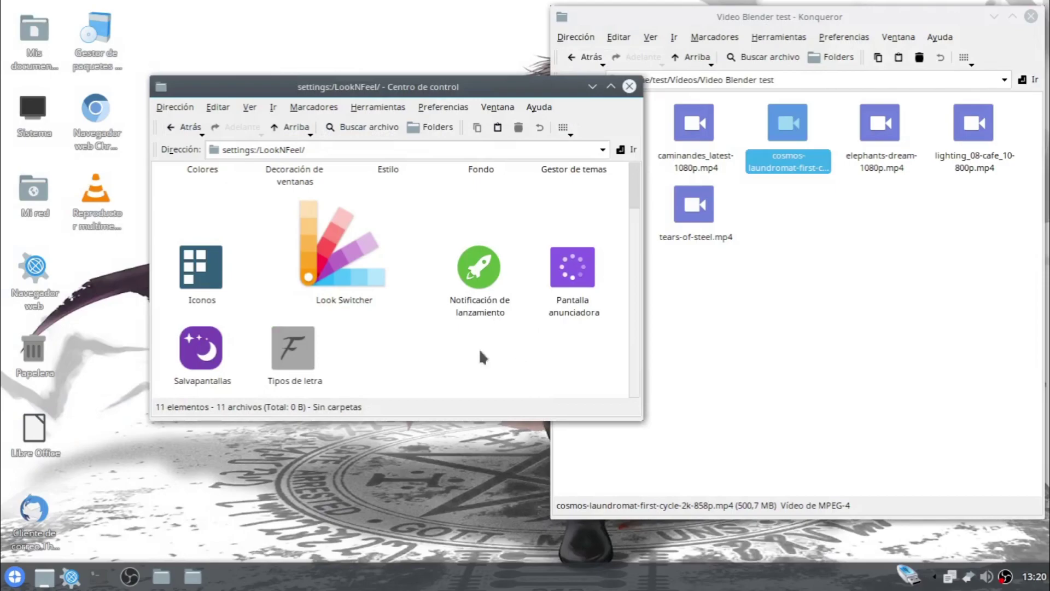
pyautogui.scroll(1, 200, 342)
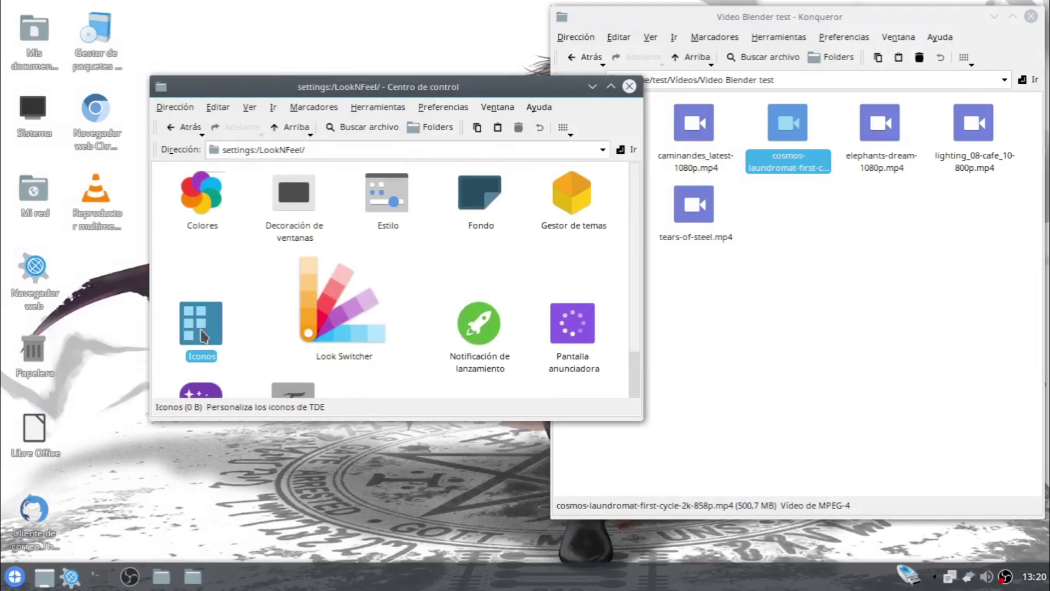
# Step: View the icon themes in the Control Center's "Iconos" module, cancel without changes, and close the Control Center
pyautogui.click(203, 334)
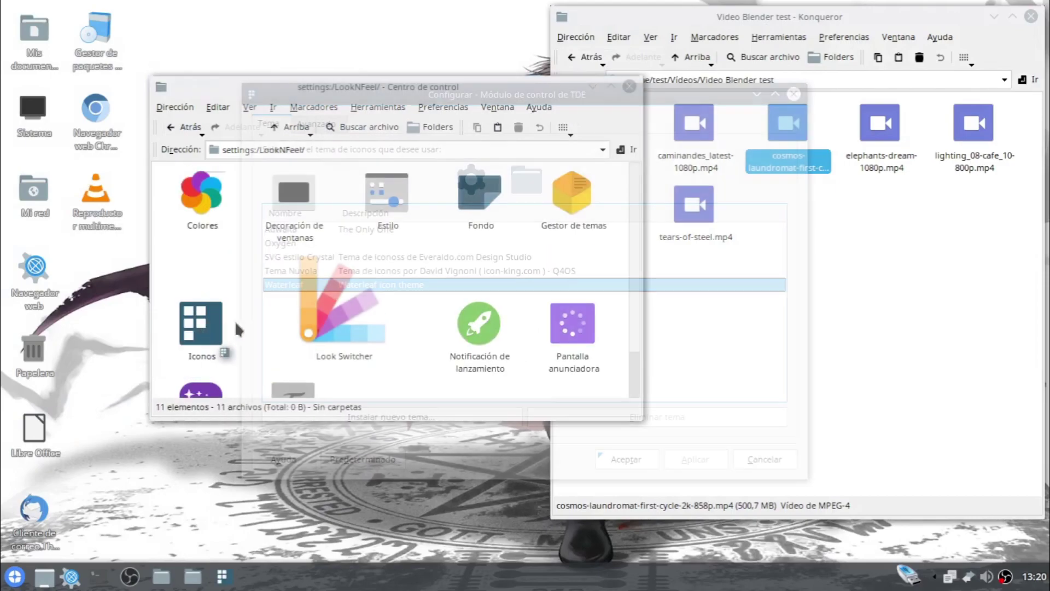
pyautogui.click(764, 459)
pyautogui.click(630, 87)
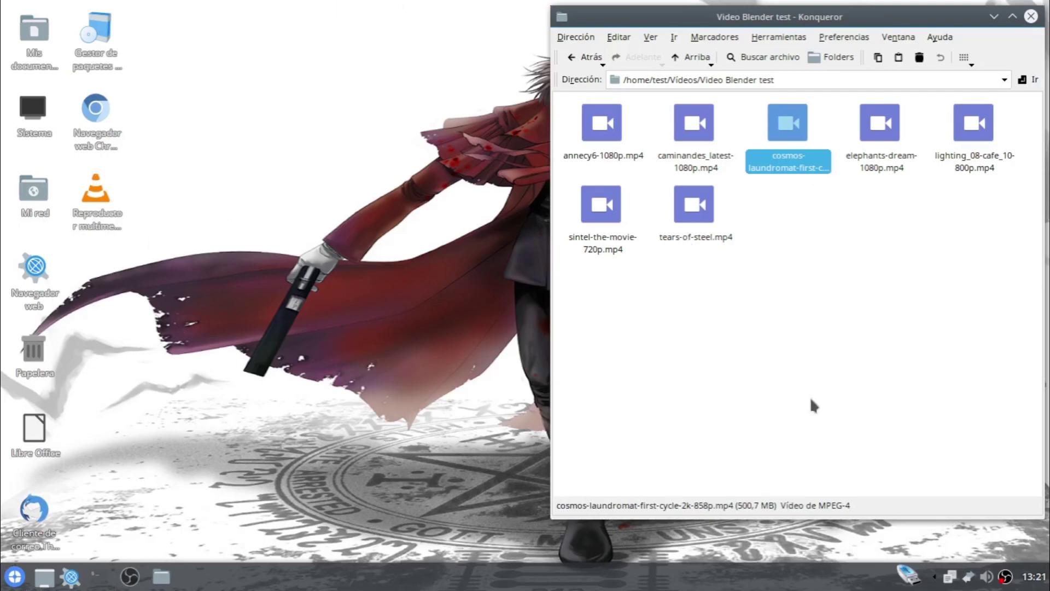
# Step: Look through the start menu's entries and move the "Video Blender test" Konqueror window slightly down
pyautogui.click(14, 577)
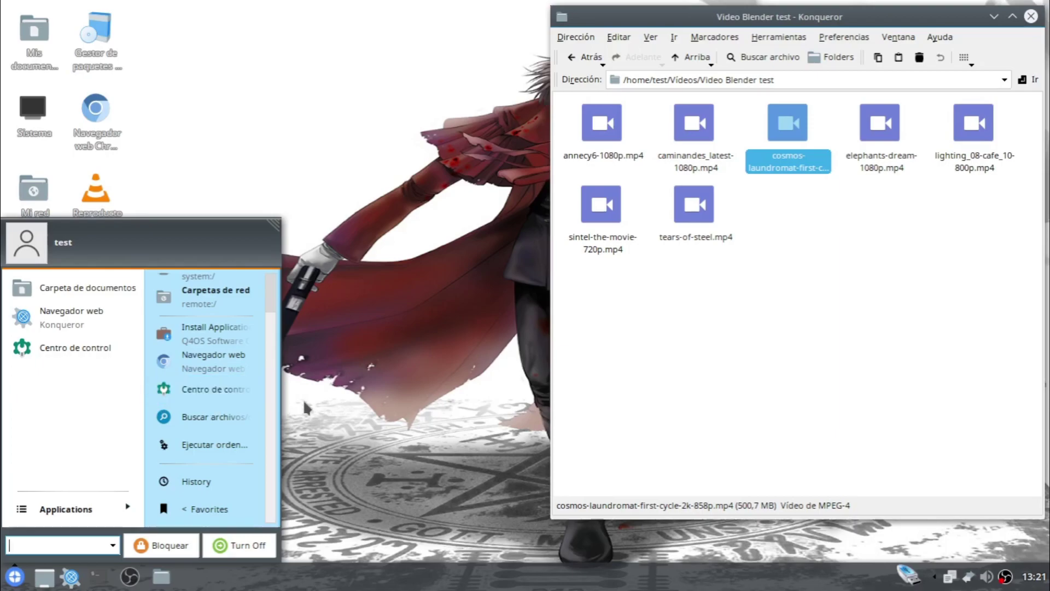
pyautogui.scroll(1, 215, 404)
pyautogui.scroll(-1, 217, 411)
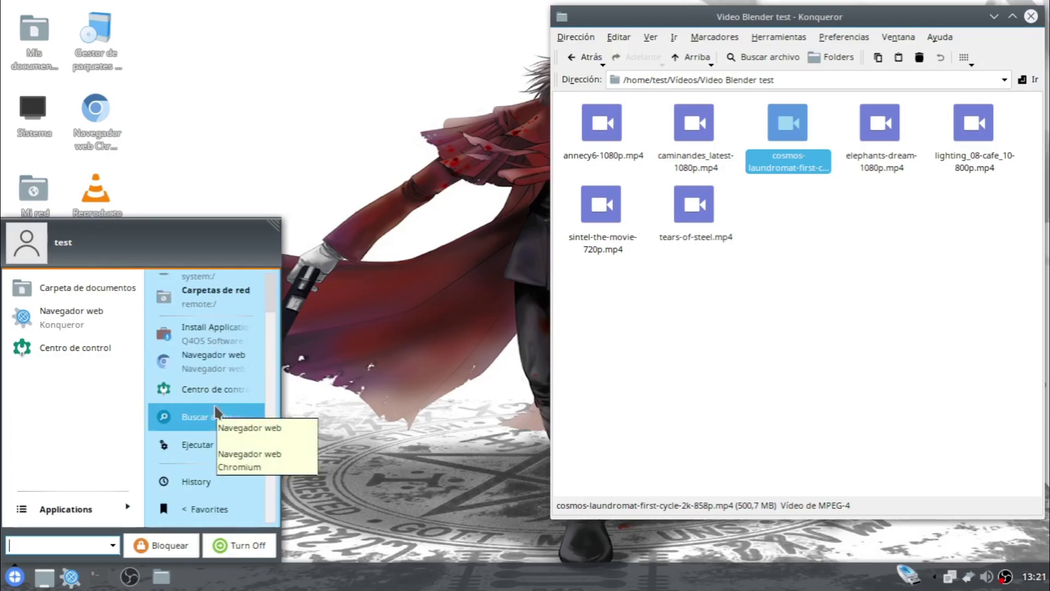
pyautogui.click(720, 432)
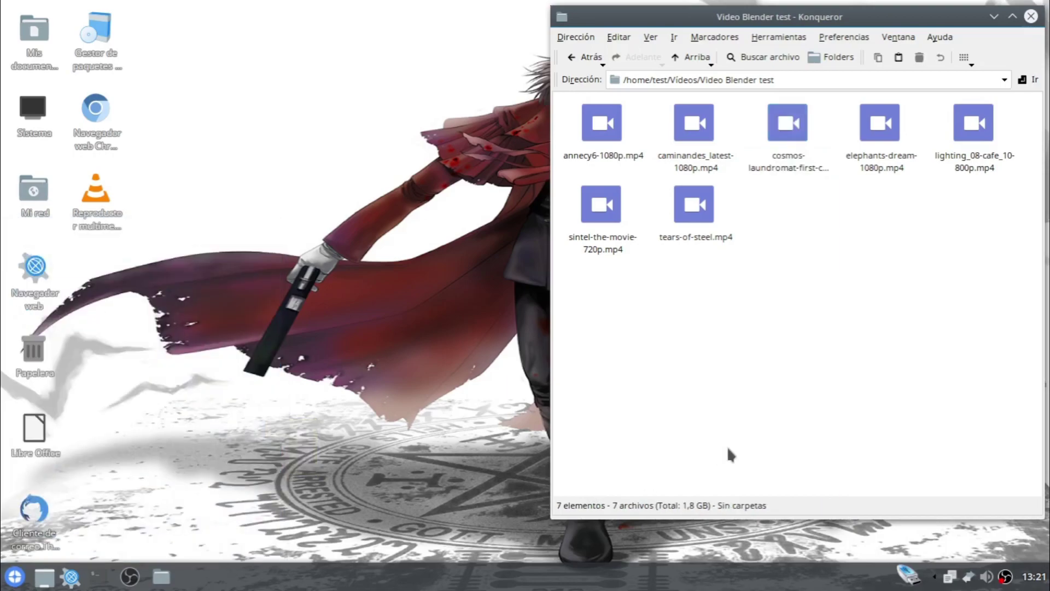
pyautogui.click(6, 584)
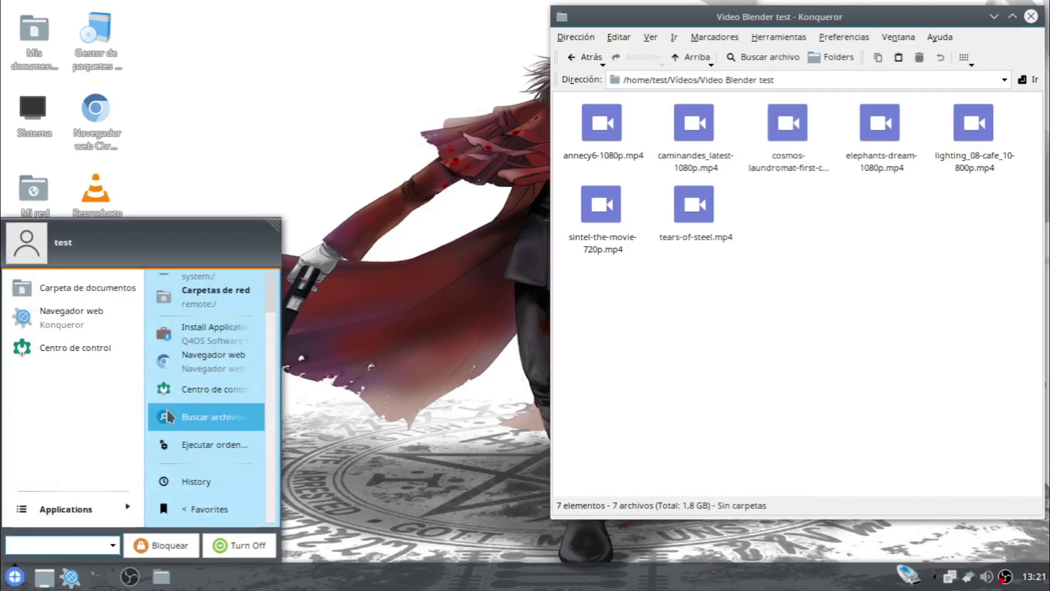
pyautogui.moveTo(852, 22)
pyautogui.mouseDown()
pyautogui.moveTo(804, 54)
pyautogui.moveTo(850, 54)
pyautogui.moveTo(853, 34)
pyautogui.mouseUp()
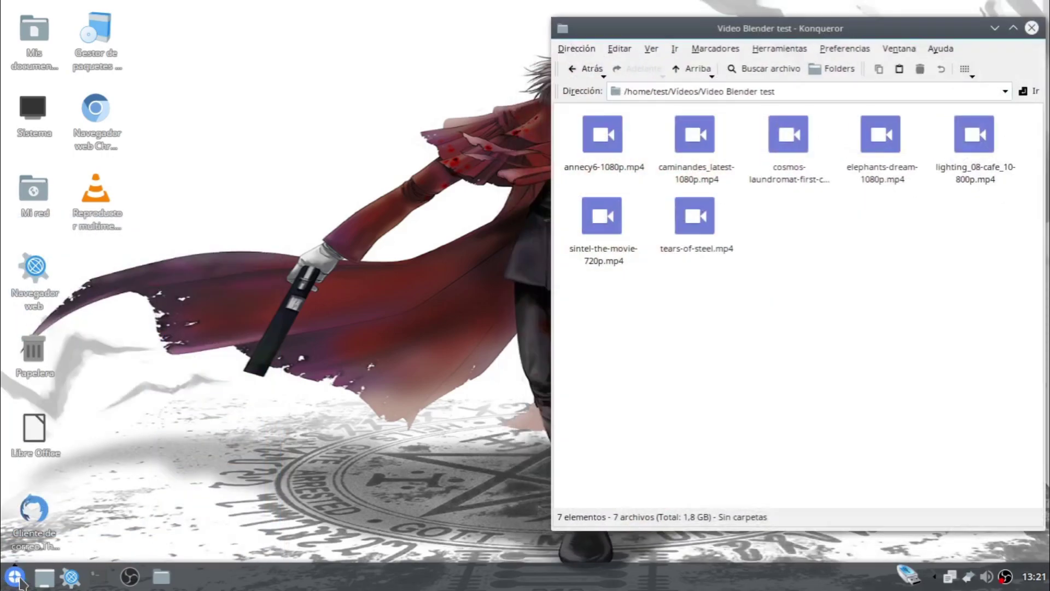
# Step: Check resource usage in the btop terminal, look over the start menu beside it, and minimize the terminal
pyautogui.click(96, 577)
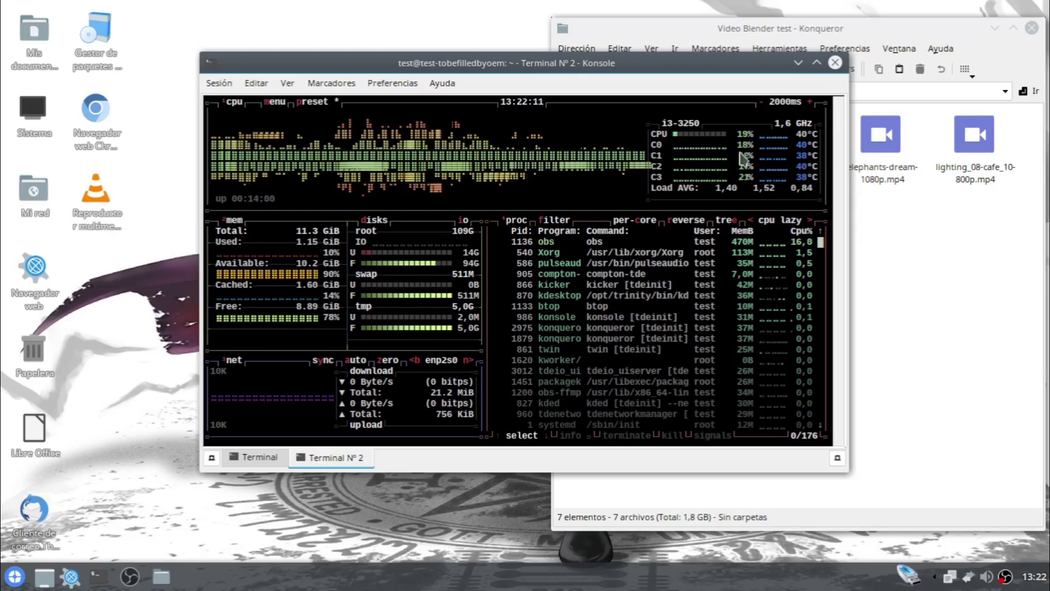
pyautogui.click(14, 577)
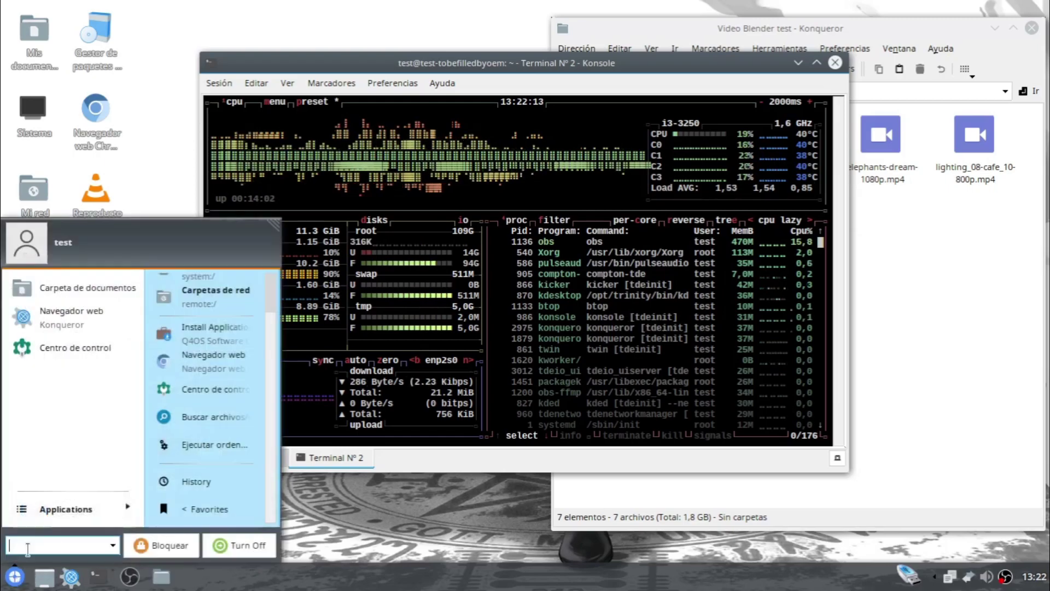
pyautogui.scroll(2, 185, 426)
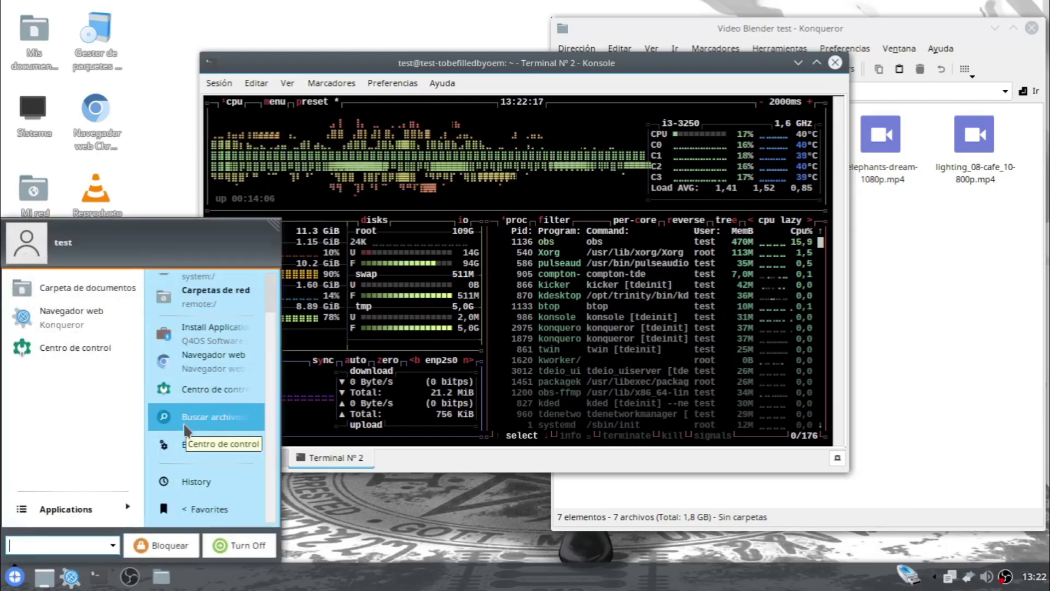
pyautogui.scroll(-1, 204, 406)
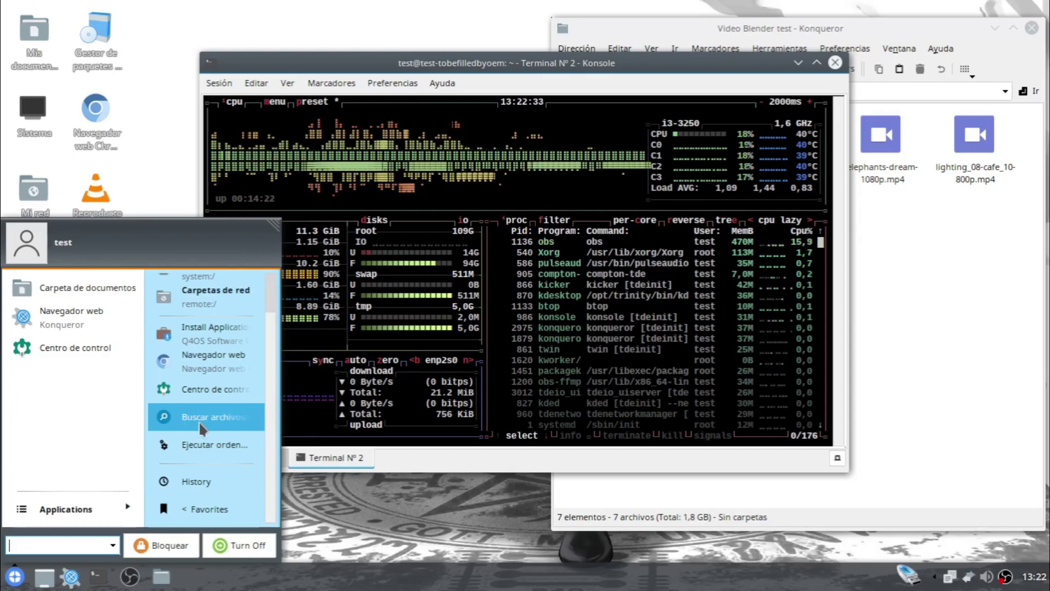
pyautogui.click(983, 297)
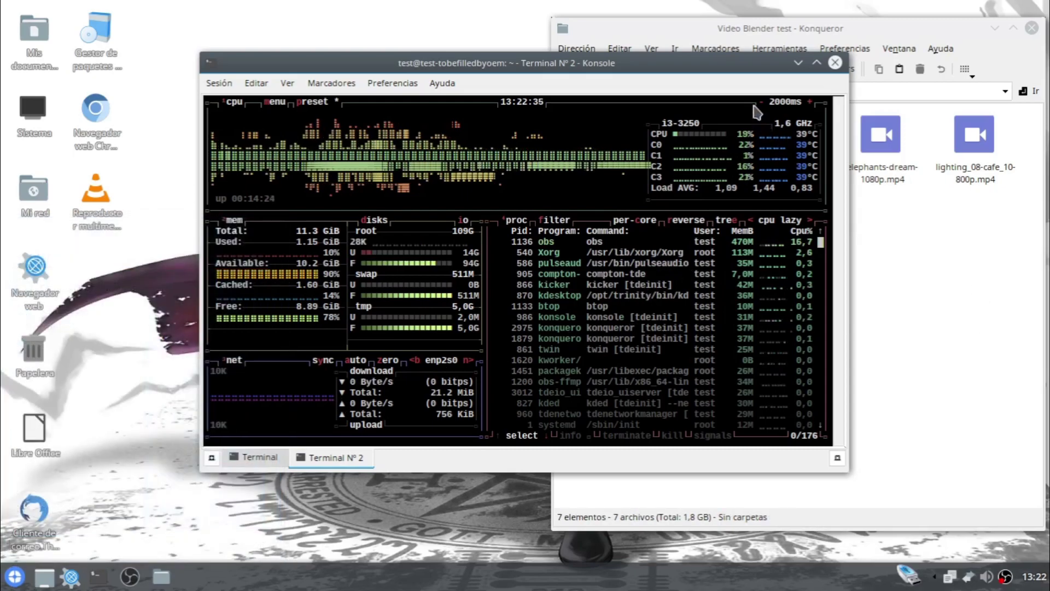
pyautogui.click(797, 61)
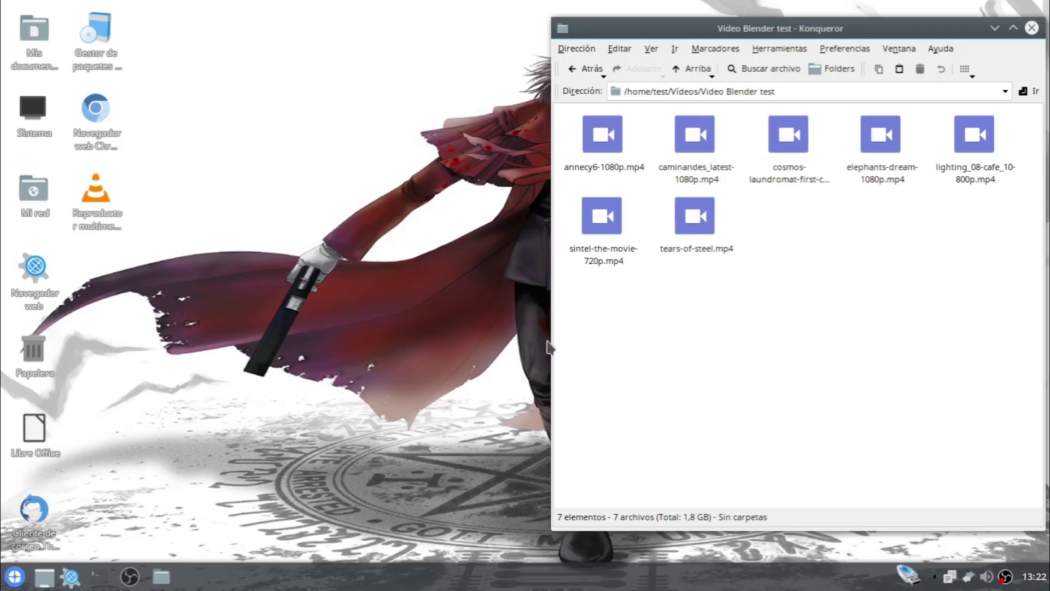
# Step: Show the start menu's application categories, widen the menu by about 100 pixels, and close it
pyautogui.click(15, 576)
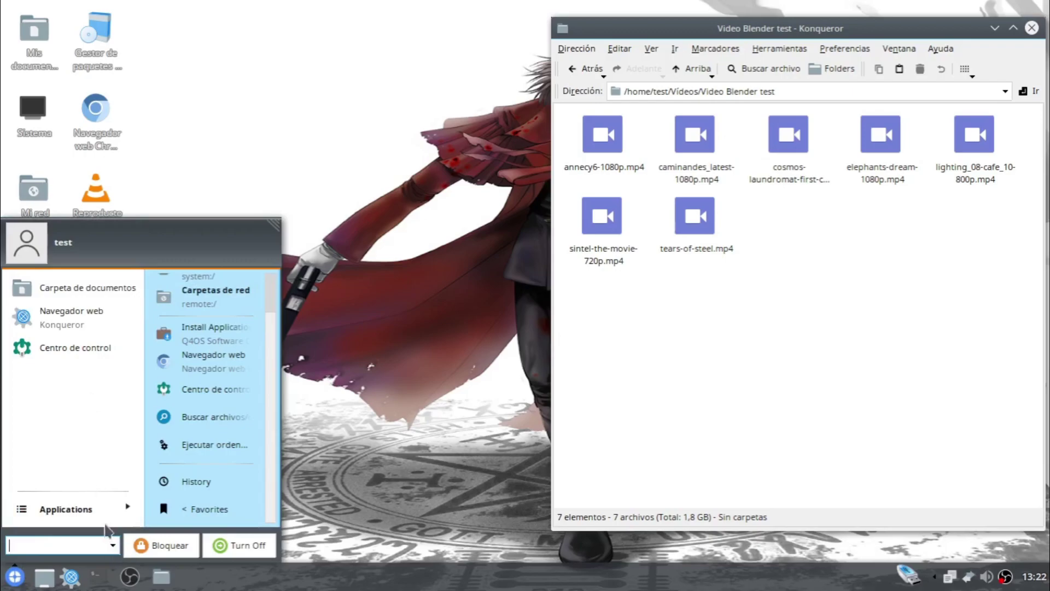
pyautogui.click(91, 506)
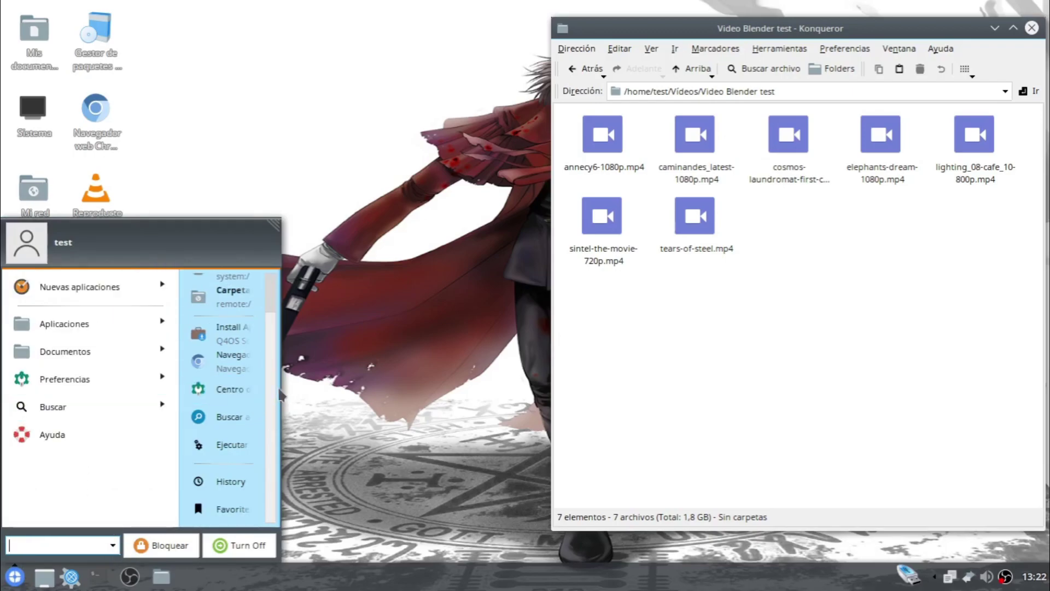
pyautogui.moveTo(280, 236); pyautogui.dragTo(387, 228)
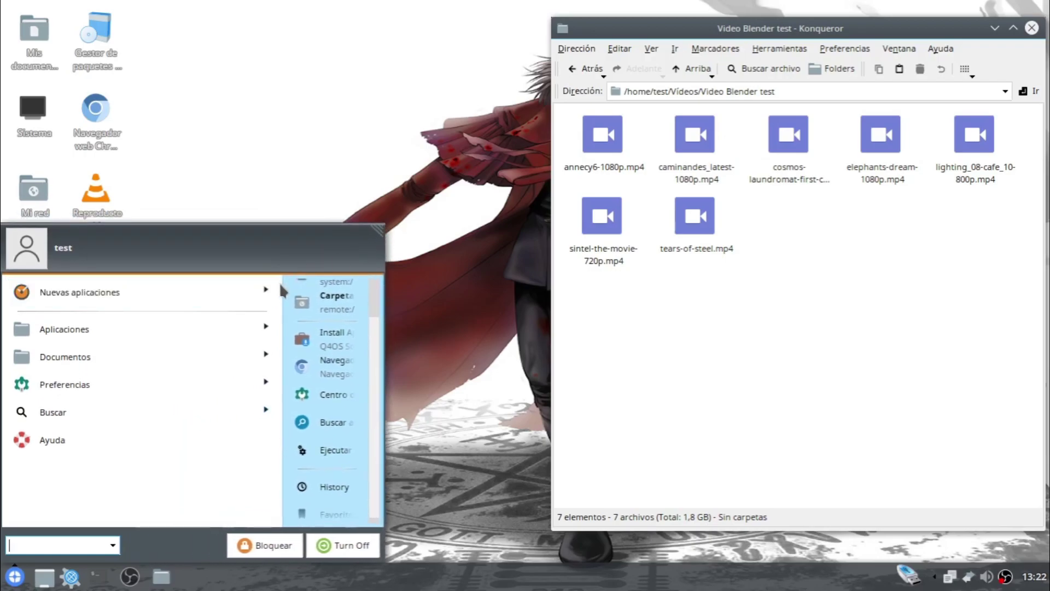
pyautogui.click(336, 170)
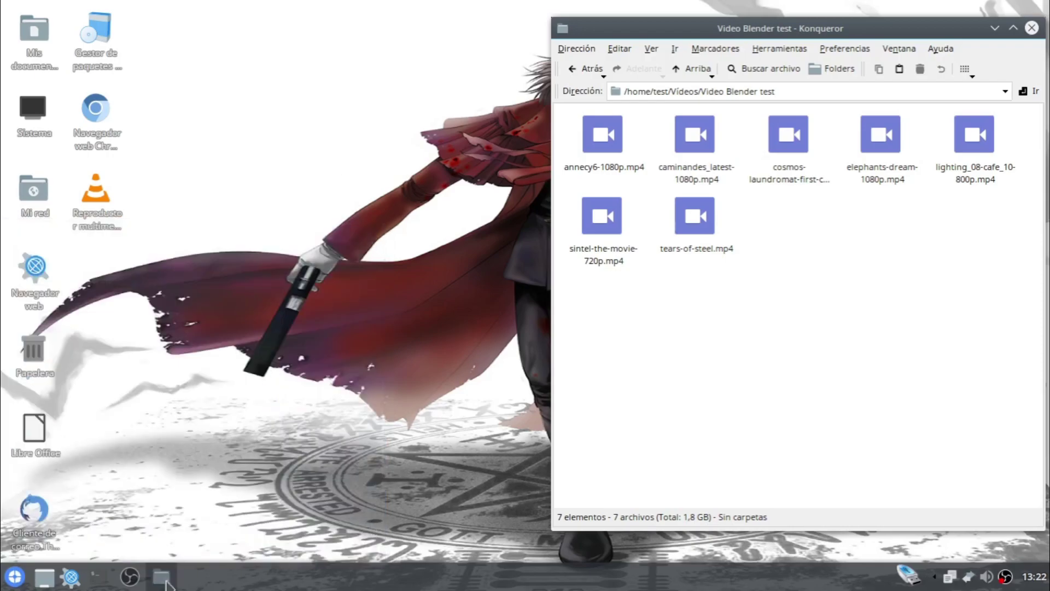
# Step: Switch to the OBS window with the recording controls
pyautogui.click(129, 576)
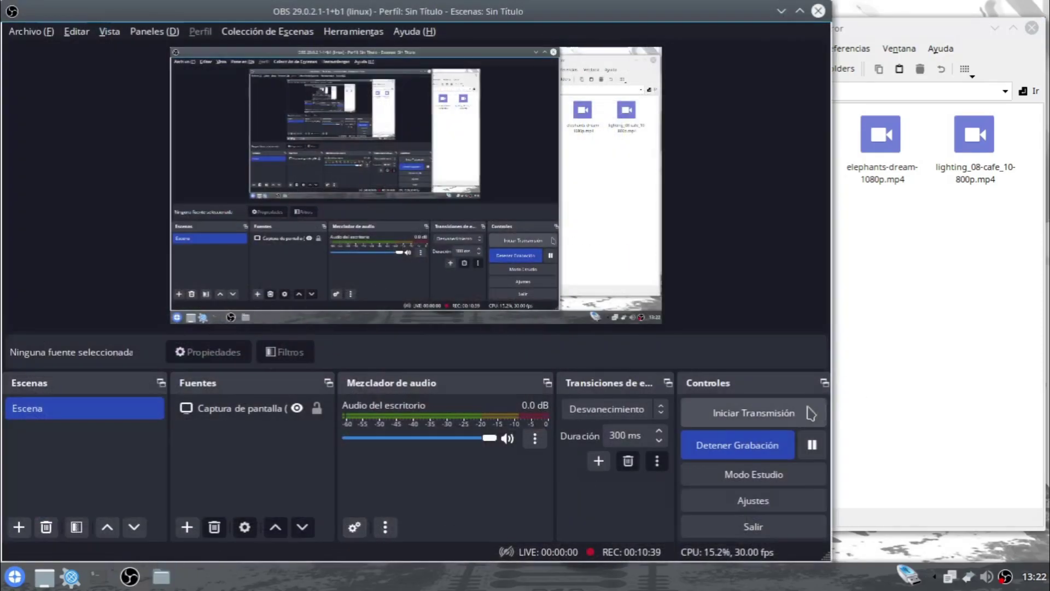